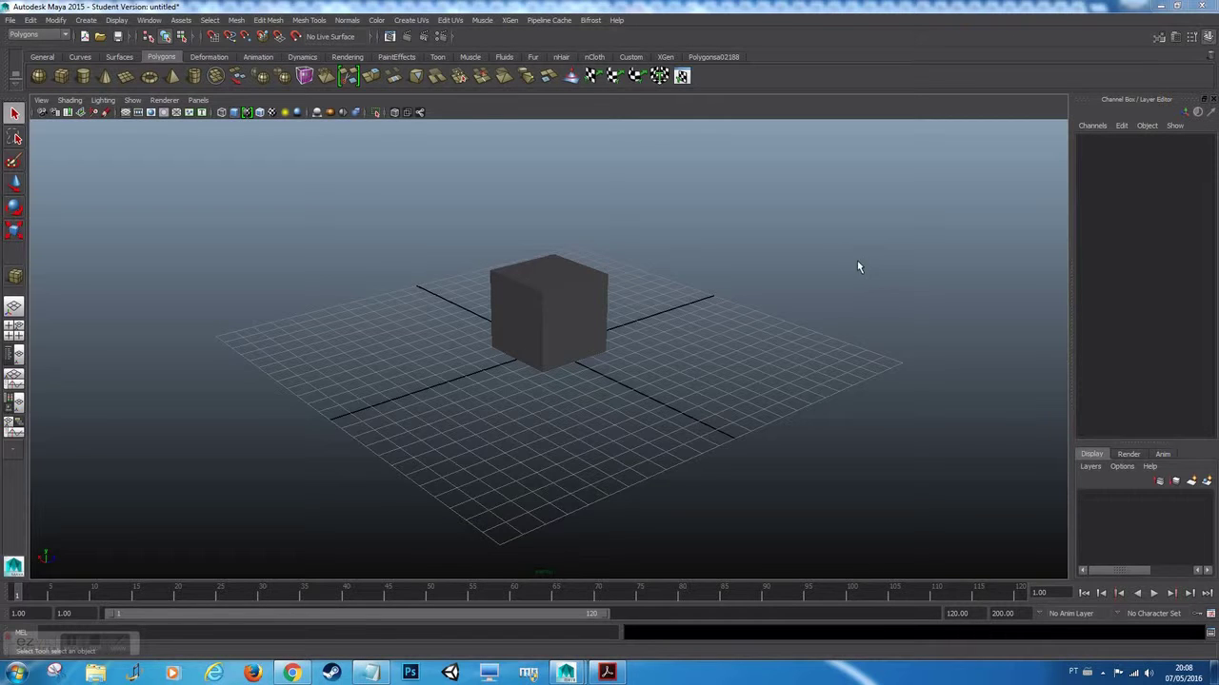
Try moving the cube freely along the X axis and undo the move.
left_click(542, 294)
left_click_drag(547, 264, 592, 388, "alt")
left_click_drag(556, 444, 559, 421, "alt")
key("w")
mouse_move(497, 338)
left_mouse_down()
mouse_move(555, 419)
mouse_move(480, 356)
left_mouse_up()
left_click_drag(481, 356, 523, 394, "alt")
key("ctrl+z")
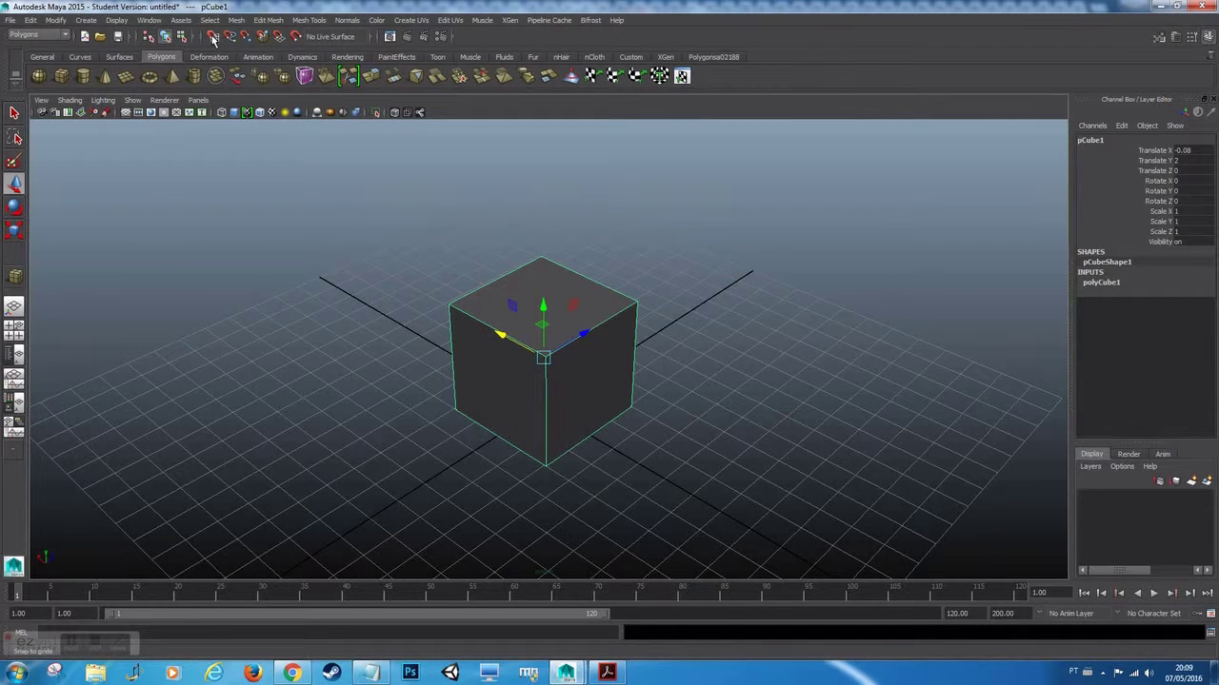
Try moving the cube along the X axis to X -7 with grid snapping, and undo that move.
key("x")
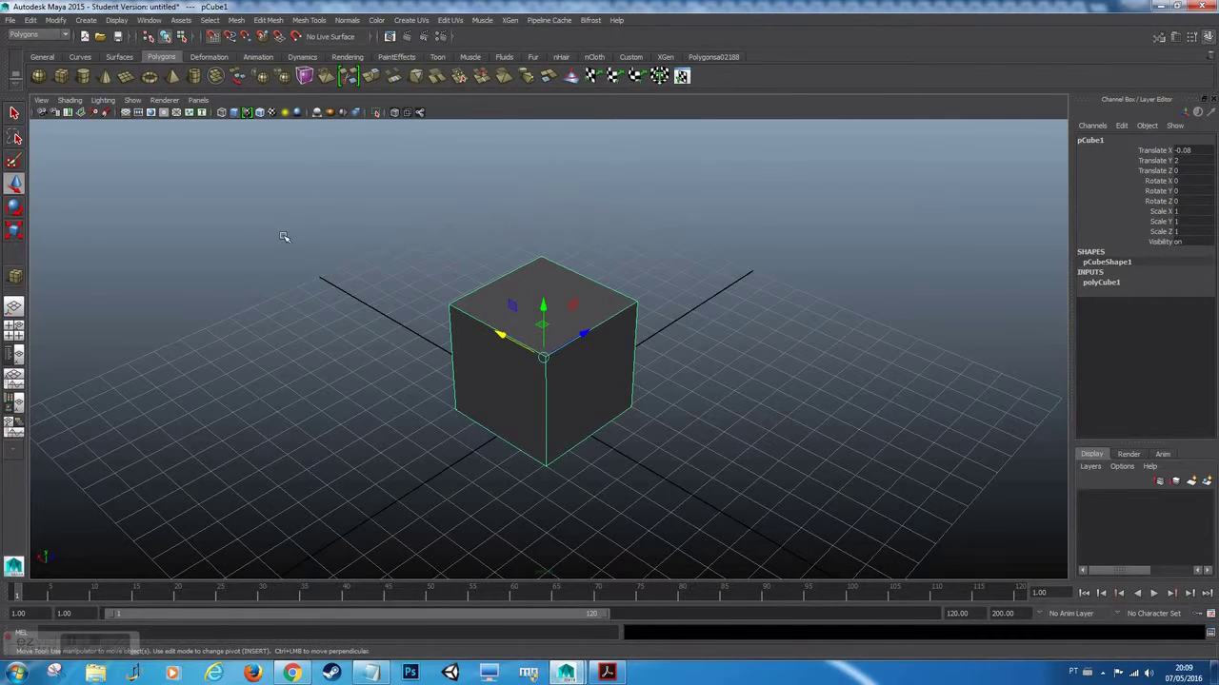
key("x")
key("x")
key("x")
key("x")
left_click_drag(554, 380, 574, 403, "alt")
left_click_drag(508, 357, 771, 400)
key("ctrl+z")
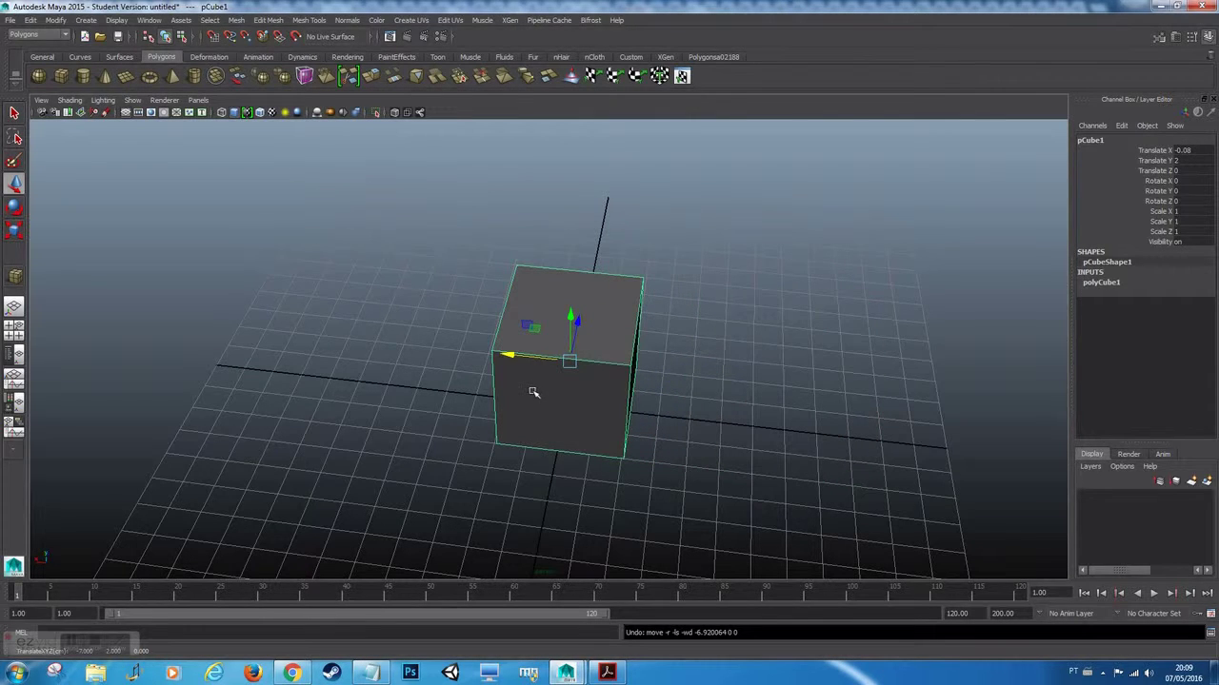
In the four-view layout, move the cube vertically with grid snapping in the side view and bring it back to Y 2.
key("space")
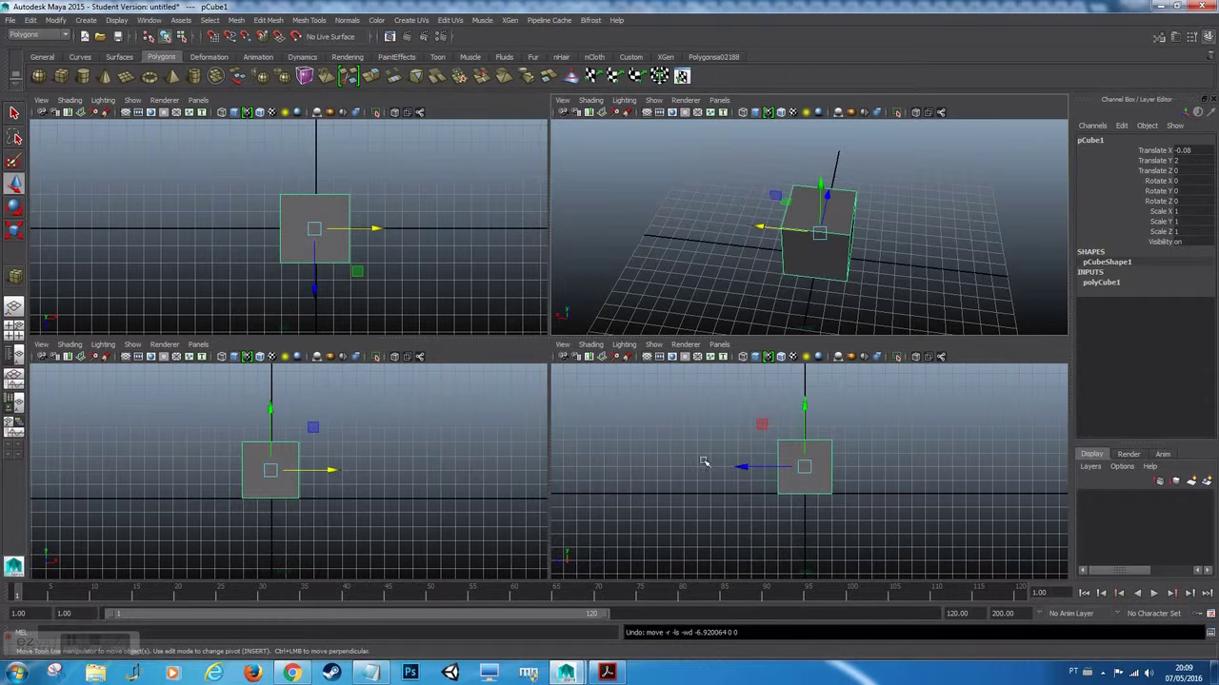
key("x")
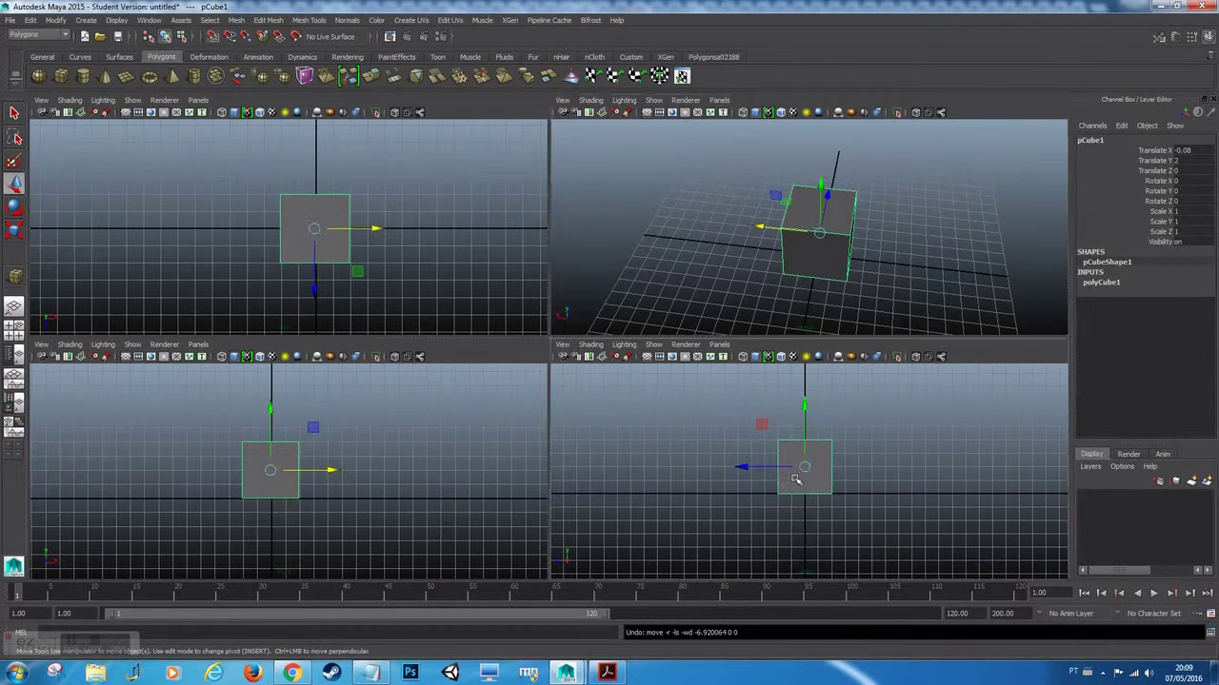
left_click_drag(805, 447, 804, 497)
left_click_drag(805, 436, 806, 467)
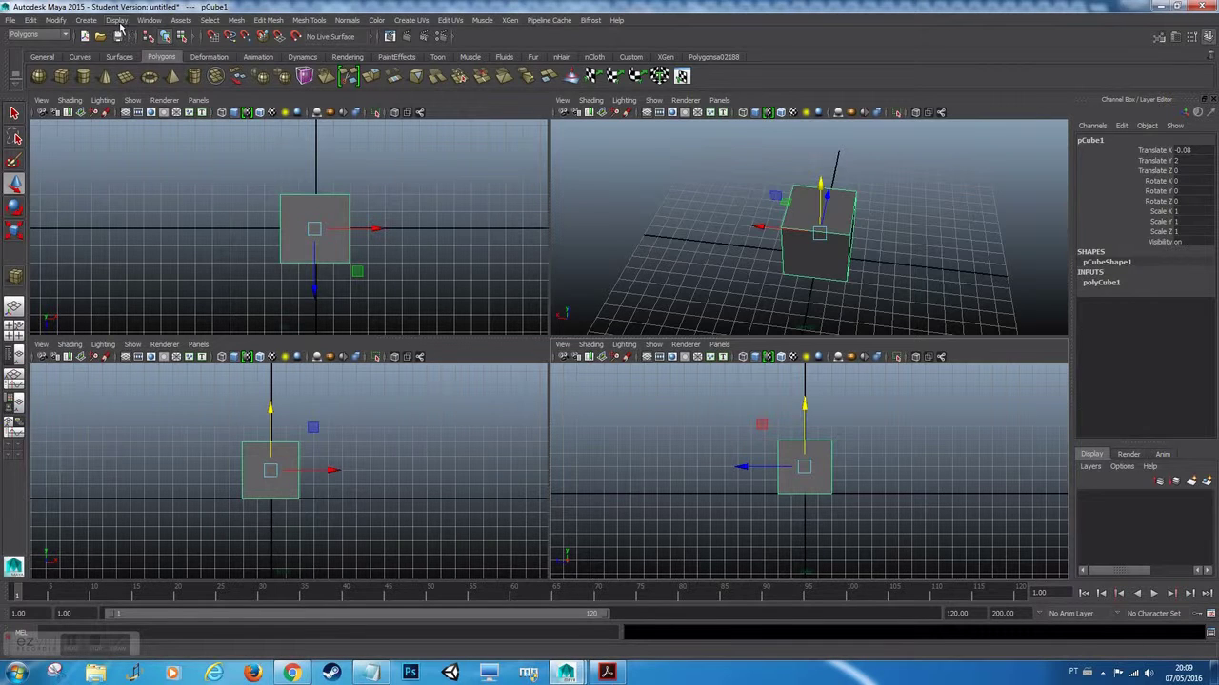
Create a smaller polygon cube beside the first one, centred at X 8, Y 1, Z -3, and deselect it.
left_click(117, 21)
mouse_move(86, 20)
mouse_move(179, 52)
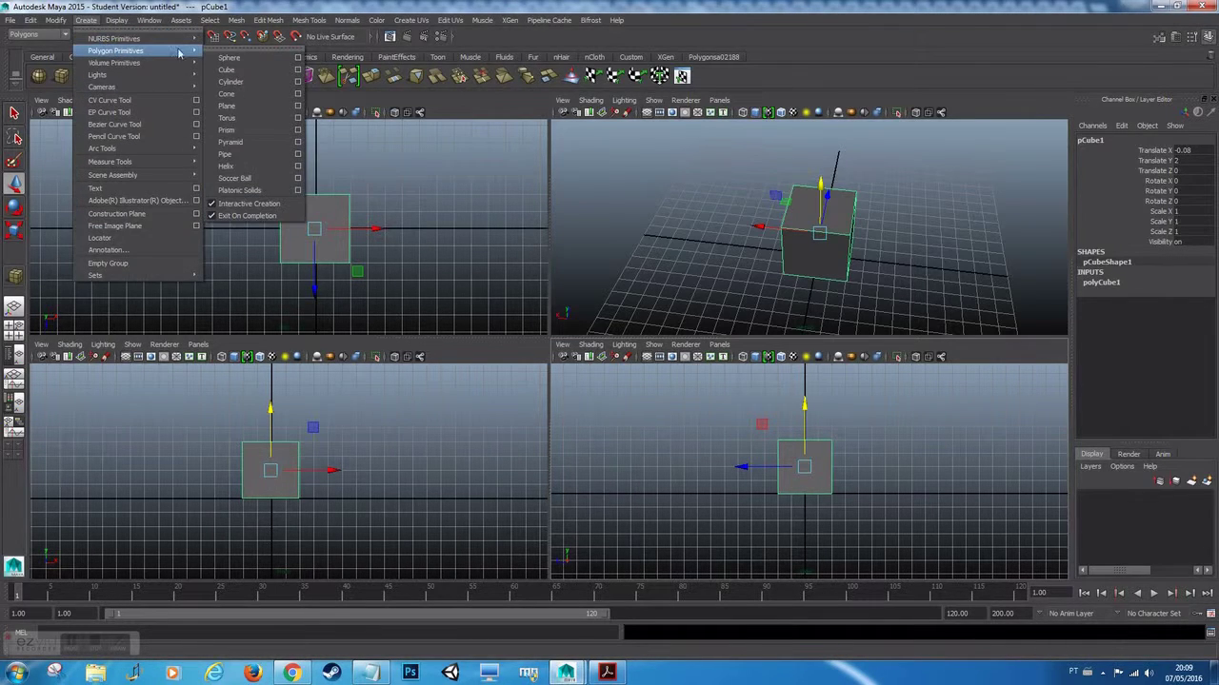
left_click(249, 71)
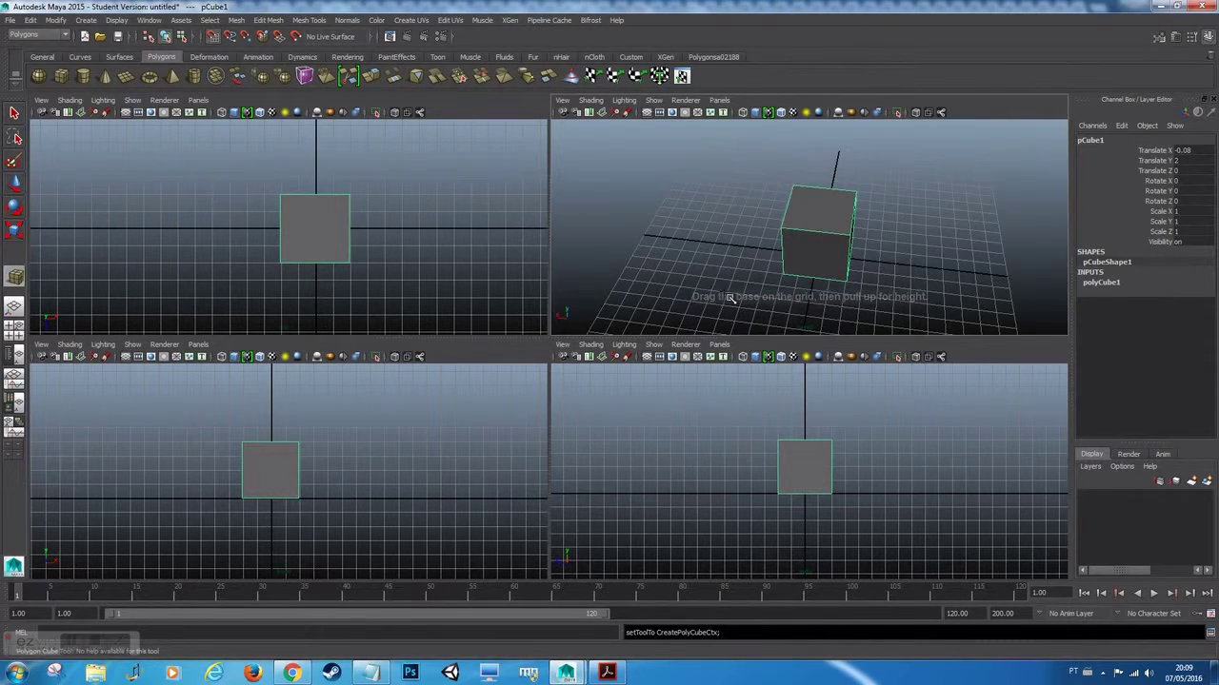
mouse_move(693, 283)
left_mouse_down()
mouse_move(713, 315)
mouse_move(750, 302)
mouse_move(699, 321)
mouse_move(752, 319)
mouse_move(707, 291)
mouse_move(713, 302)
mouse_move(703, 281)
left_mouse_up()
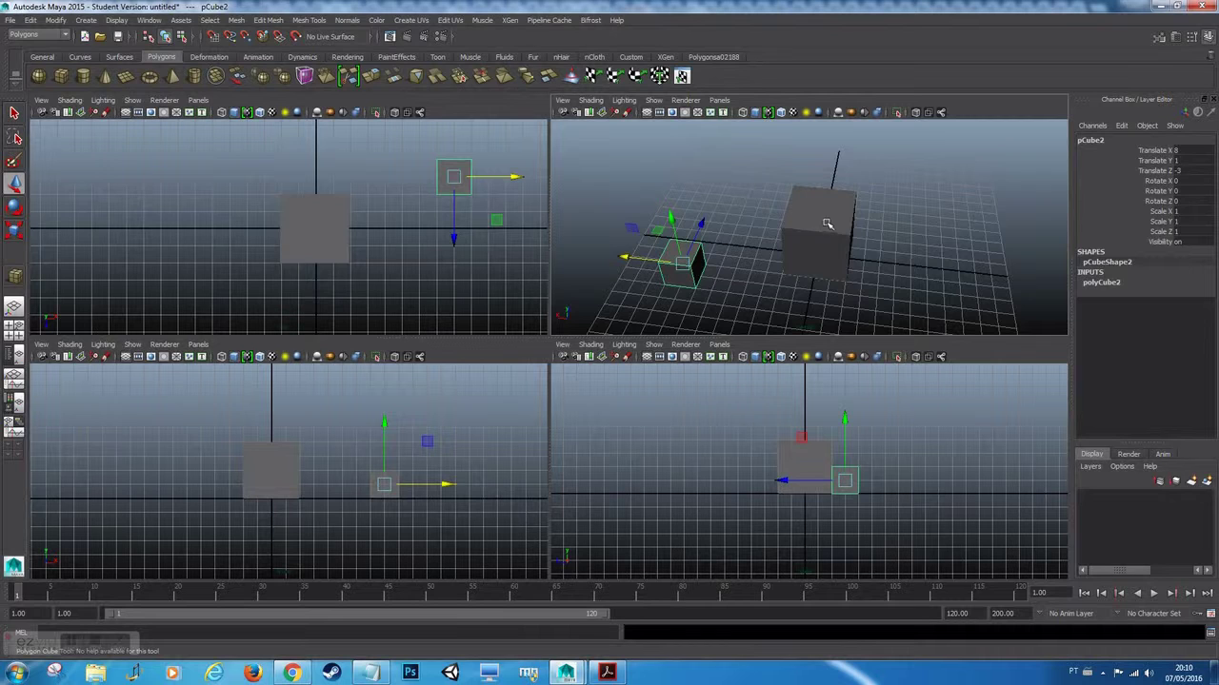
key("w")
left_click(774, 255)
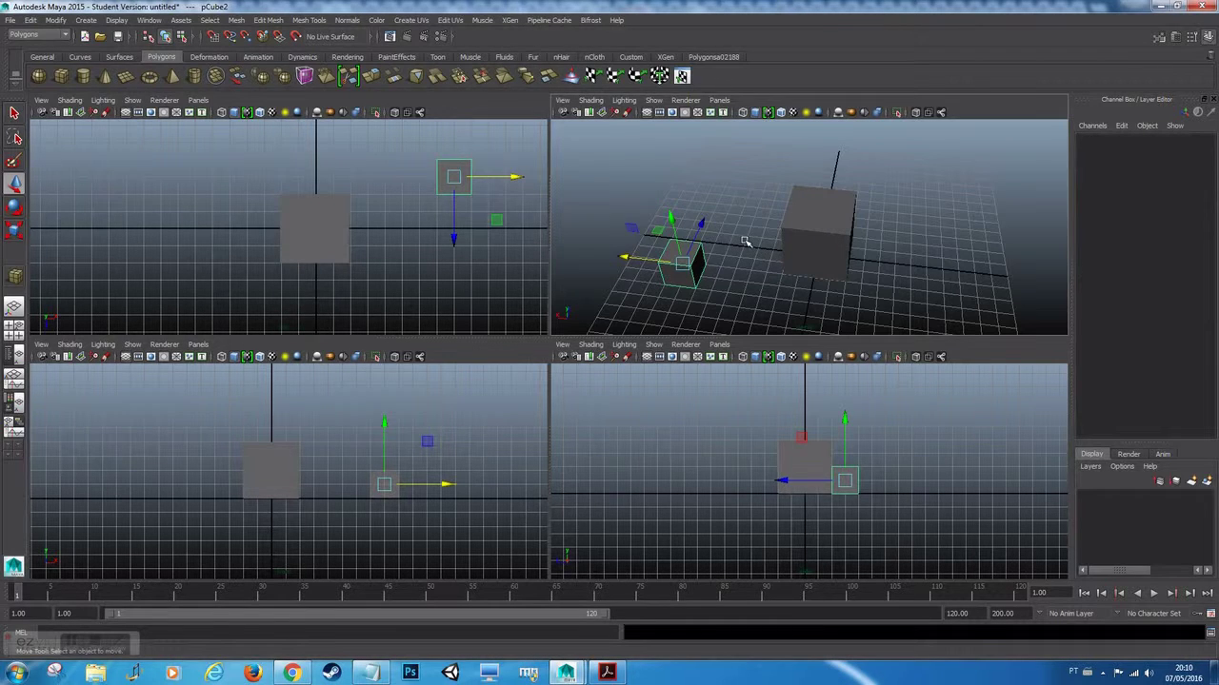
Enlarge the perspective view and examine the edges of the large cube from several angles.
key("space")
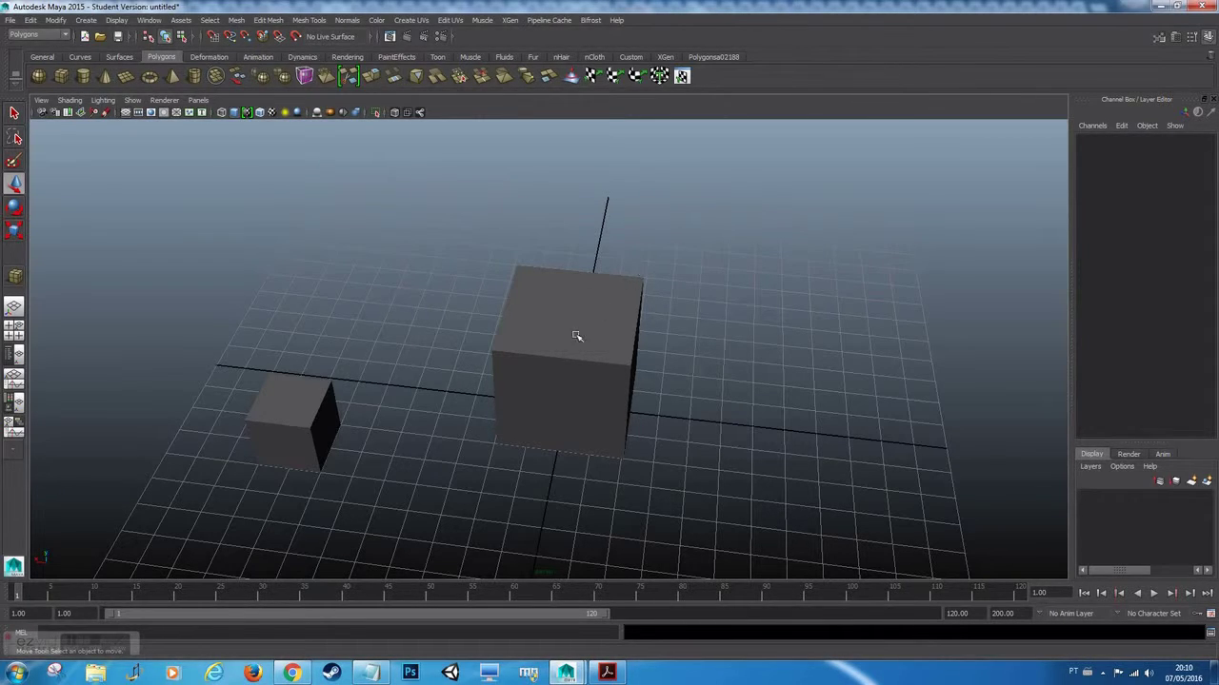
left_click_drag(608, 337, 503, 316, "alt")
left_click(506, 316)
mouse_move(605, 325)
right_mouse_down("alt")
mouse_move(765, 320)
mouse_move(609, 340)
right_mouse_up("alt")
mouse_move(608, 339)
left_mouse_down("alt")
mouse_move(631, 311)
mouse_move(623, 325)
left_mouse_up("alt")
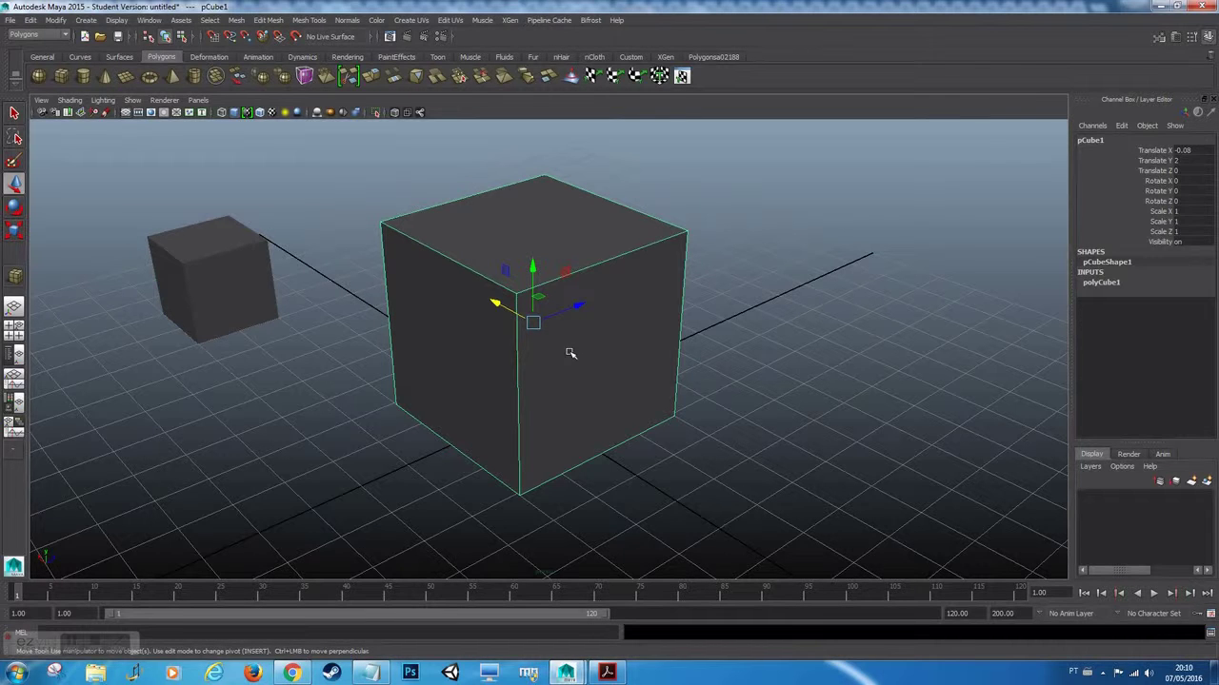
left_click_drag(566, 407, 578, 402, "alt")
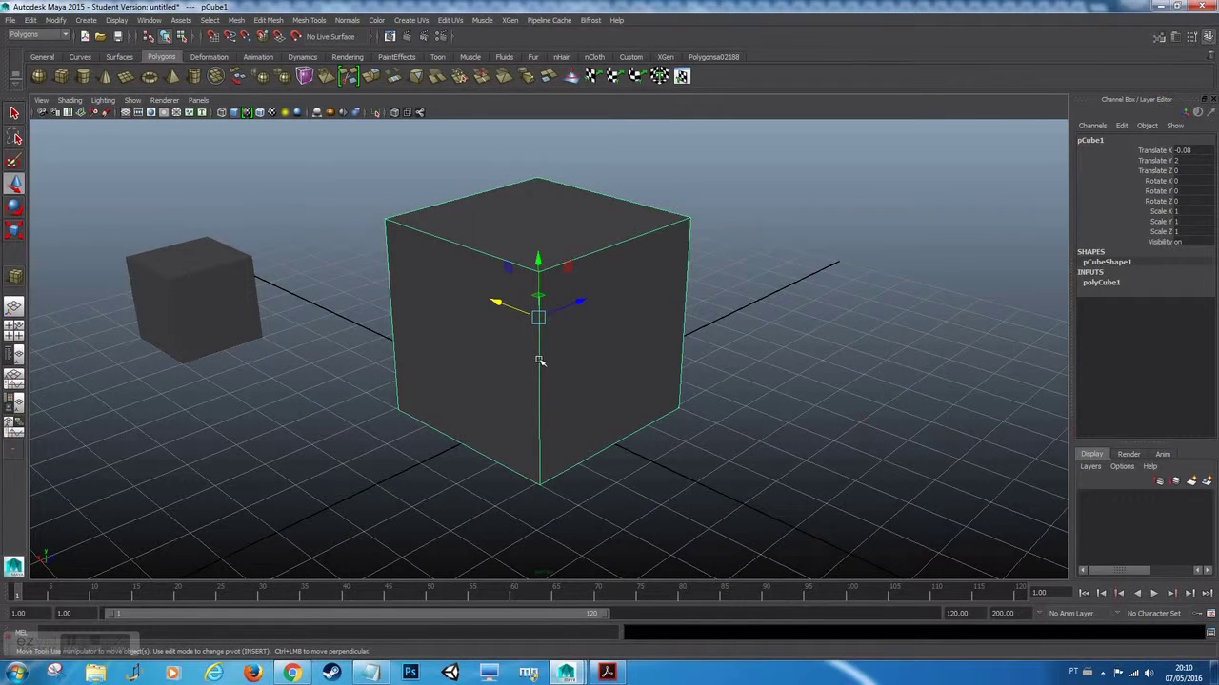
left_click_drag(539, 361, 538, 370, "alt")
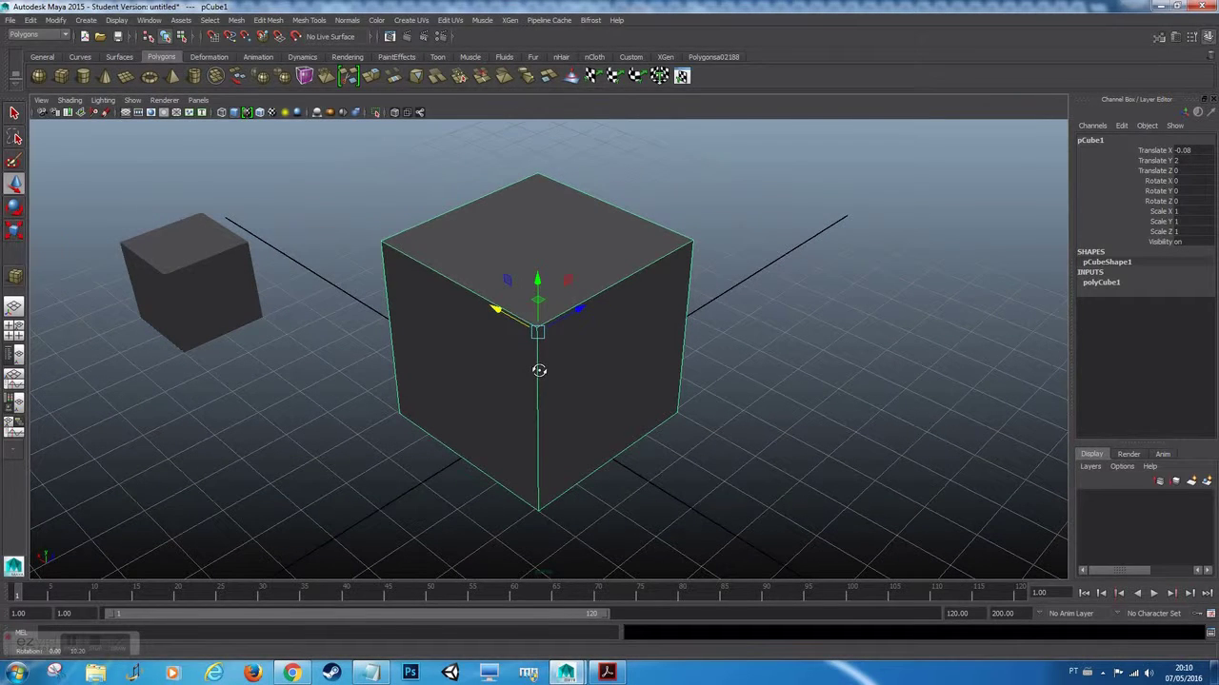
left_click(231, 38)
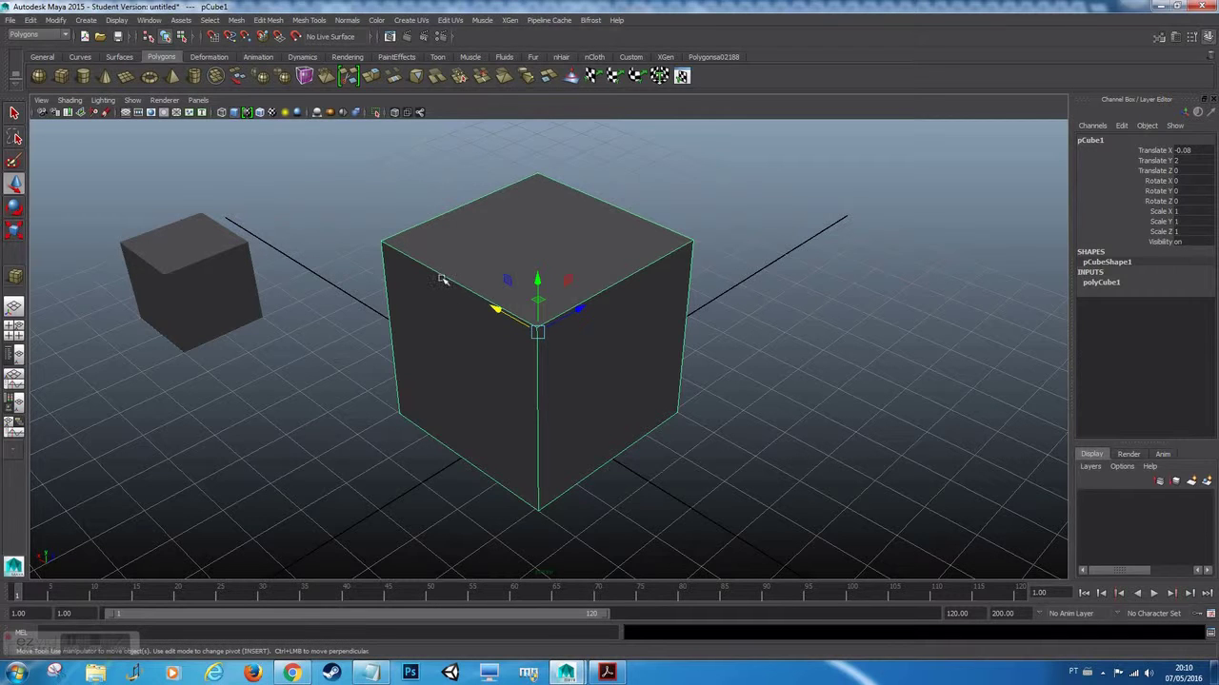
left_click_drag(643, 390, 635, 394, "alt")
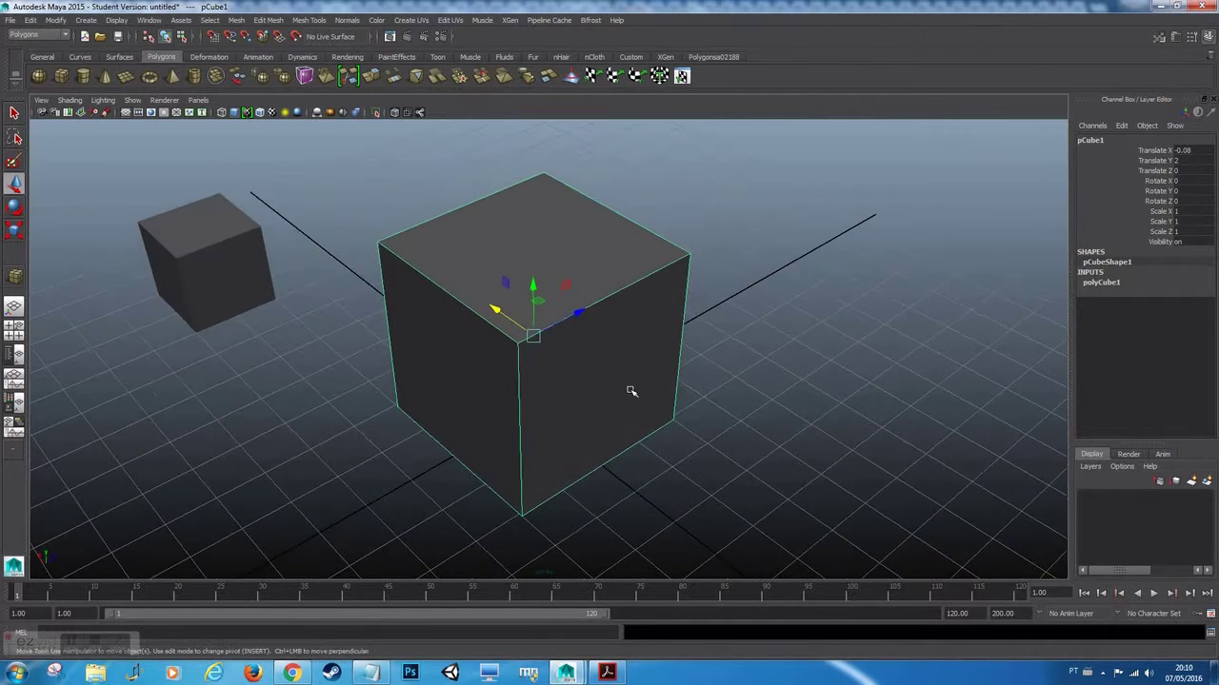
left_click_drag(394, 361, 140, 489, "alt")
Move the small cube along the X axis with curve snapping, aligning it with the large cube's edge at X 1.92.
left_click(147, 295)
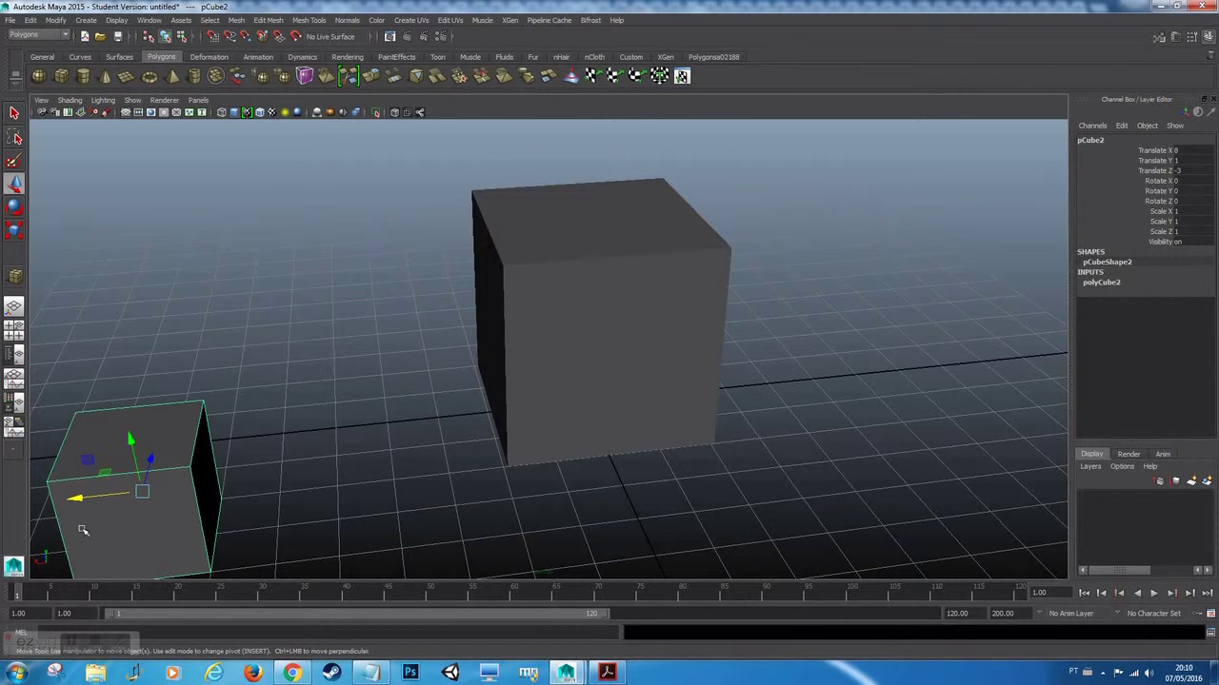
left_click_drag(425, 377, 524, 269, "alt")
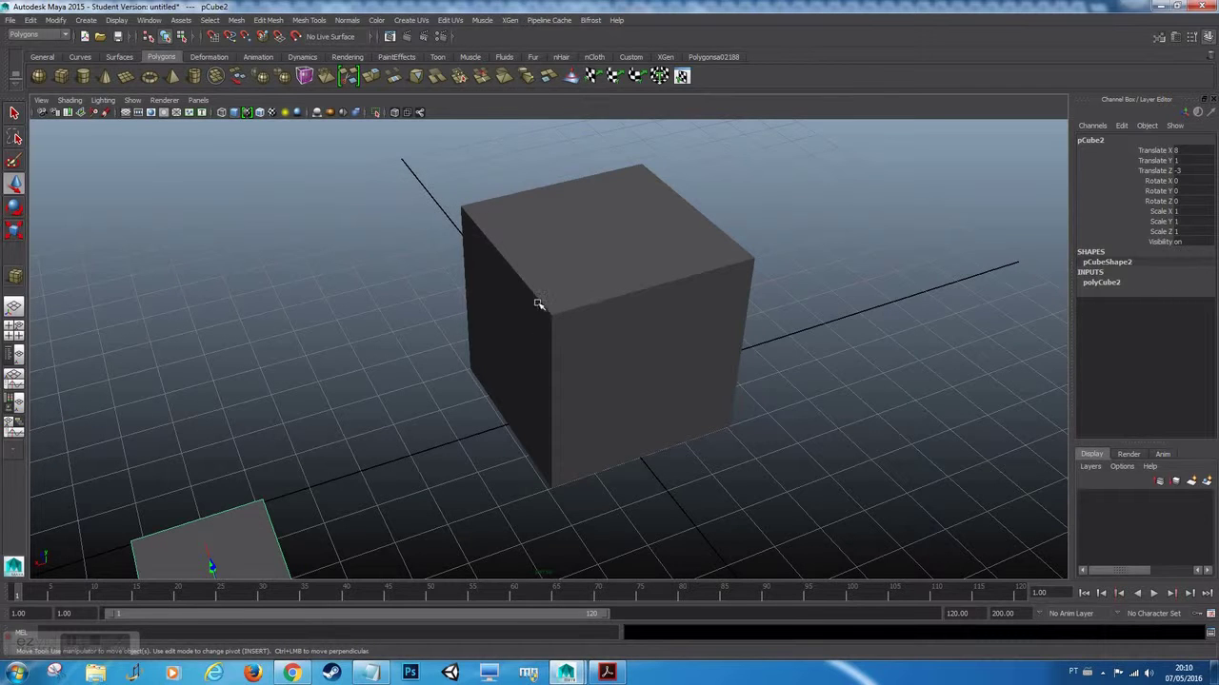
left_click_drag(514, 277, 504, 291, "alt")
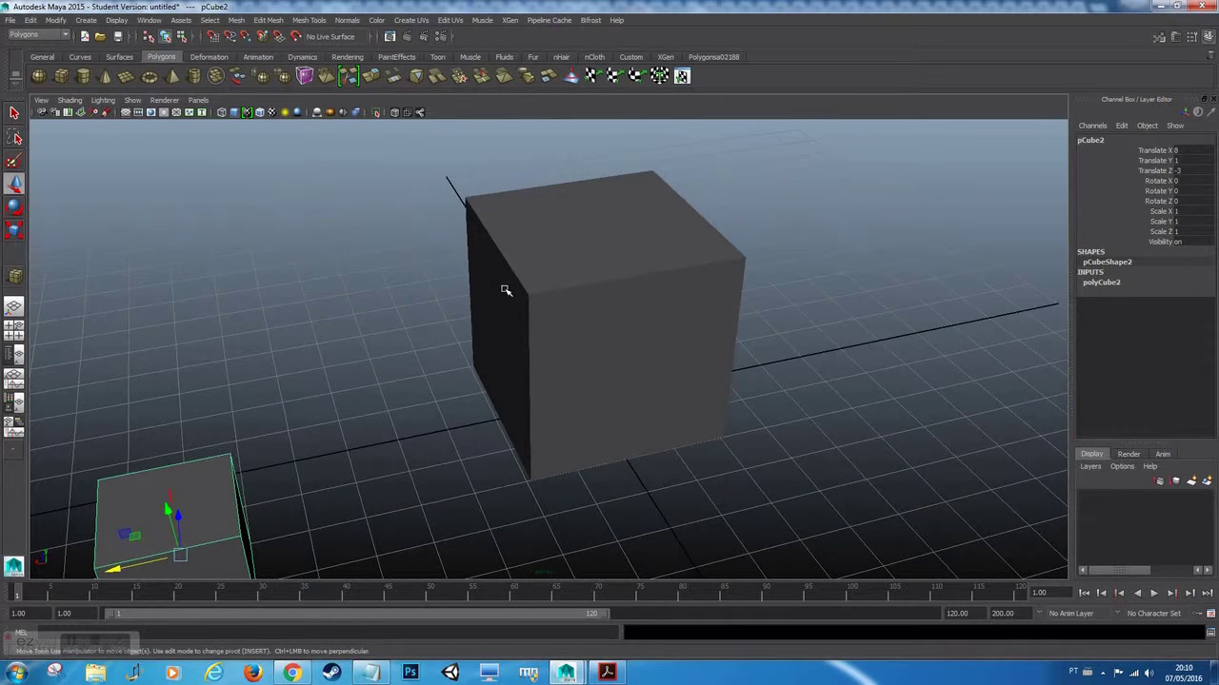
key("c")
left_click_drag(136, 568, 520, 299)
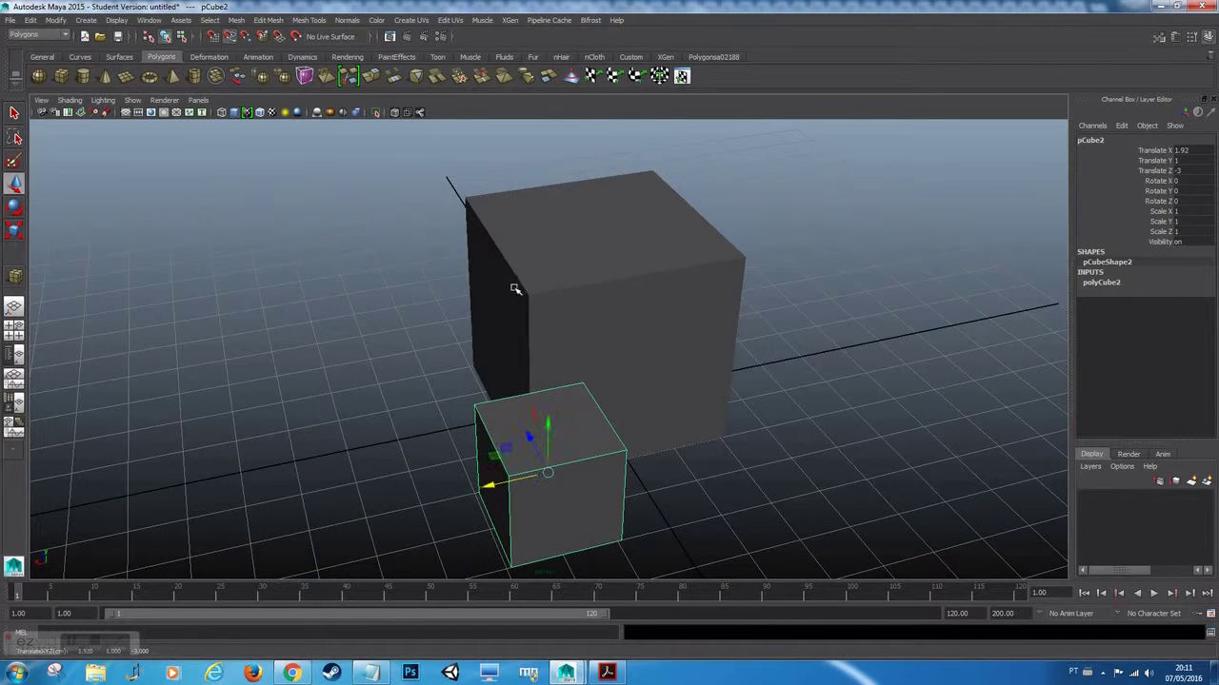
middle_click_drag(511, 267, 512, 270)
left_click_drag(506, 258, 503, 379, "alt")
Pull the small cube away and snap it onto the large cube's upper edge at X 1.92, Y 4, Z -0.254.
left_click_drag(560, 348, 368, 418)
left_click_drag(369, 418, 418, 417, "alt")
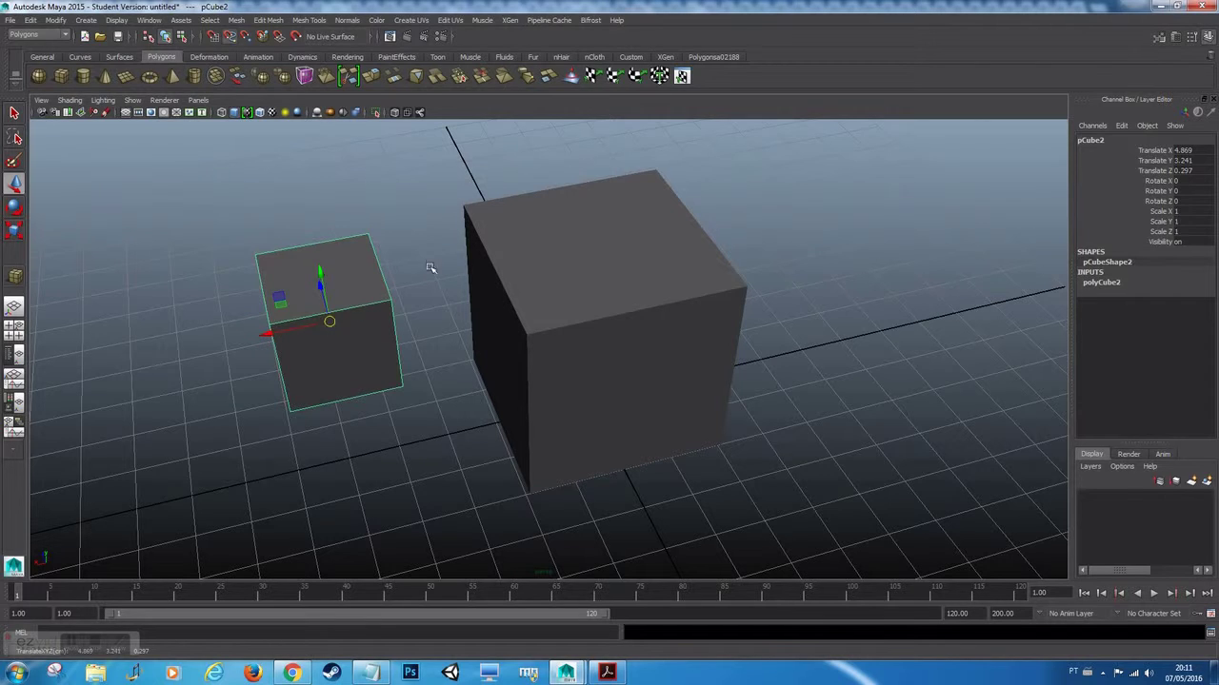
middle_click_drag(428, 282, 448, 302)
left_click_drag(352, 334, 440, 384)
left_click(519, 324)
left_click(503, 297)
scroll(680, 349, "up", 3)
middle_click_drag(441, 384, 446, 366, "alt")
left_click_drag(445, 367, 437, 416, "alt")
scroll(558, 356, "up", 2)
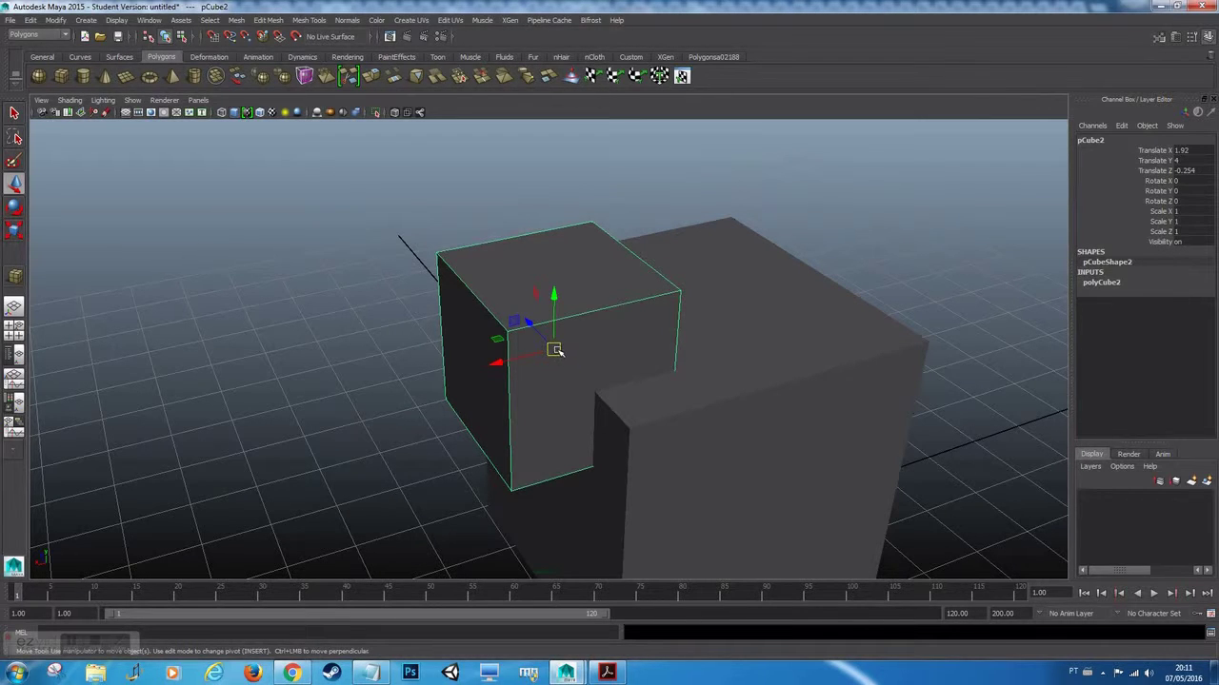
left_click_drag(623, 368, 498, 313, "alt")
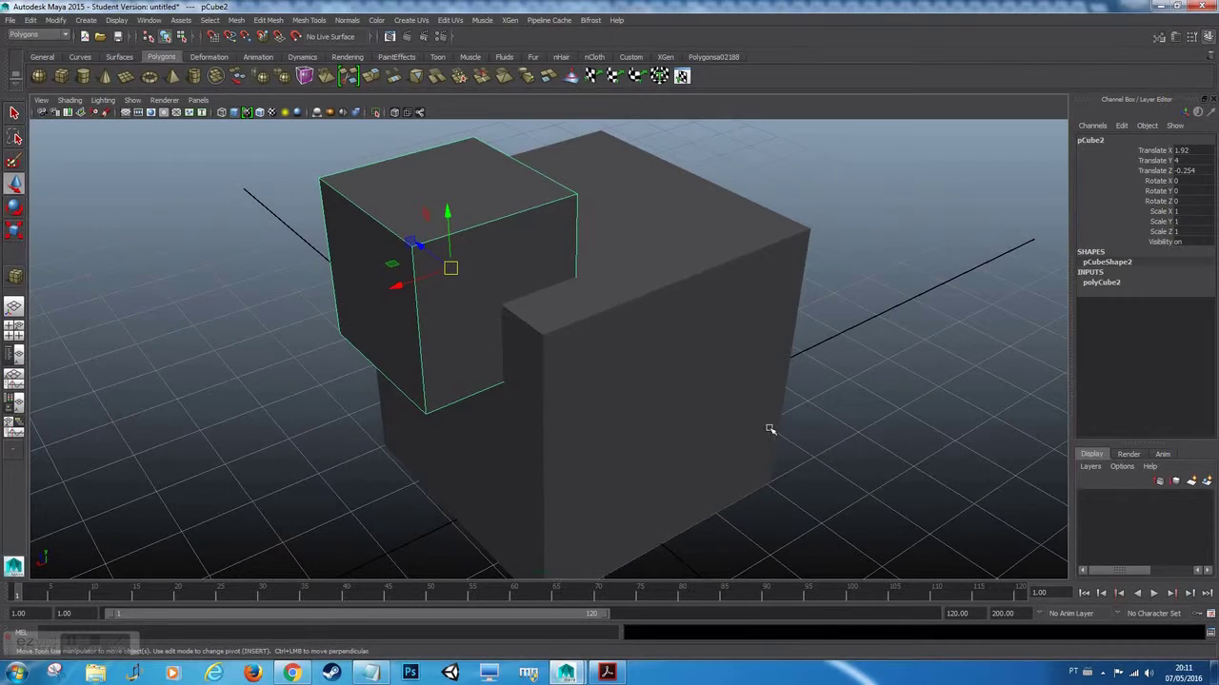
Snap the small cube's pivot to an upper corner vertex of the large cube with point snapping.
left_click(822, 385)
right_click_drag(823, 385, 533, 438, "alt")
left_click_drag(533, 438, 618, 442, "alt")
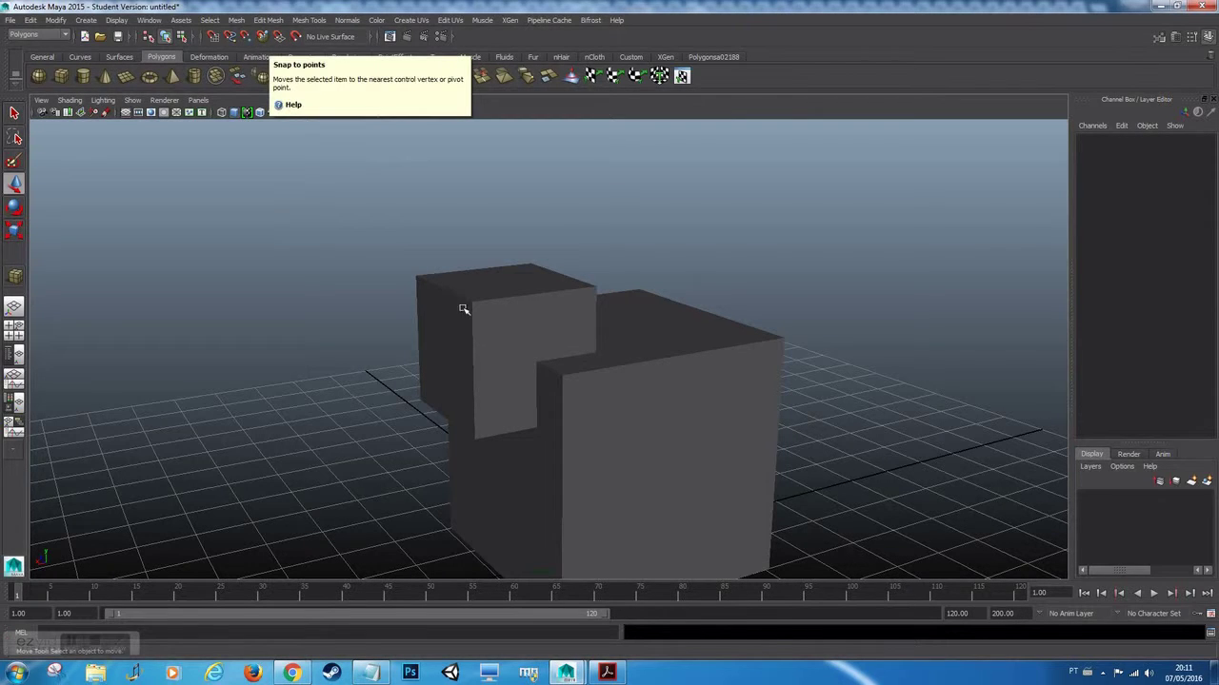
left_click(434, 288)
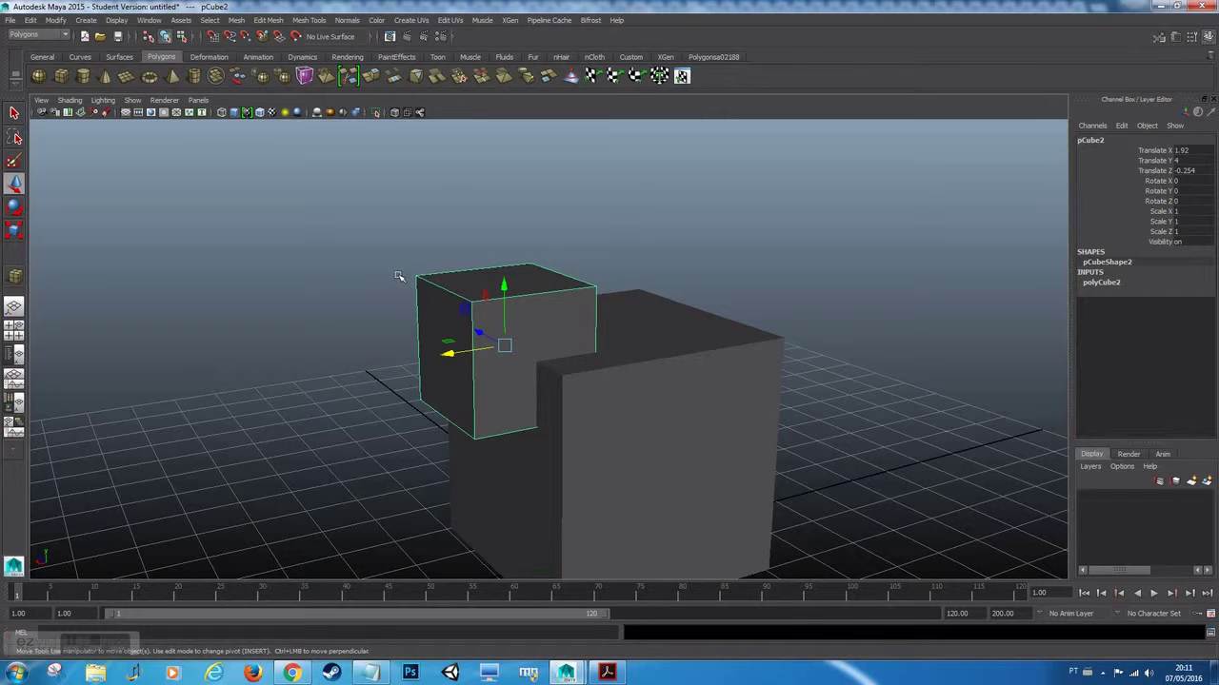
left_click(638, 307)
scroll(576, 420, "up", 3)
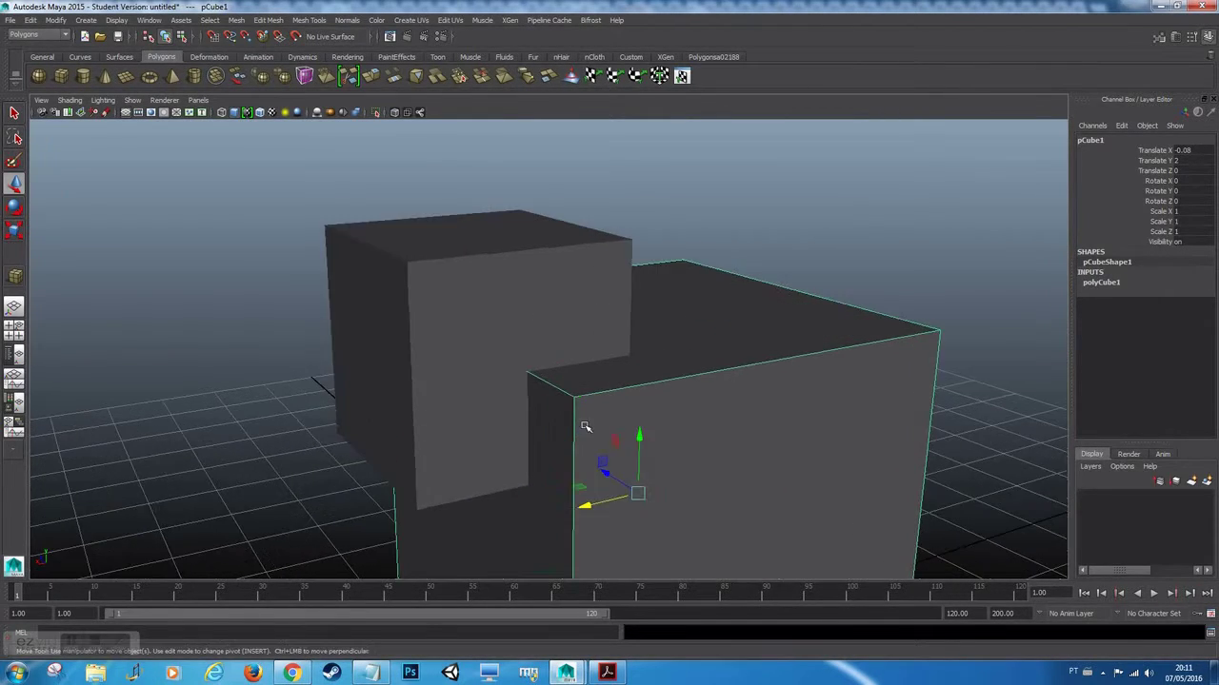
left_click(413, 353)
left_click_drag(575, 403, 454, 239, "alt")
left_click(433, 233)
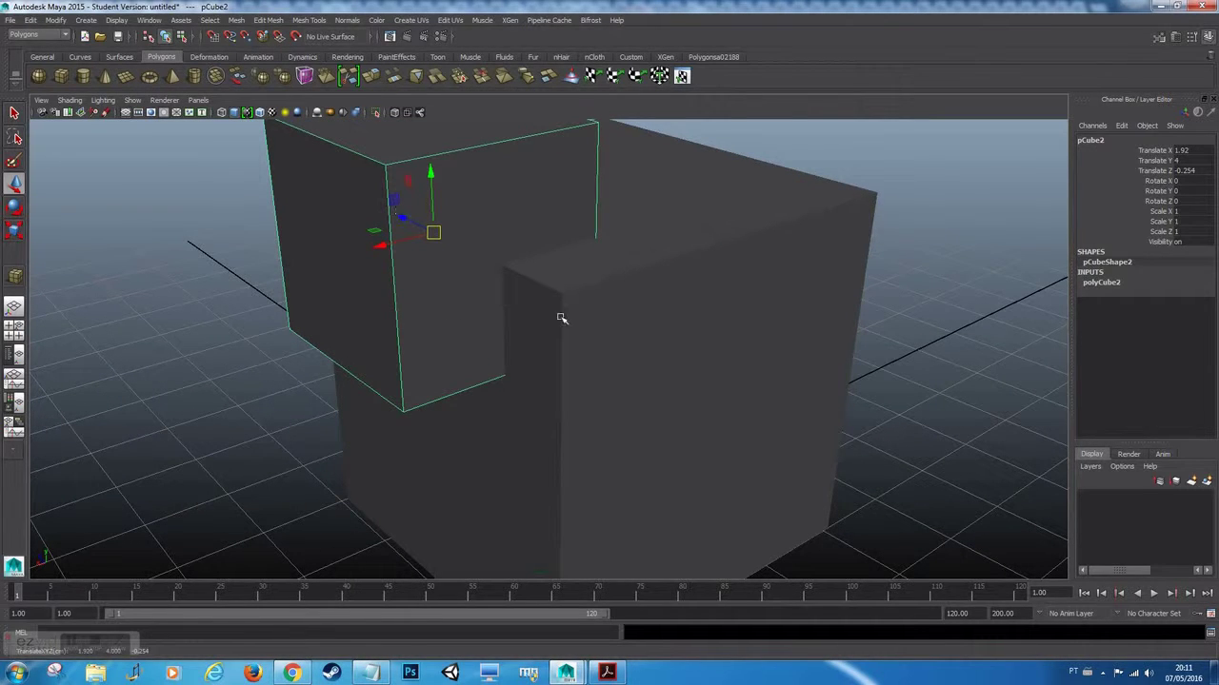
key("v")
left_click_drag(433, 233, 386, 216)
Slide the small cube along the X axis away from the large cube to about X 5.04, and deselect it.
left_click_drag(421, 253, 598, 218)
left_click_drag(563, 291, 152, 349, "alt")
left_click_drag(350, 332, 508, 272, "alt")
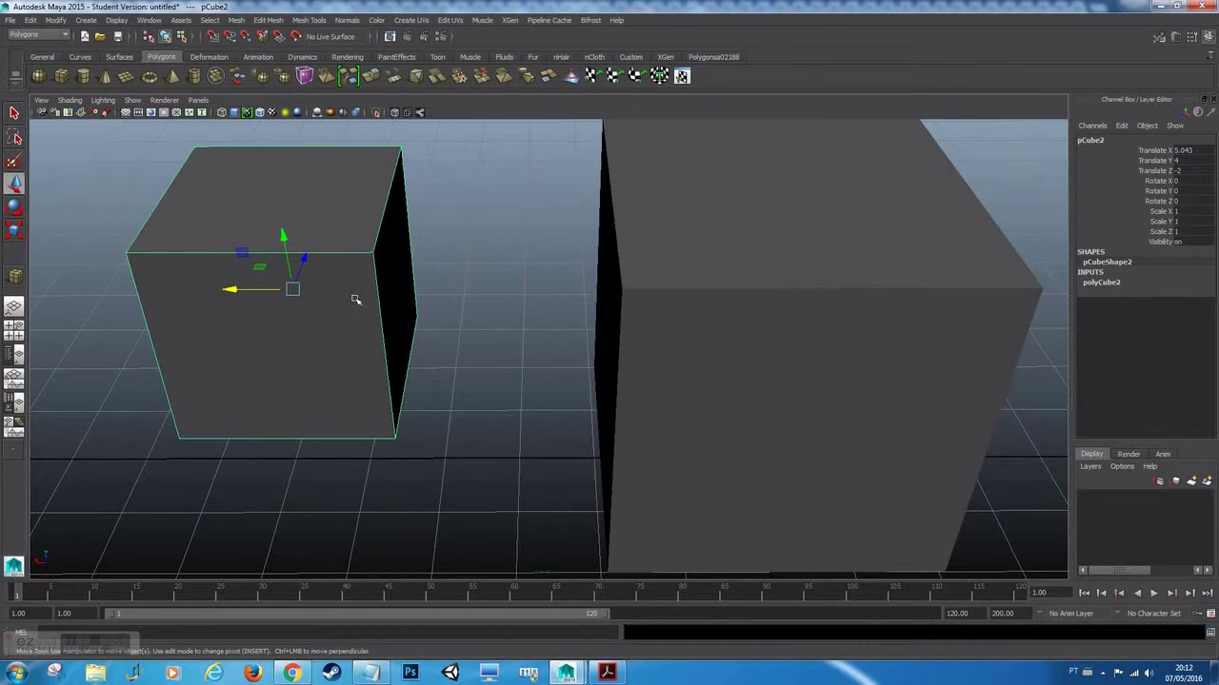
left_click(481, 307)
left_click_drag(449, 340, 281, 345, "alt")
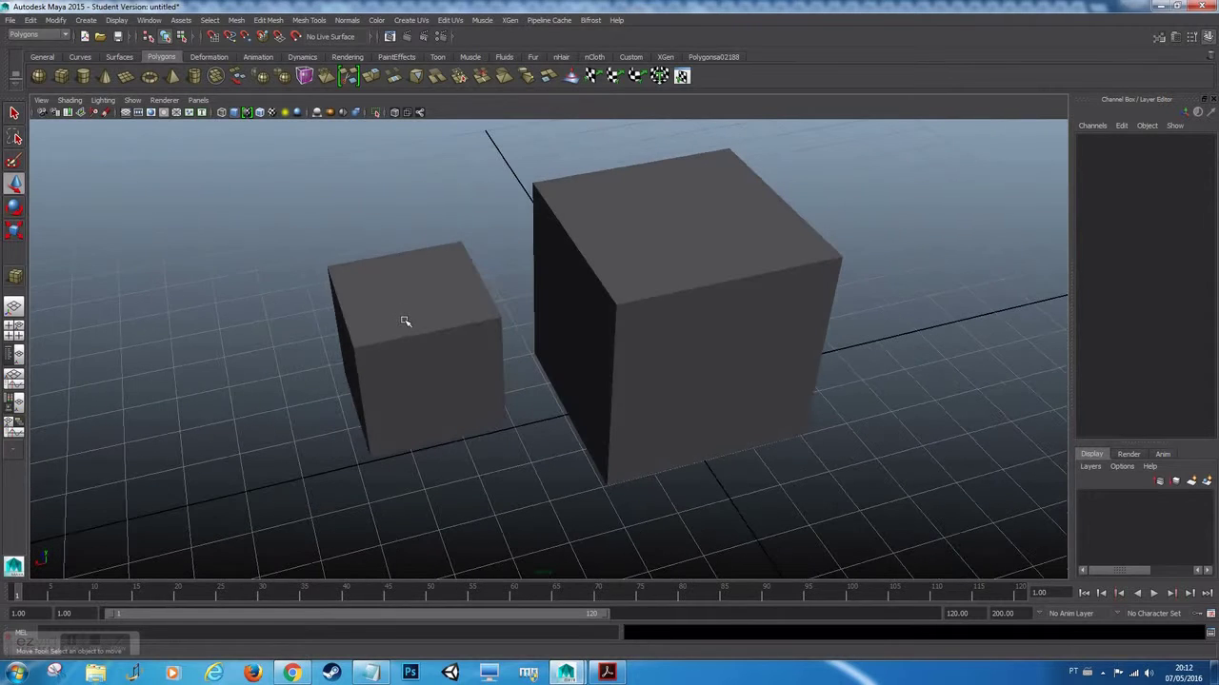
Move the small cube along the Z axis to about -1.55 and raise it to about Y 4.12.
left_click(402, 355)
scroll(479, 386, "up", 4)
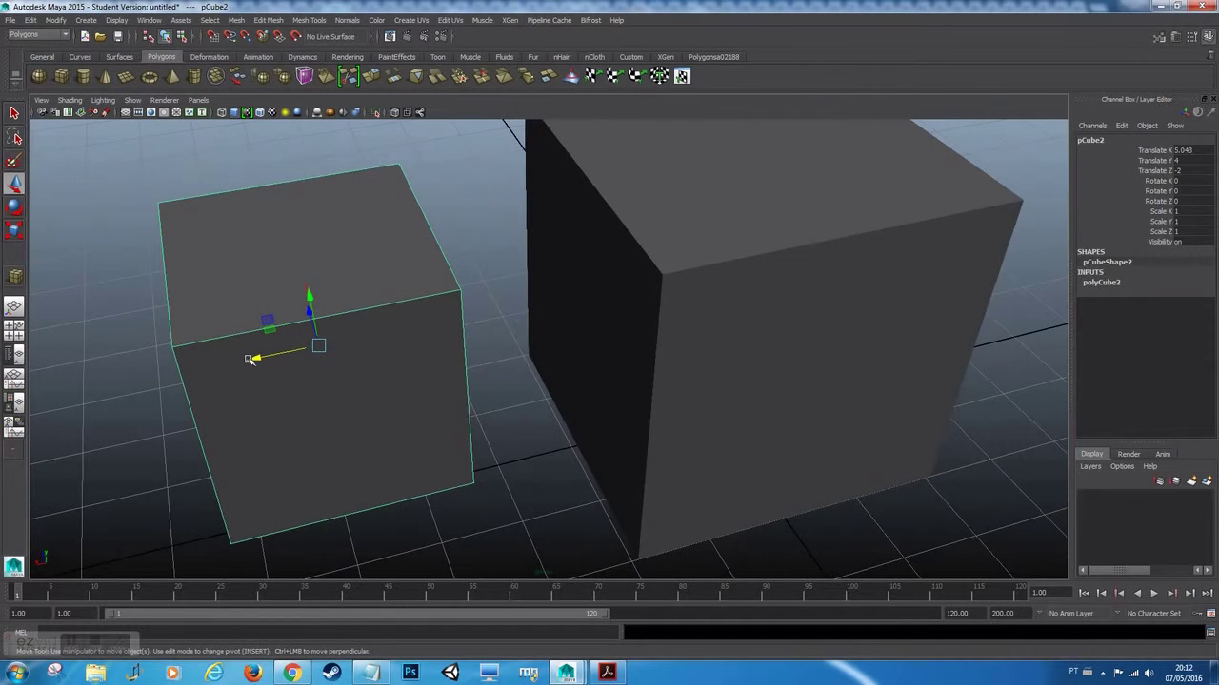
left_click_drag(312, 356, 520, 411, "alt")
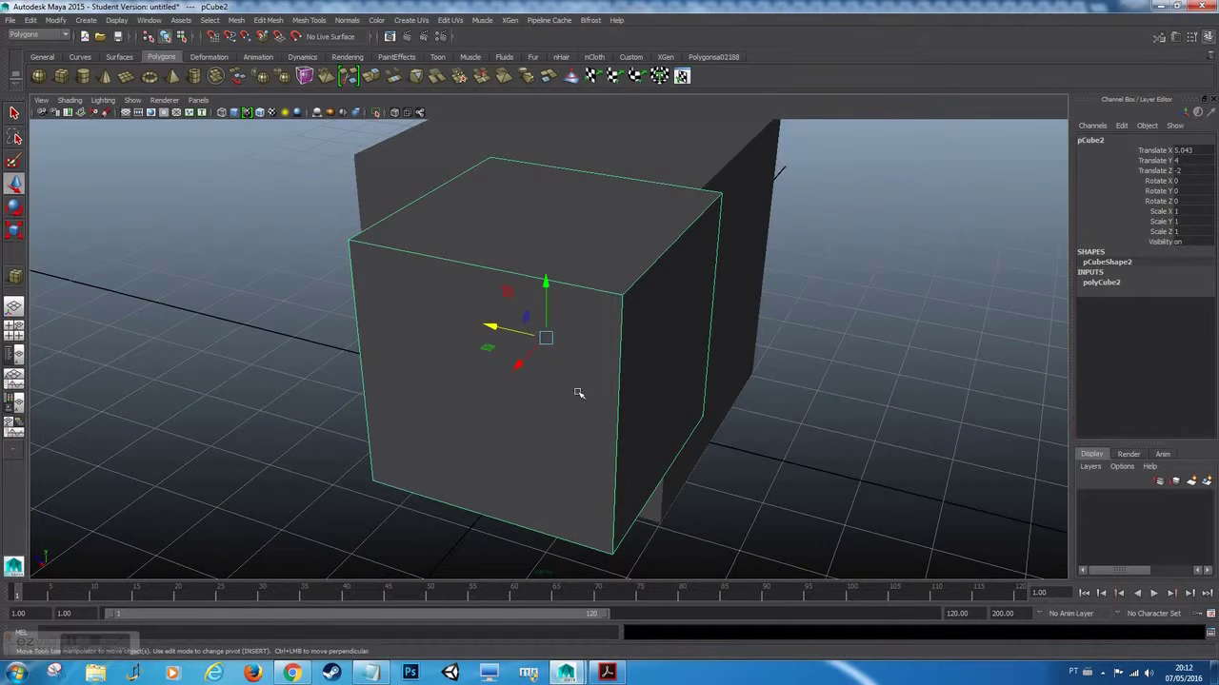
left_click_drag(490, 330, 443, 317)
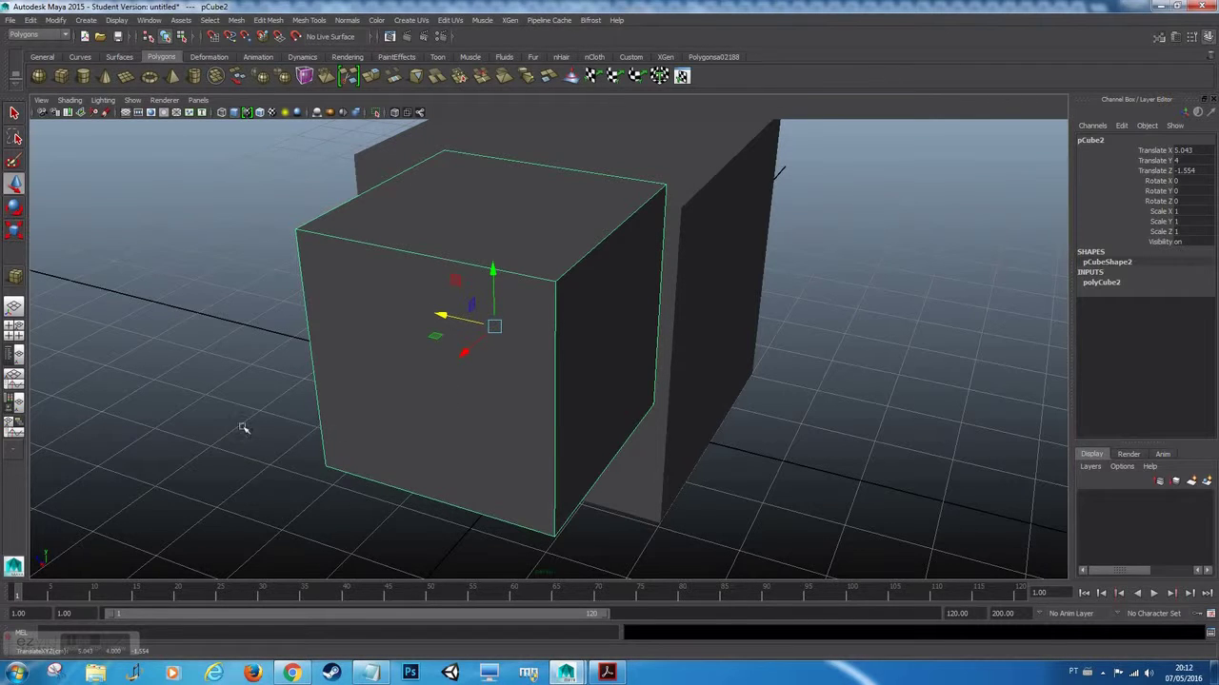
left_click(493, 273)
mouse_move(493, 273)
left_mouse_down()
mouse_move(492, 212)
mouse_move(492, 272)
mouse_move(492, 257)
left_mouse_up()
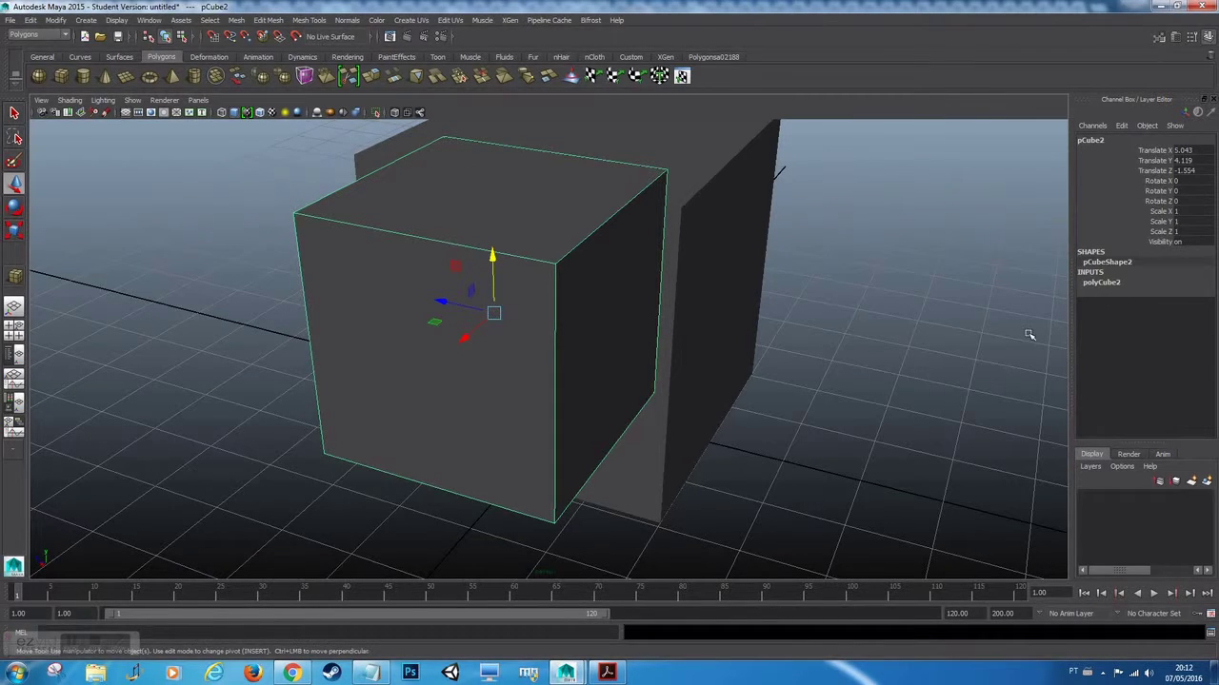
mouse_move(128, 493)
left_mouse_down("alt")
mouse_move(151, 465)
mouse_move(104, 471)
mouse_move(117, 479)
left_mouse_up("alt")
left_click_drag(110, 430, 118, 440, "alt")
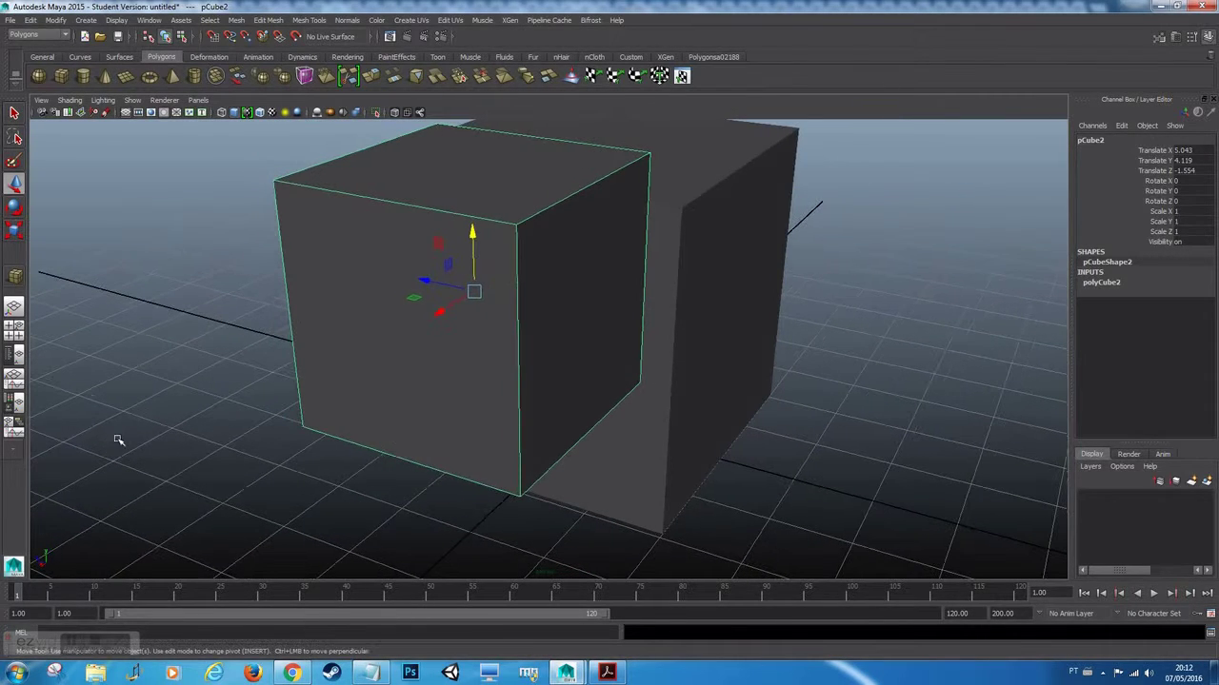
Move the small cube freely to about X 5.59, Y 3.49, Z -0.72, beside the large cube.
middle_click_drag(128, 473, 46, 509)
left_click(476, 348)
middle_click_drag(820, 446, 761, 465)
left_click_drag(572, 414, 343, 438, "alt")
middle_click_drag(419, 450, 470, 465, "alt")
mouse_move(470, 466)
left_mouse_down("alt")
mouse_move(501, 473)
mouse_move(471, 462)
left_mouse_up("alt")
left_click_drag(537, 383, 531, 448, "alt")
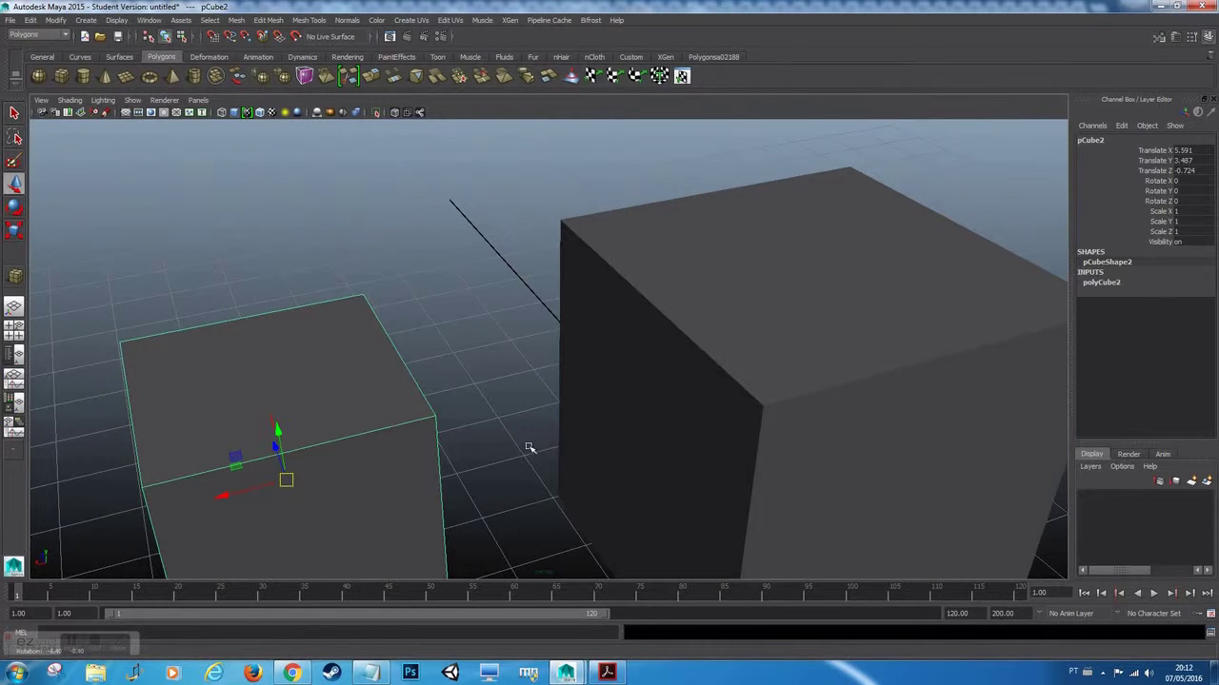
Snap the small cube onto the large cube's upper edge, ending on its upper corner at X -2.08, Y 4, Z -2.
key("a")
left_click(232, 37)
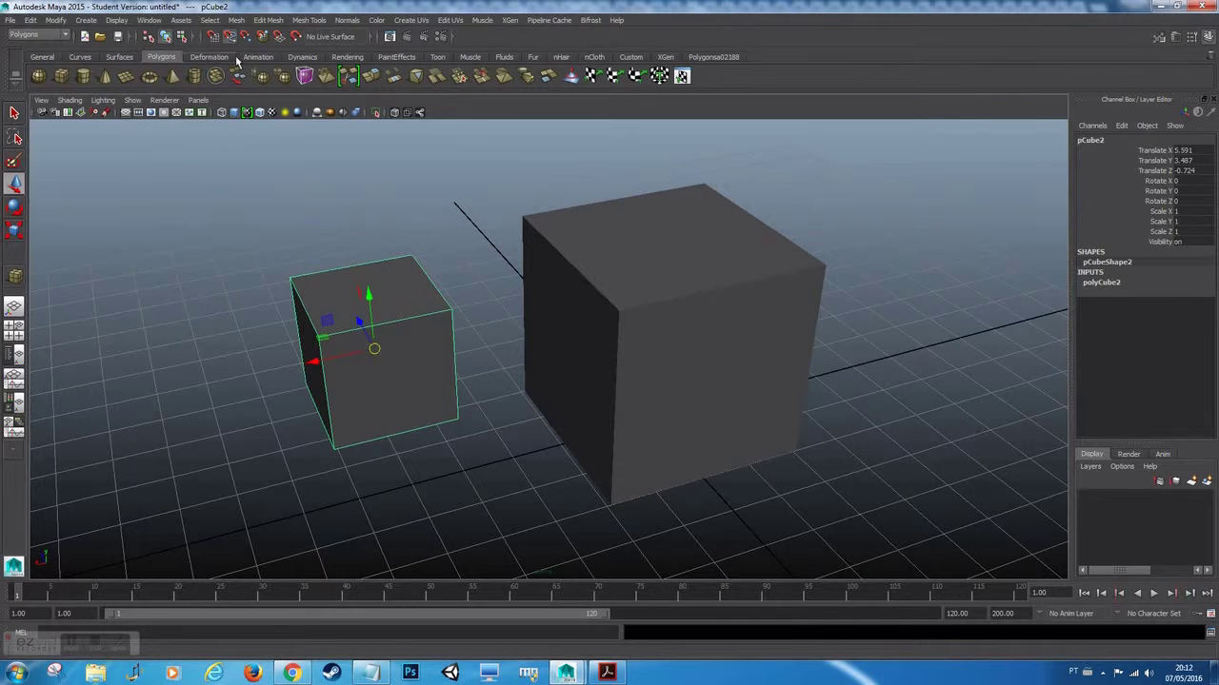
scroll(680, 308, "up", 5)
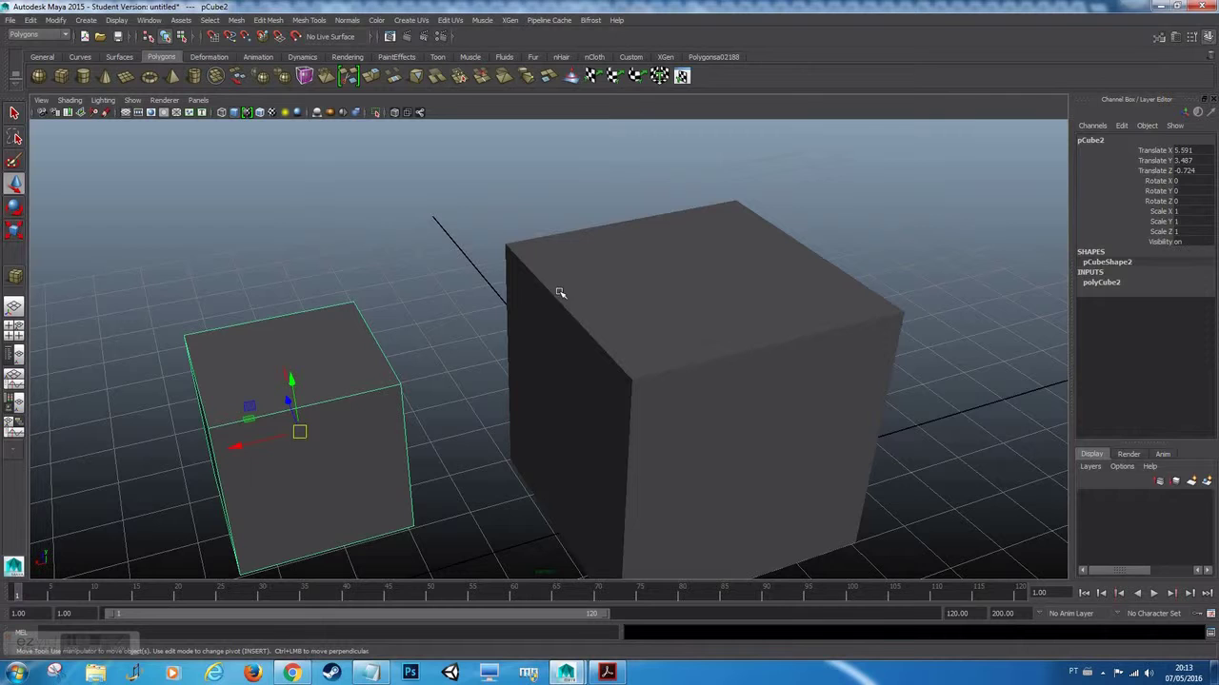
key("Insert")
mouse_move(560, 303)
middle_mouse_down()
mouse_move(571, 360)
mouse_move(490, 244)
mouse_move(658, 432)
mouse_move(550, 291)
middle_mouse_up()
middle_click_drag(895, 316, 901, 307)
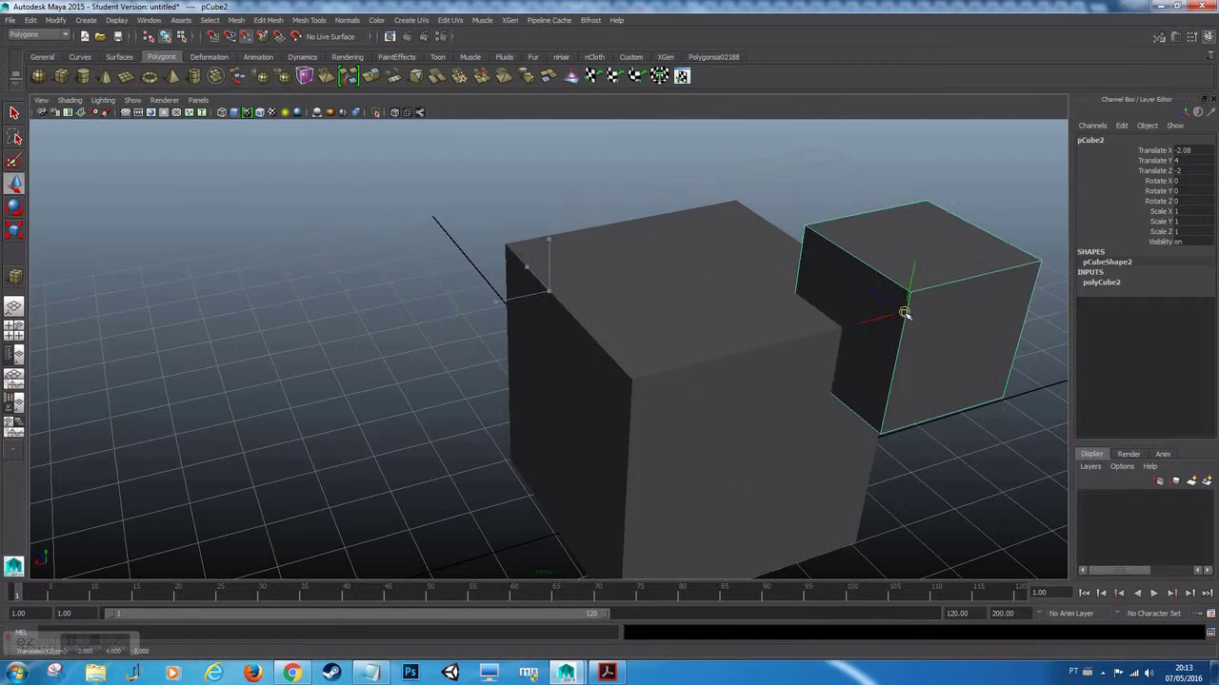
Snap the small cube to the grid at X 5, Y 0, Z 5, and demonstrate toggling grid, curve and point snapping.
middle_click_drag(241, 331, 291, 409)
key("x")
key("c")
key("x")
key("c")
key("v")
key("x")
key("c")
key("v")
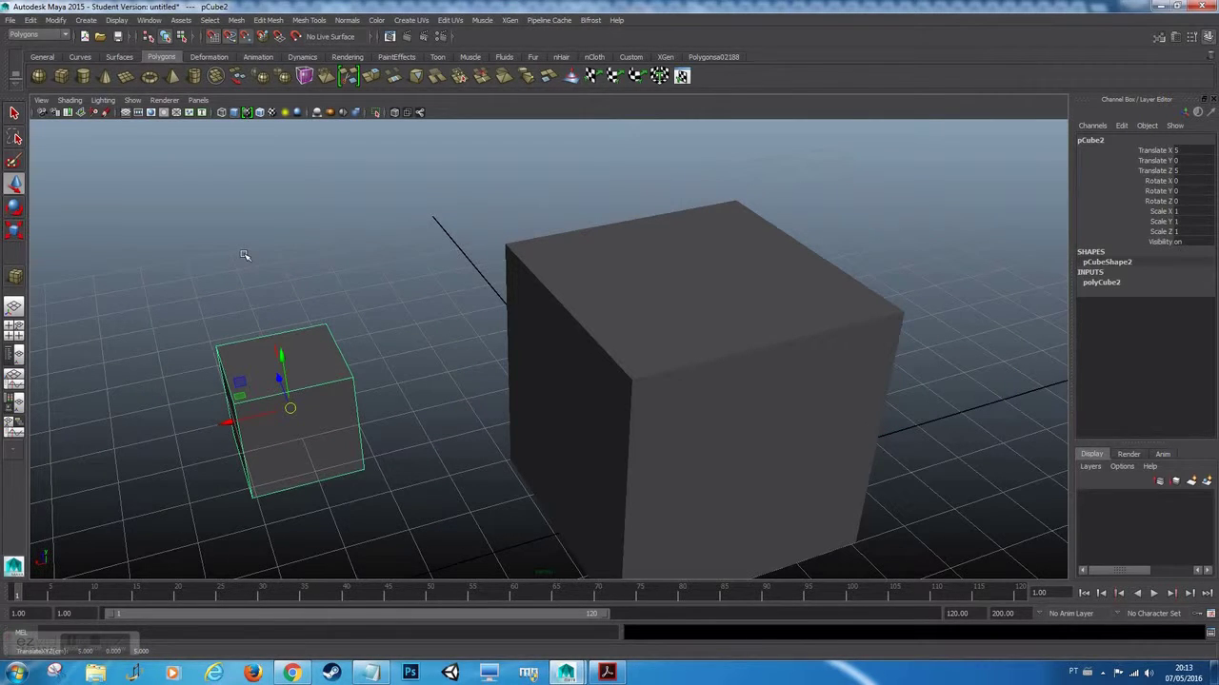
key("x")
key("c")
key("v")
key("v")
key("c")
key("x")
Move the small cube with grid snapping to X 5, Y 0, Z 4, and deselect it.
middle_click_drag(369, 417, 330, 435)
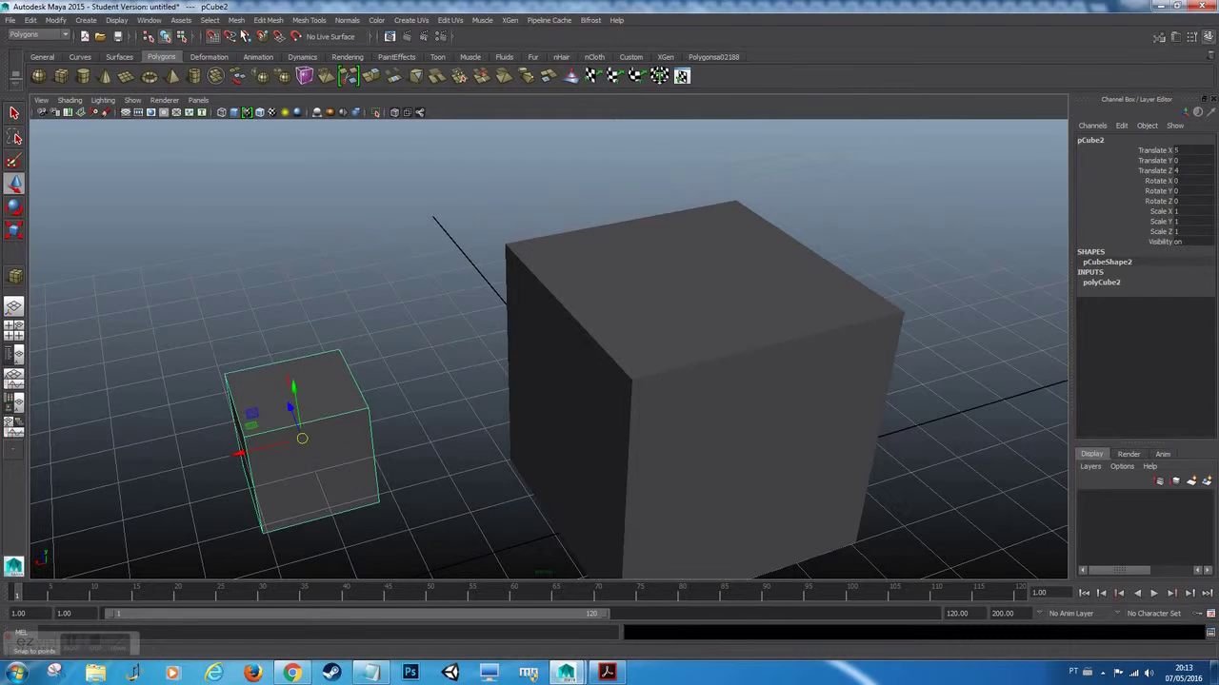
key("ctrl+z")
right_click_drag(476, 326, 300, 340, "alt")
left_click_drag(300, 339, 389, 264, "alt")
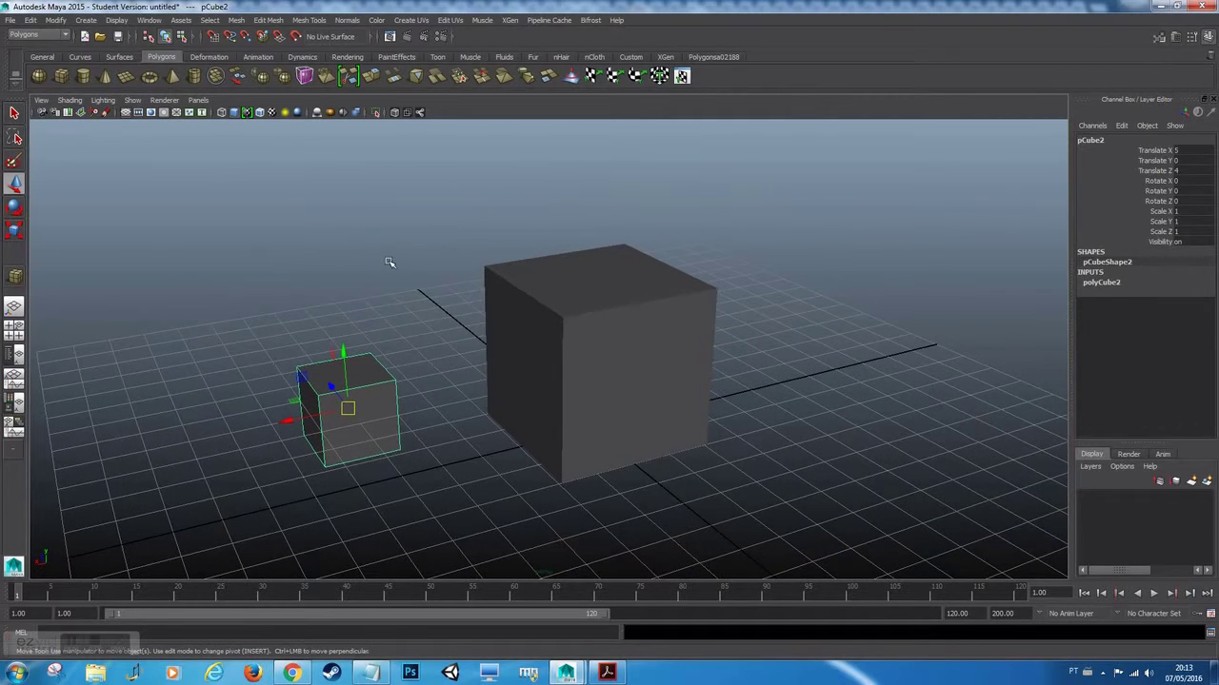
left_click(429, 368)
mouse_move(429, 368)
left_mouse_down("alt")
mouse_move(470, 389)
mouse_move(451, 363)
left_mouse_up("alt")
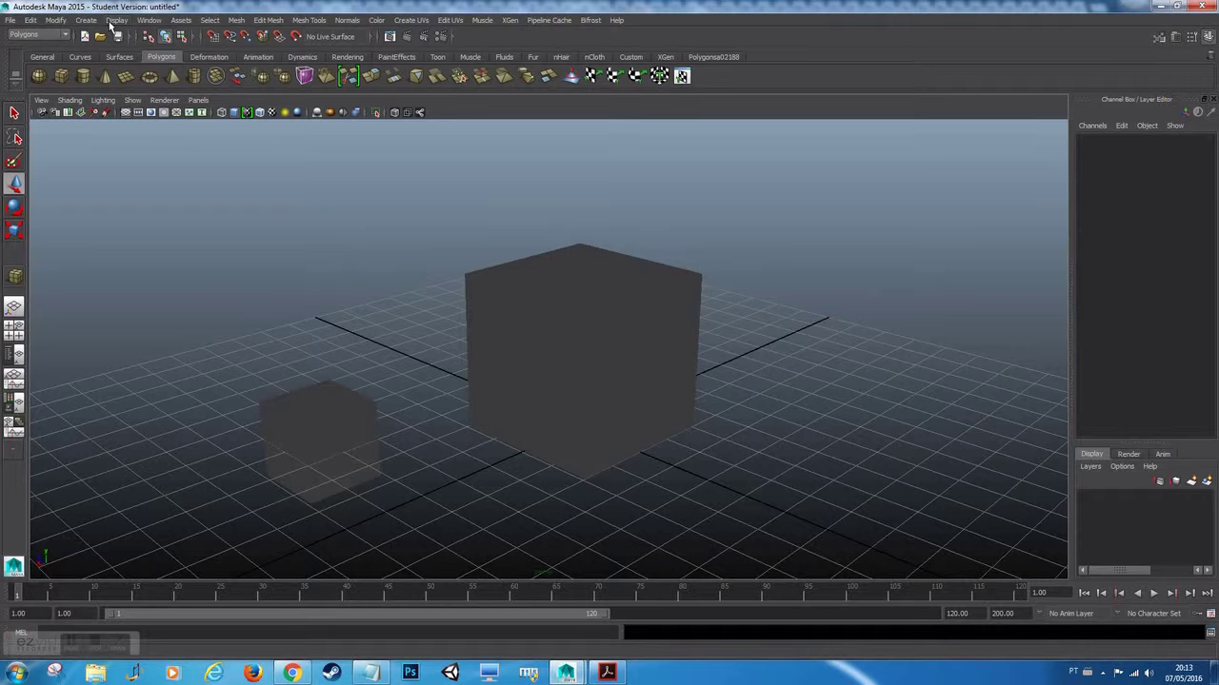
left_click_drag(181, 272, 293, 288, "alt")
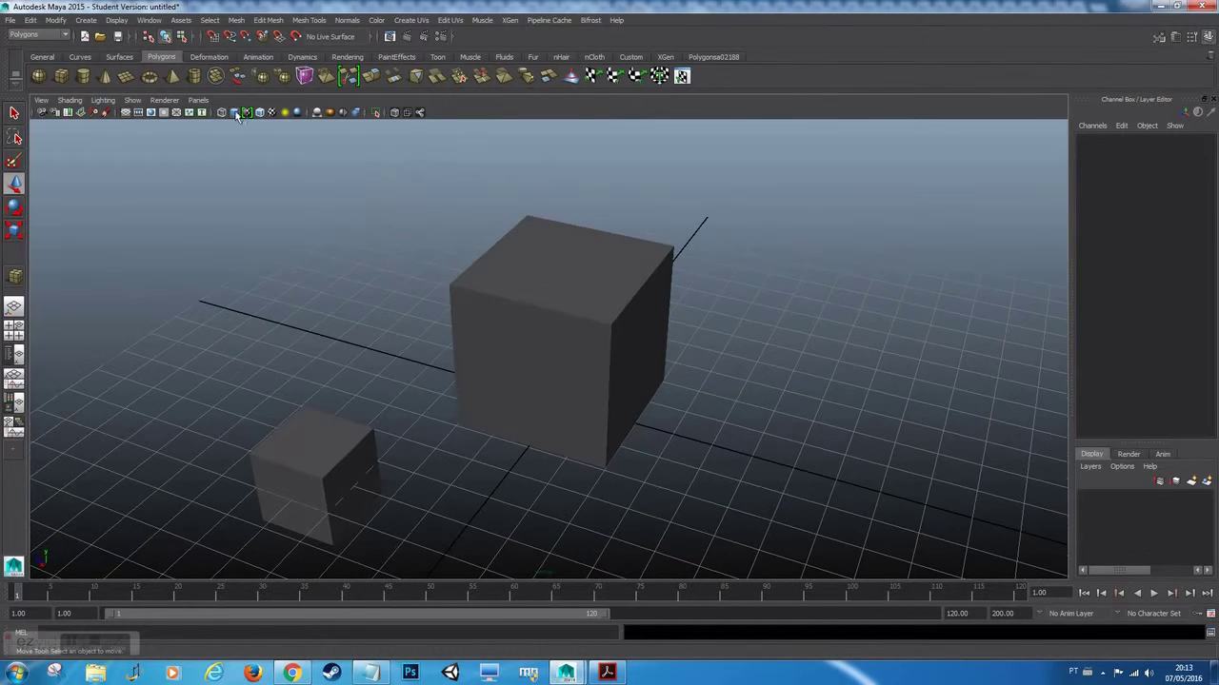
Create a locator and move it to about Y 5.89, Z -5.6, beside and above the large cube.
left_click(86, 20)
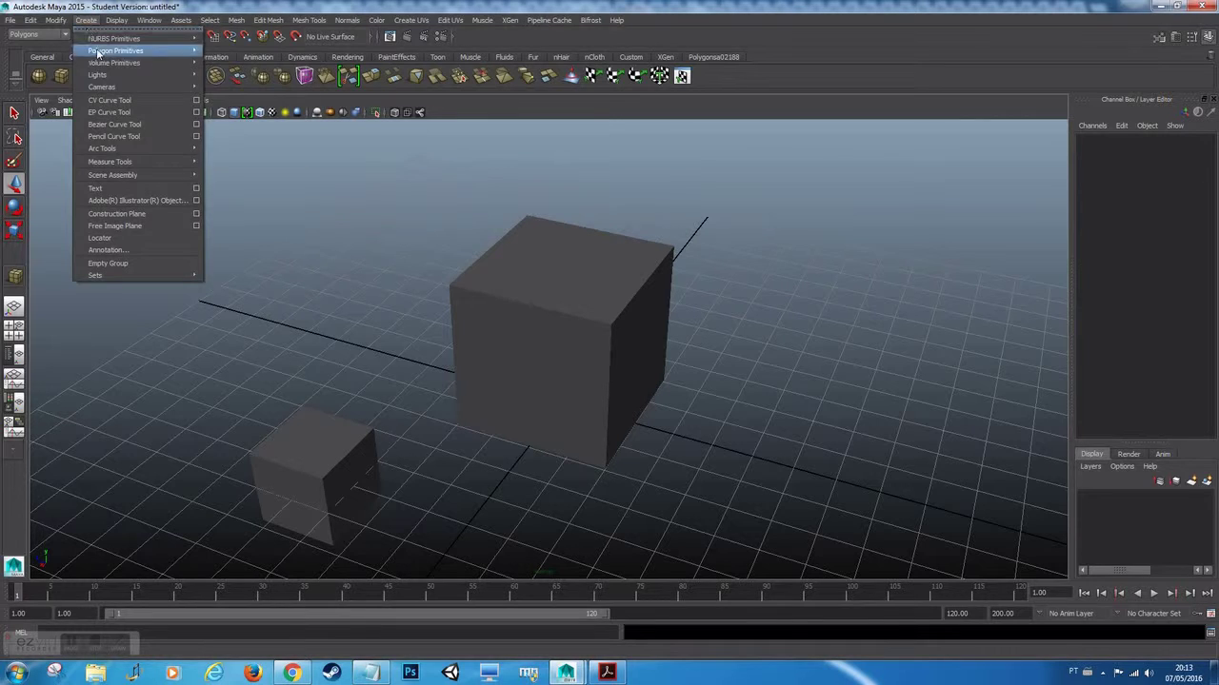
left_click(124, 238)
left_click_drag(509, 390, 847, 180)
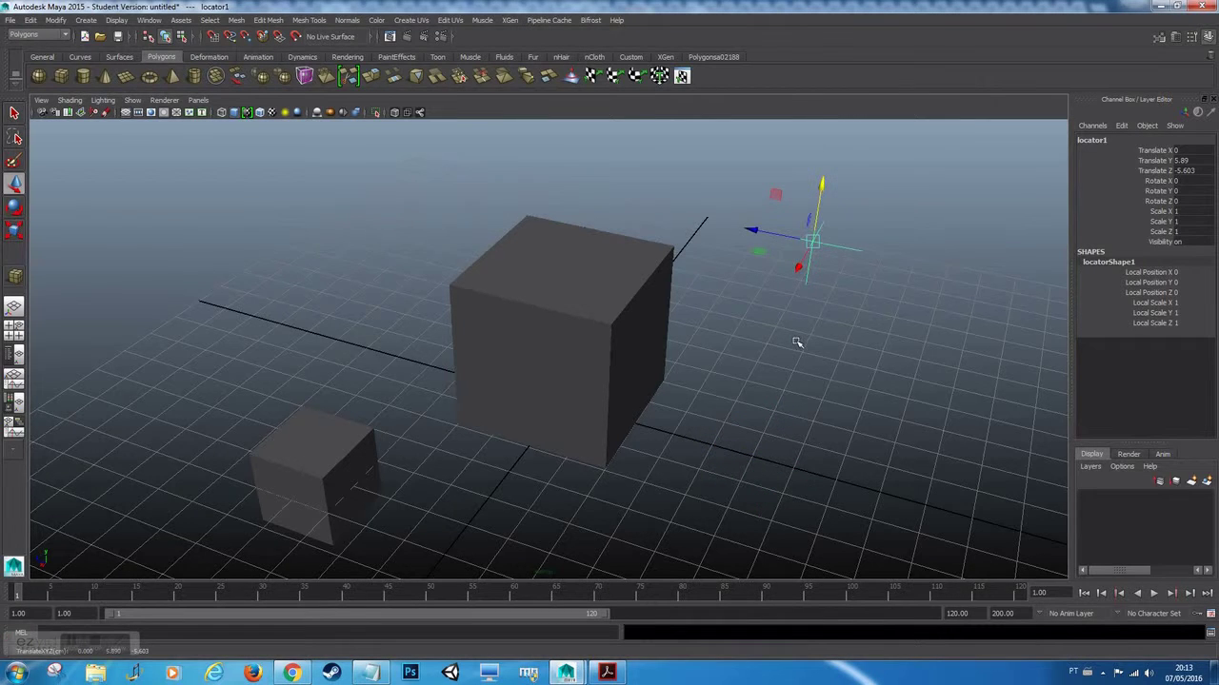
Try scaling the locator uniformly to about 3.82.
key("f")
left_click_drag(271, 462, 585, 422, "alt")
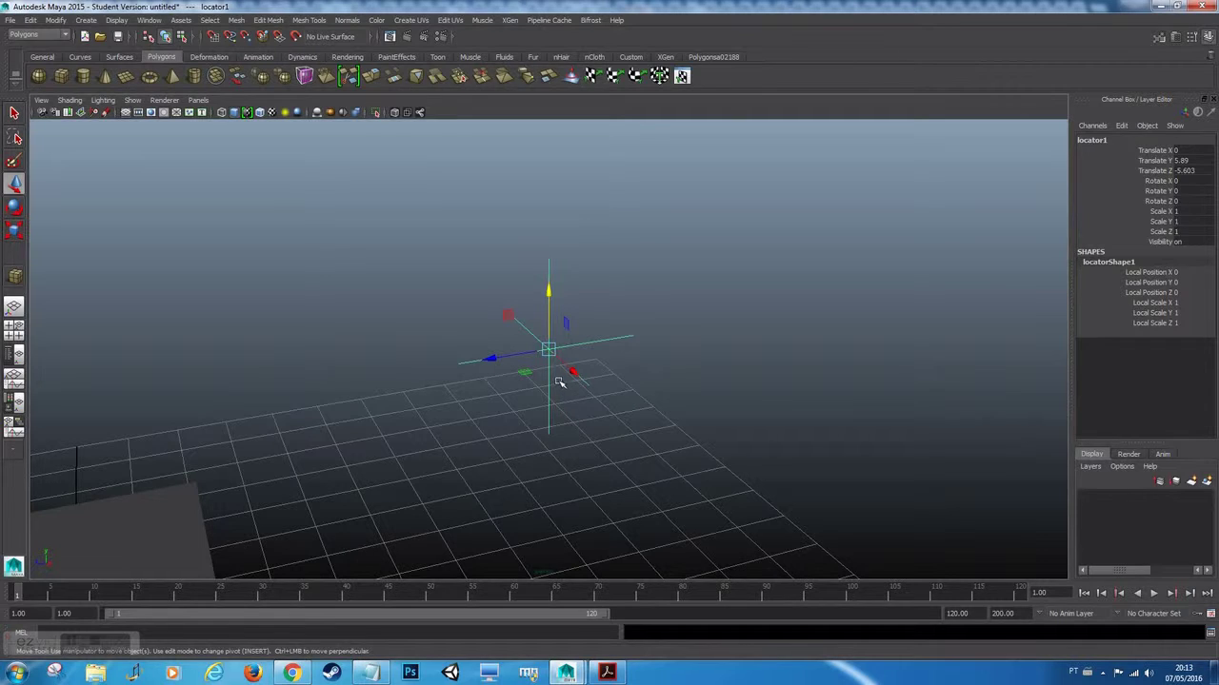
key("e")
key("w")
key("r")
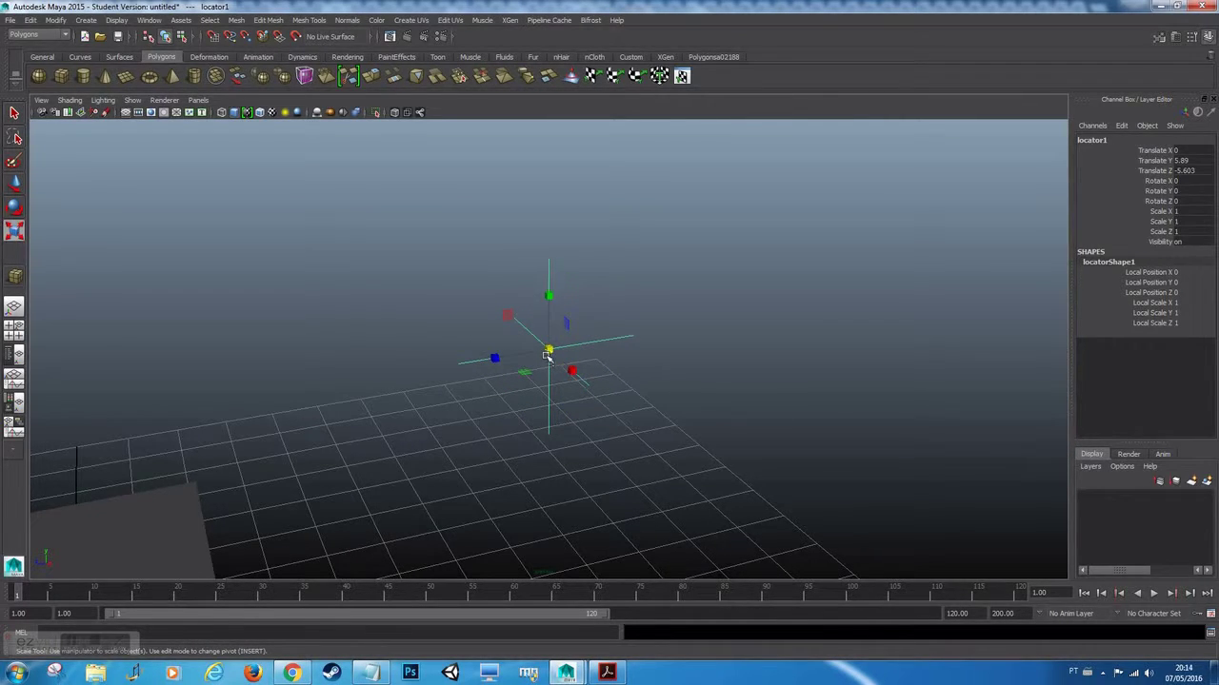
left_click_drag(548, 350, 1012, 334)
left_click(904, 369)
left_click_drag(901, 373, 546, 383, "alt")
scroll(626, 380, "down", 5)
left_click_drag(495, 294, 594, 391)
left_click(628, 405)
scroll(624, 410, "down", 1)
scroll(625, 410, "down", 3)
Undo the locator's scaling.
key("ctrl+z")
key("ctrl+z")
key("ctrl+z")
key("ctrl+z")
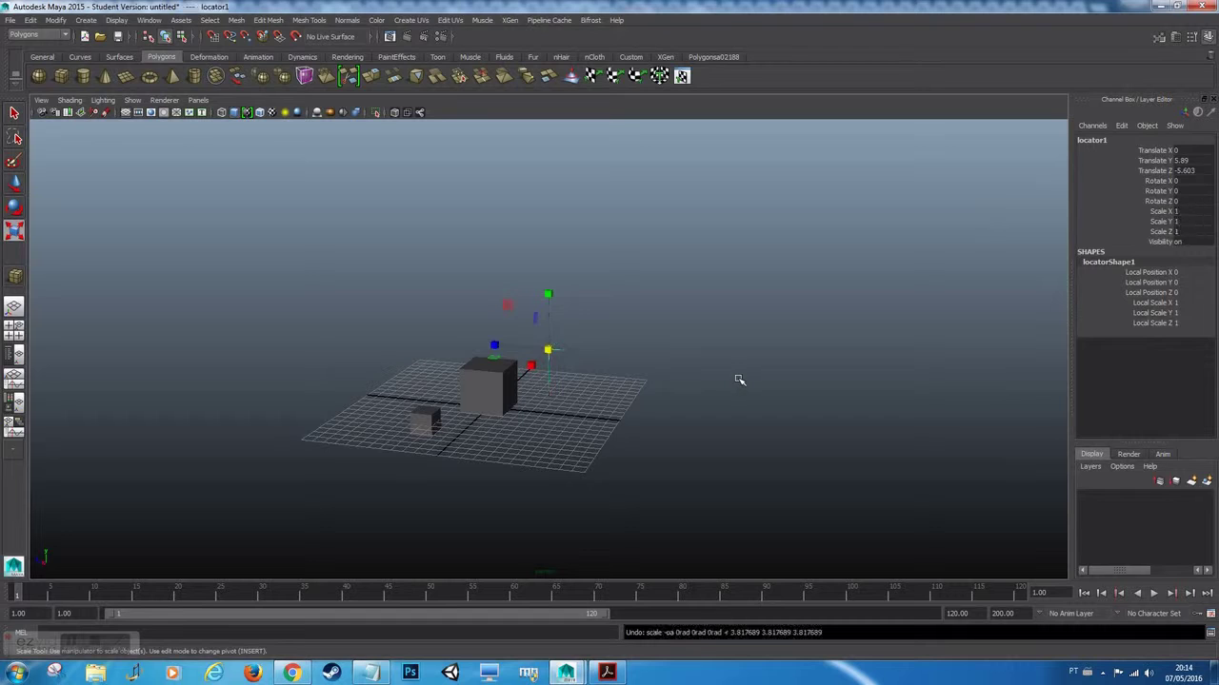
Examine the locator's position relative to the two cubes from closer viewpoints, selecting and deselecting it.
left_click(582, 438)
left_click_drag(583, 439, 553, 465, "alt")
right_click_drag(552, 465, 817, 431, "alt")
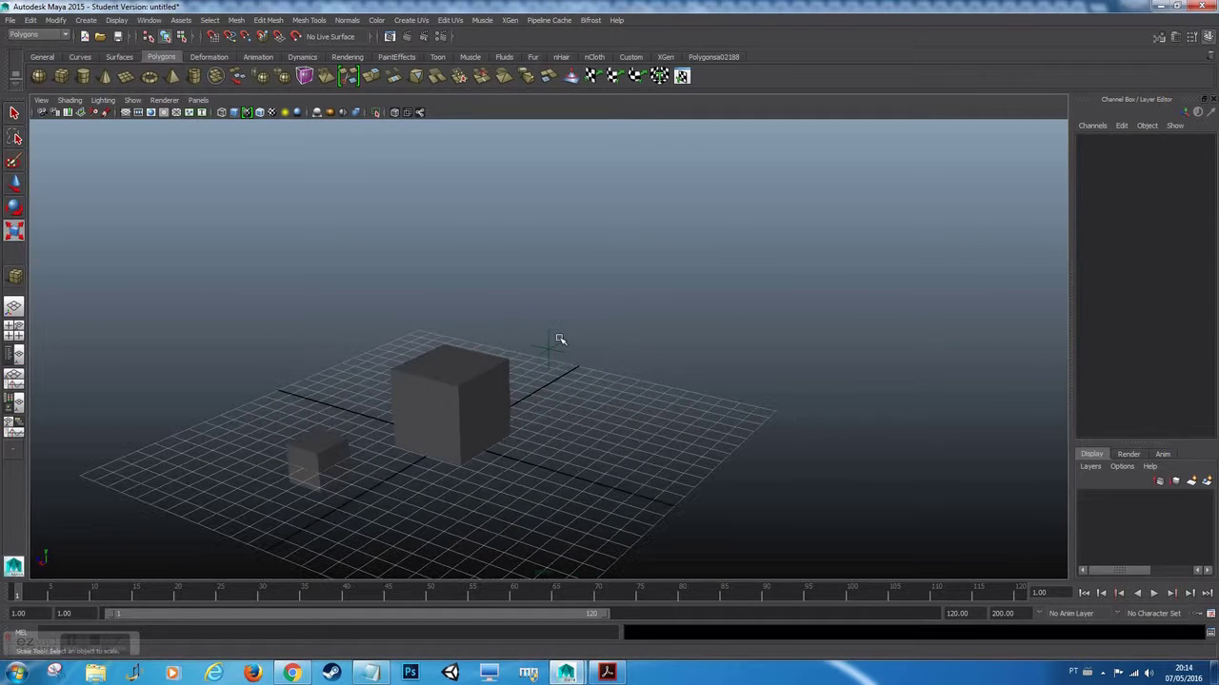
left_click_drag(558, 340, 598, 381)
left_click(561, 389)
key("ctrl+z")
middle_click_drag(524, 409, 560, 356, "alt")
right_click_drag(560, 355, 765, 359, "alt")
middle_click_drag(750, 337, 748, 432, "alt")
left_click_drag(749, 432, 337, 514, "alt")
left_click(759, 340)
left_click(652, 336)
left_click(700, 386)
Scale the small cube uniformly to about 1.017 and snap it to the locator's centre with point snapping.
left_click(251, 496)
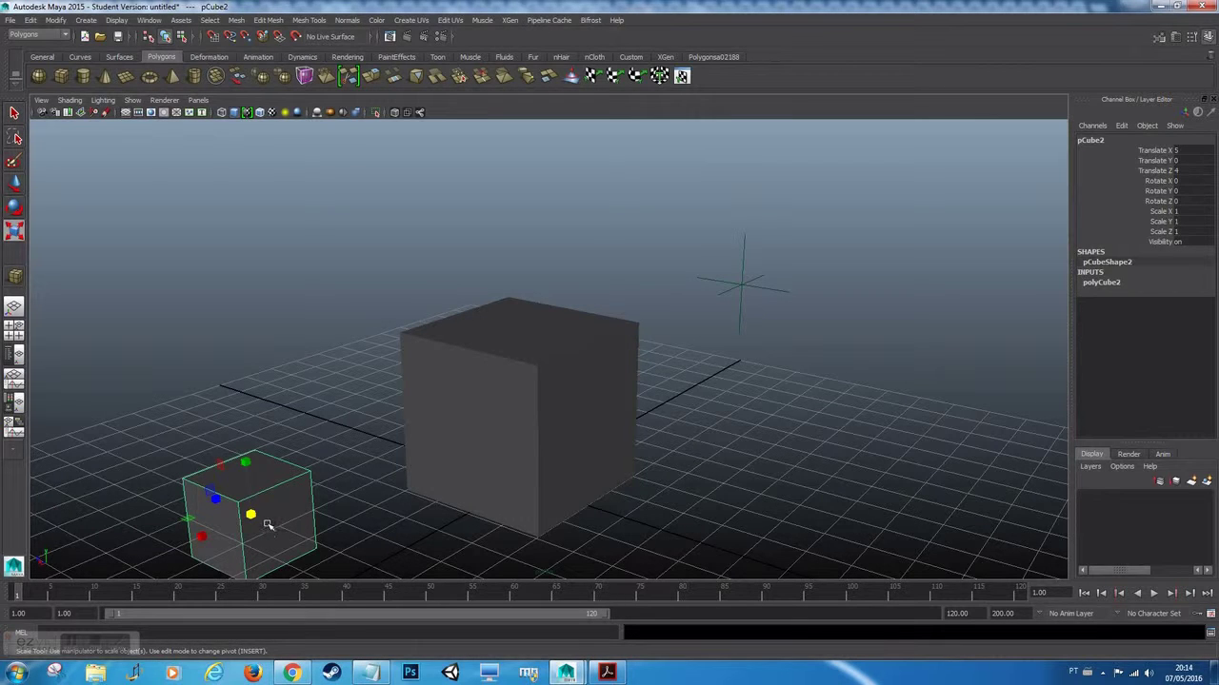
left_click(248, 39)
middle_click_drag(743, 285, 745, 291)
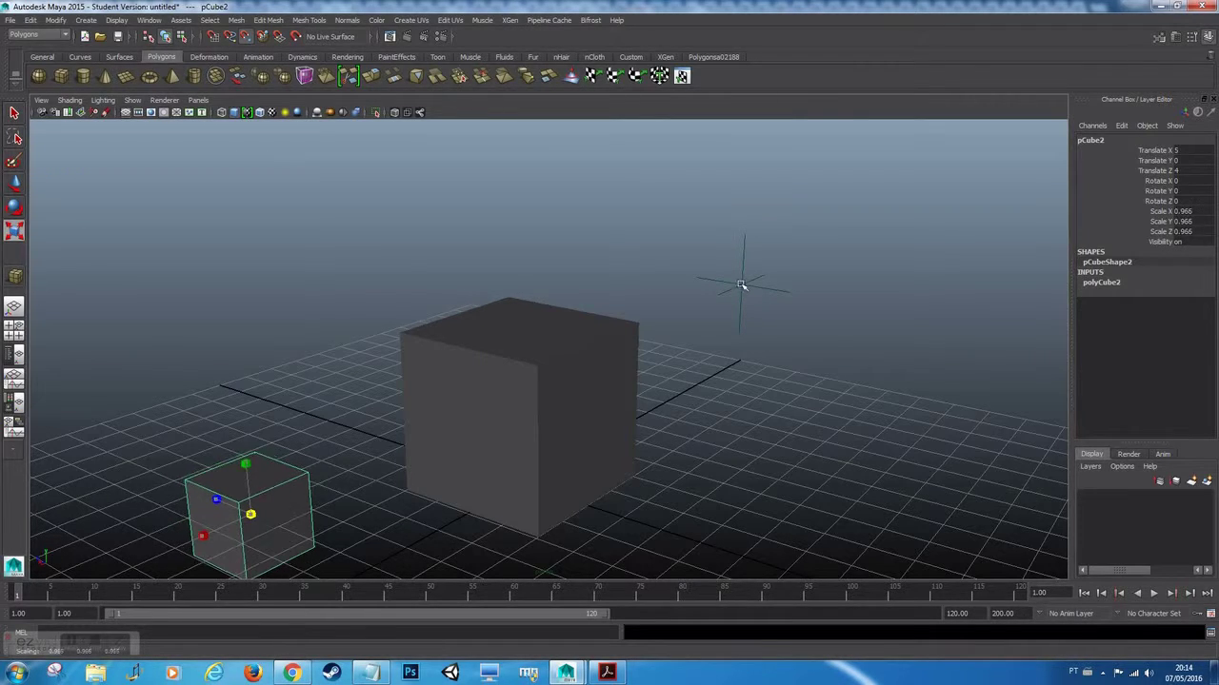
key("w")
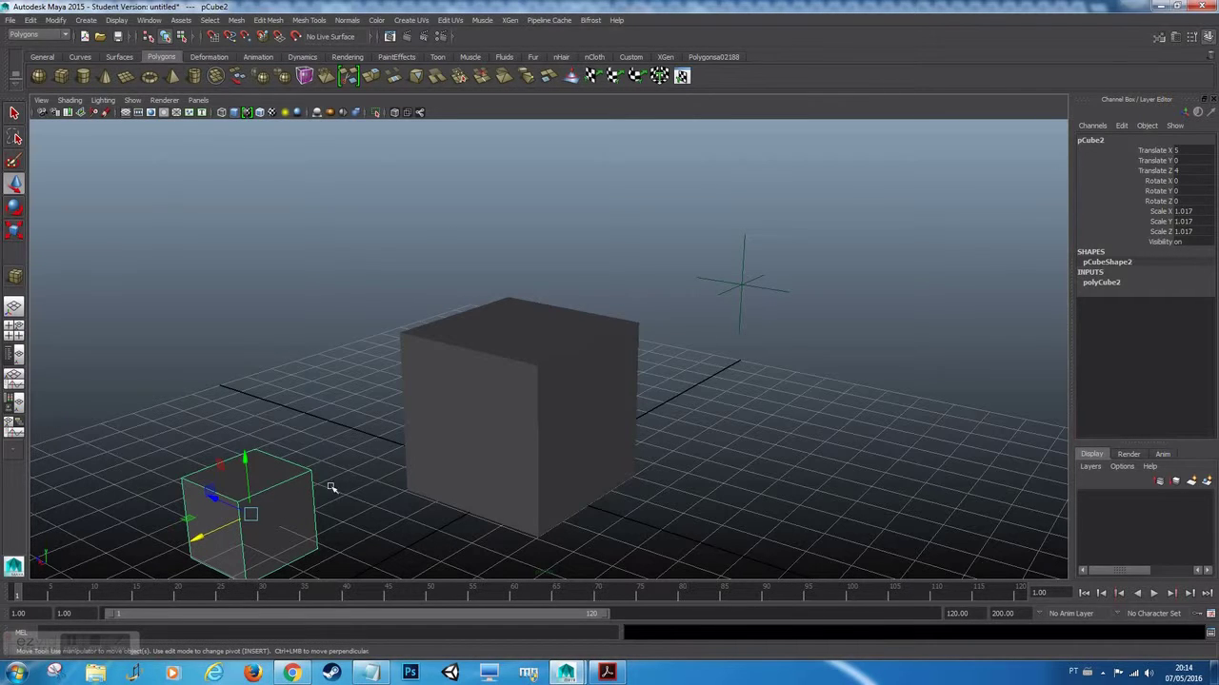
left_click(257, 515)
key("v")
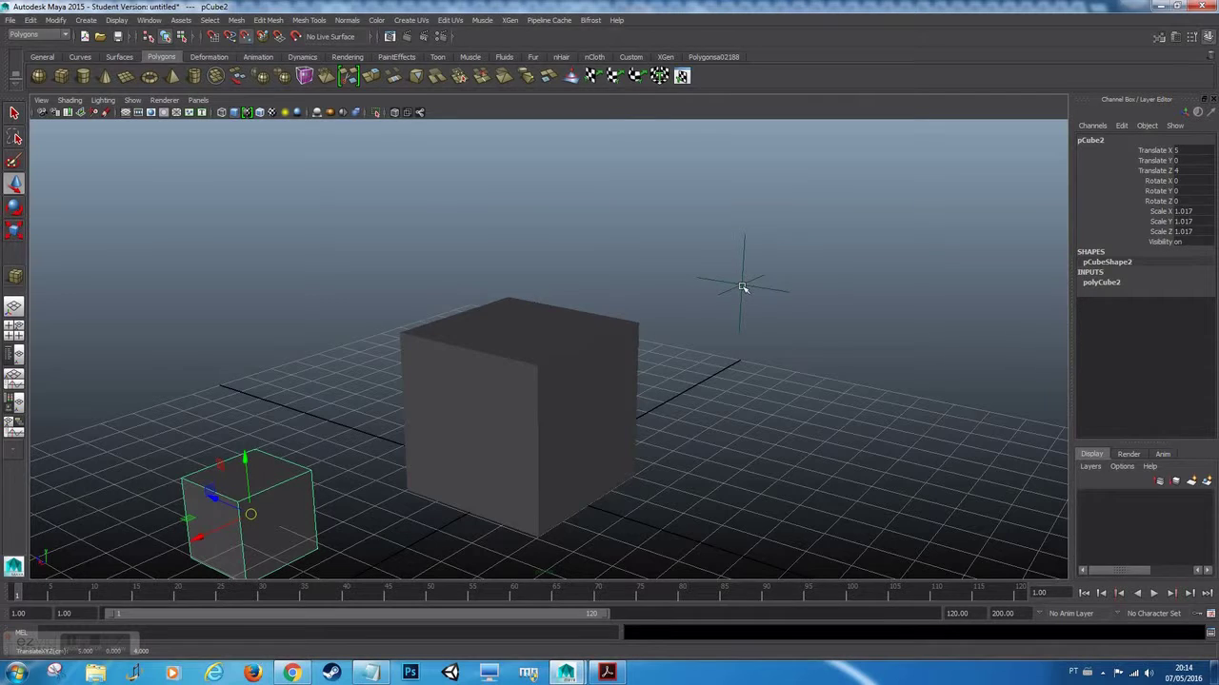
middle_click(742, 286)
Move the small cube away from the locator to about X 4.66, Y 4.11, Z 1.75, one axis at a time.
left_click_drag(748, 280, 347, 246, "alt")
left_click_drag(626, 267, 505, 311, "alt")
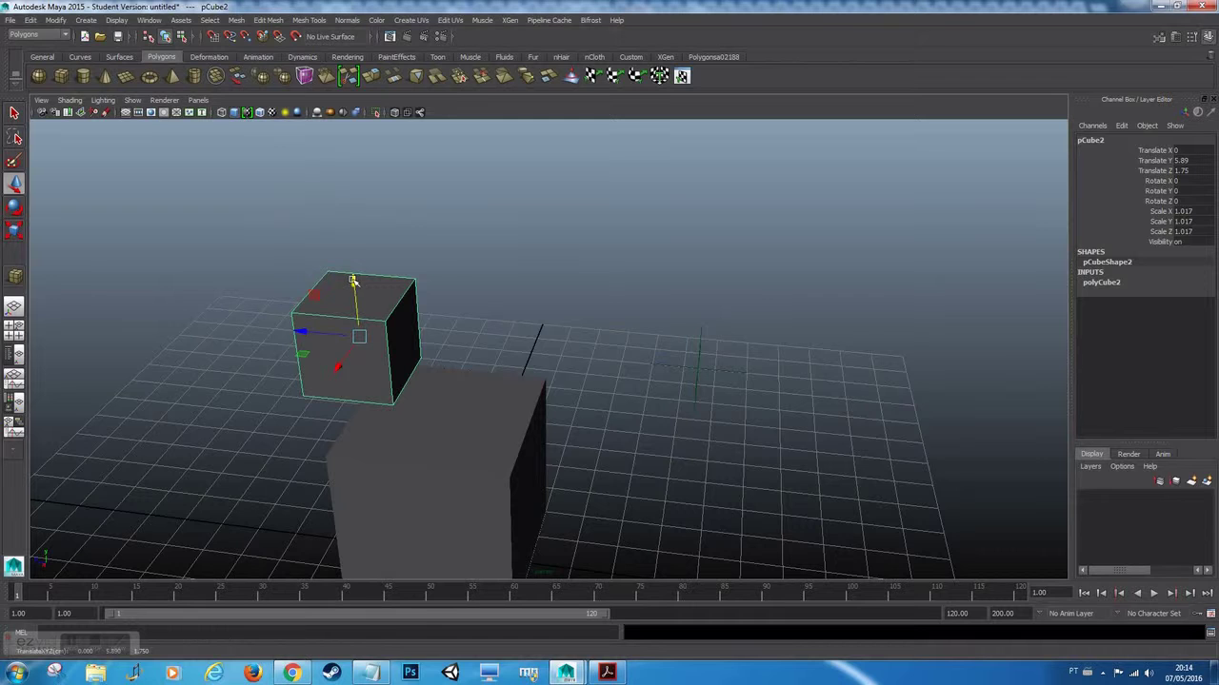
left_click_drag(341, 364, 249, 485)
left_click_drag(264, 410, 264, 478)
left_click_drag(448, 352, 328, 354, "alt")
left_click(323, 351)
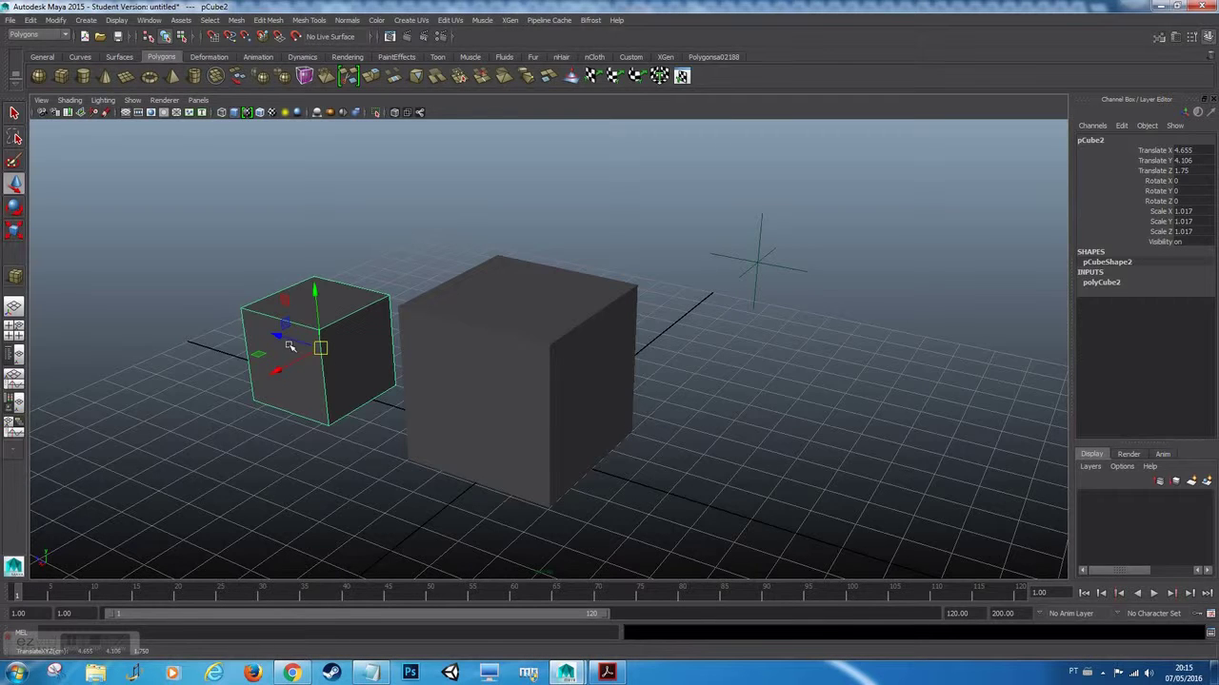
Align the small cube with the locator along the Z axis only, using point snapping, at Z -5.603.
left_click_drag(290, 347, 441, 377, "alt")
left_click_drag(699, 252, 770, 269, "alt")
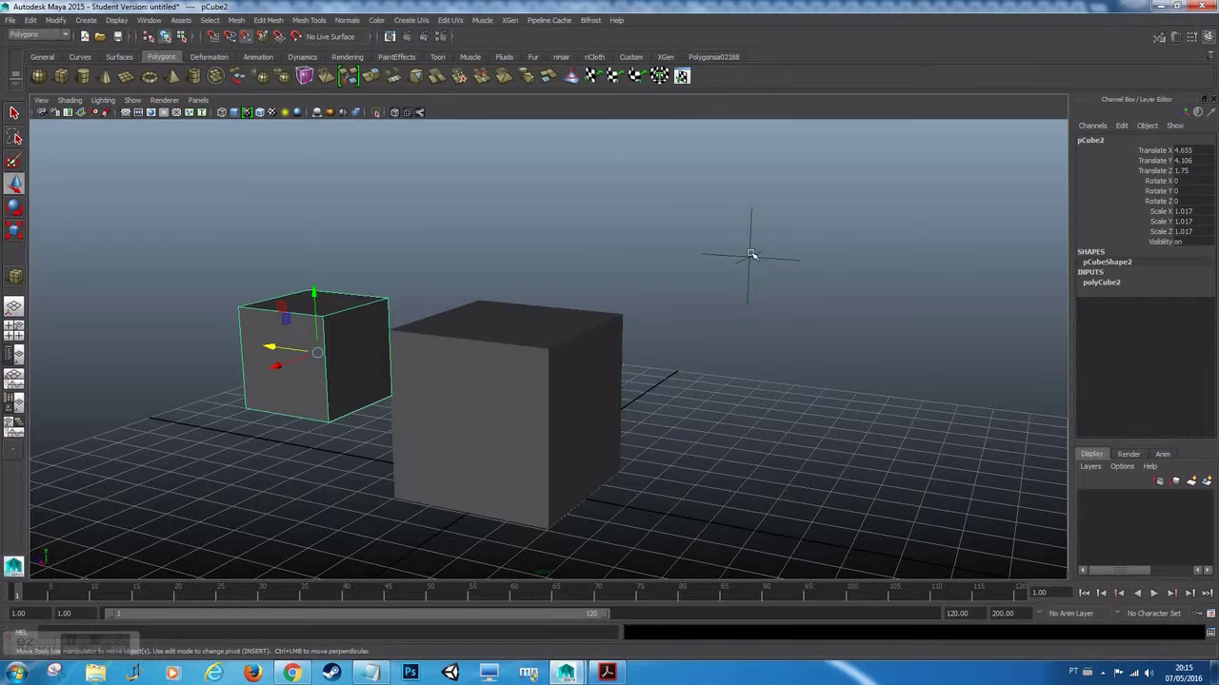
middle_click_drag(751, 254, 747, 257)
left_click_drag(747, 257, 740, 372, "alt")
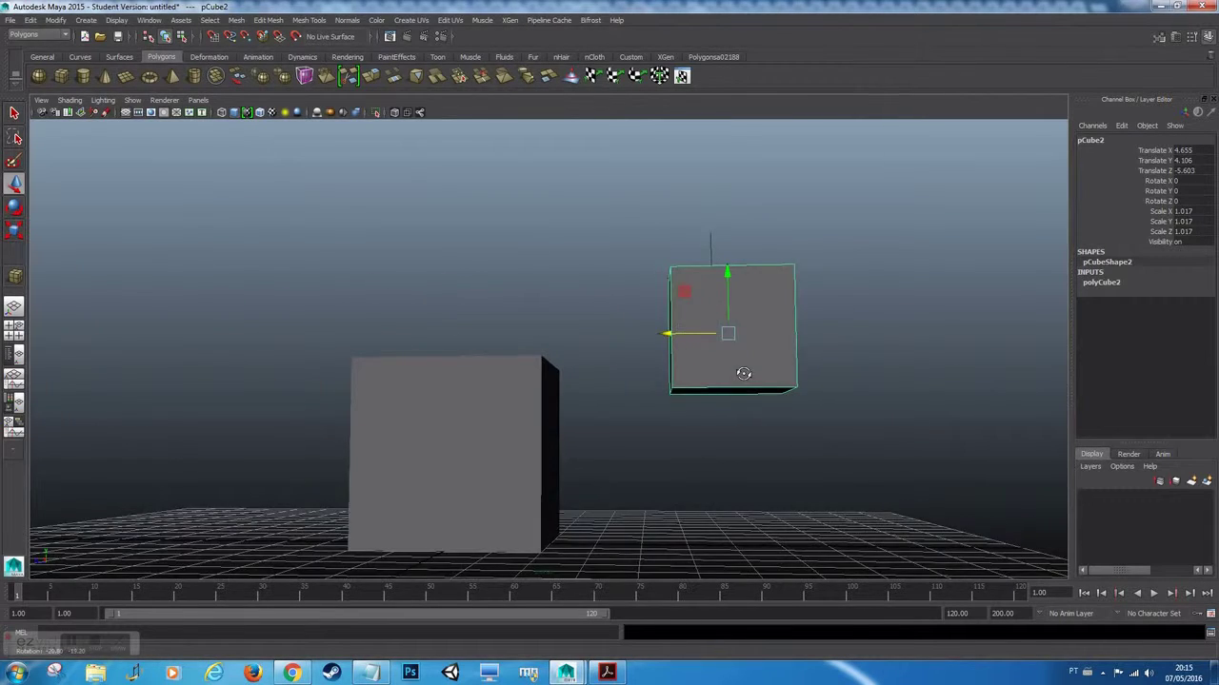
Show the four-view layout, compare the cube with the locator, and move the cube along Z to about -2.66.
key("space")
middle_click_drag(348, 133, 362, 223, "alt")
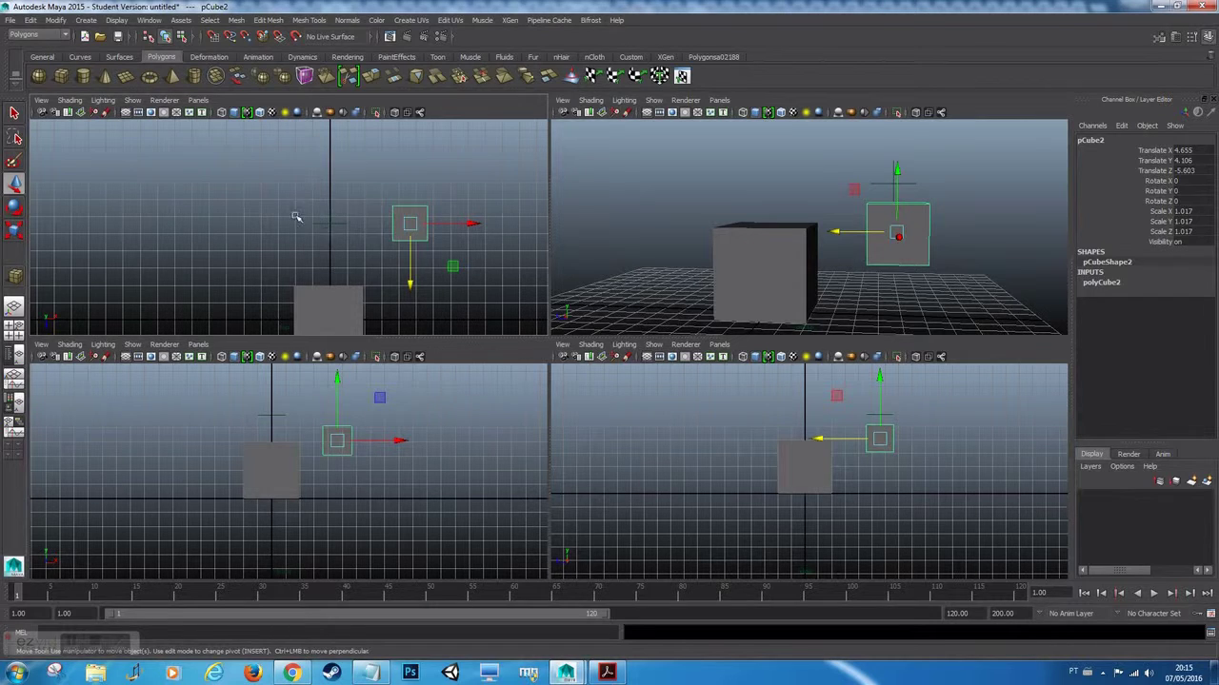
left_click_drag(296, 217, 362, 239)
left_click(421, 211)
left_click_drag(411, 280, 411, 332)
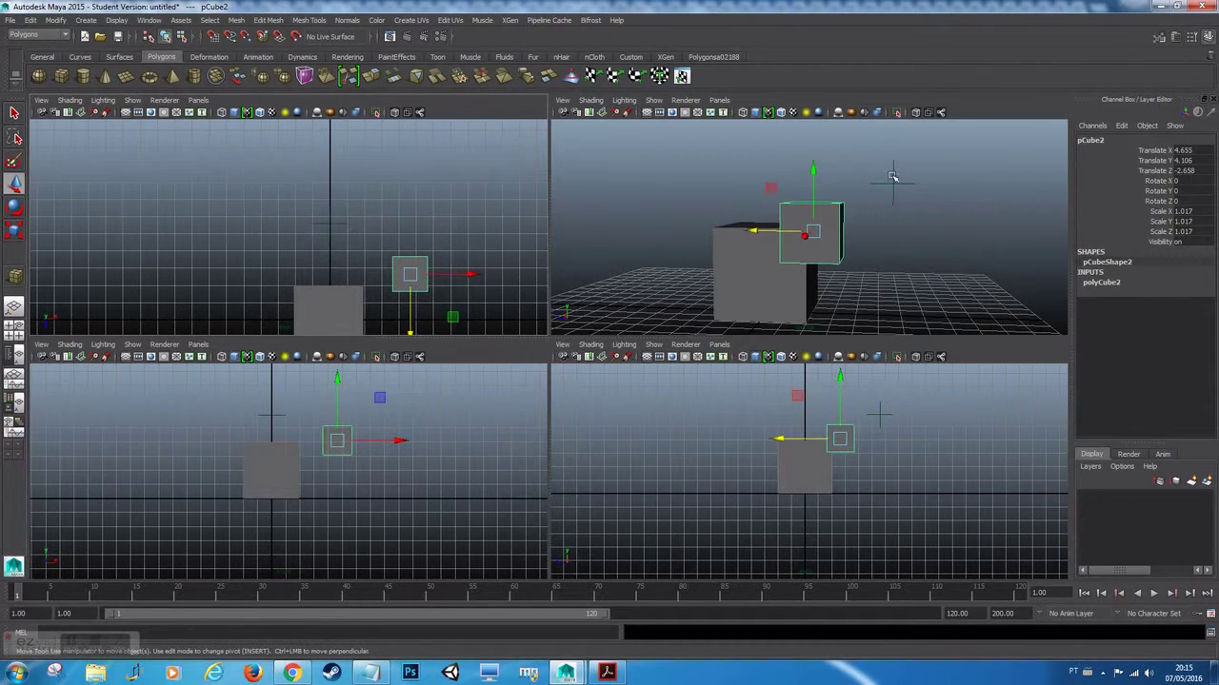
Snap the small cube back in line with the locator at Z -5.603 and return to the single perspective view.
left_click_drag(892, 176, 841, 228, "alt")
key("v")
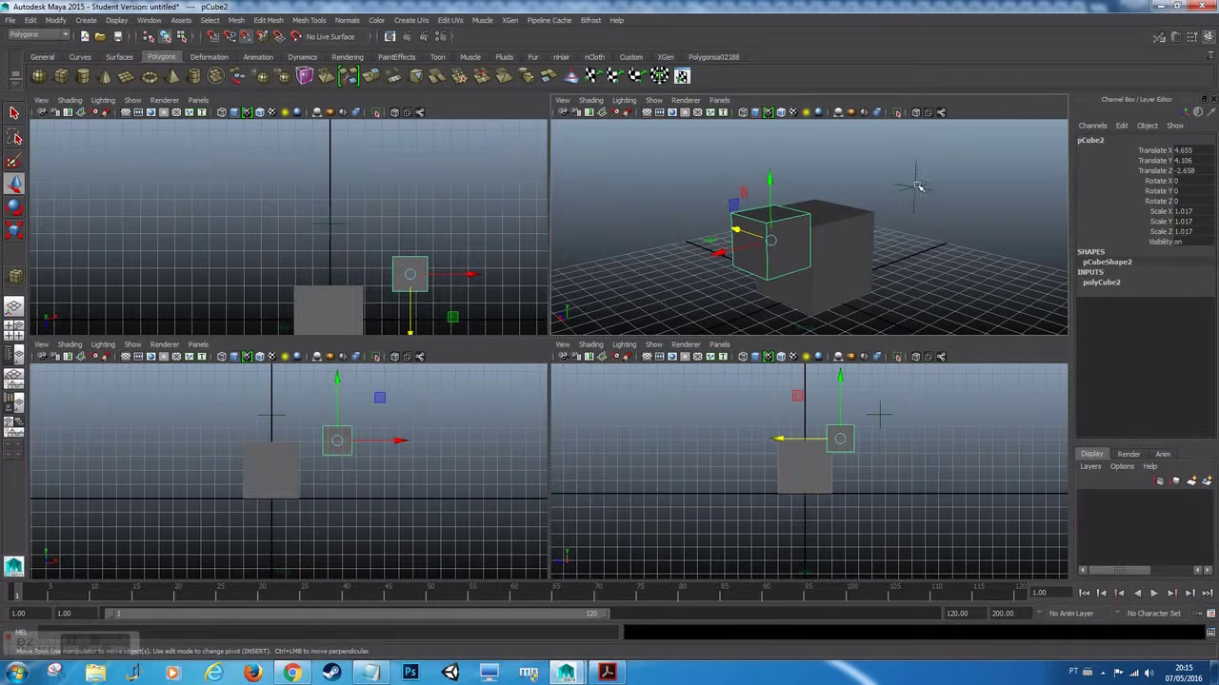
left_click_drag(410, 274, 416, 233)
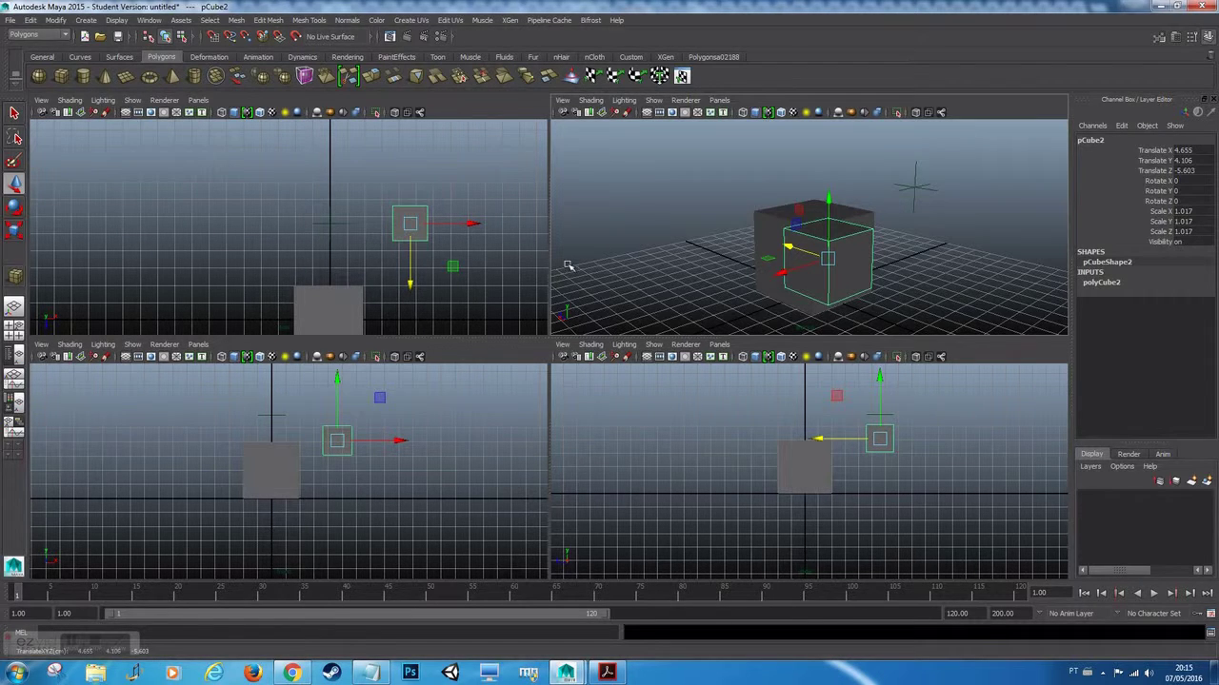
key("space")
Stretch the small cube by snapping its side face facing the large cube to the locator along one axis.
left_click_drag(715, 318, 693, 331, "alt")
right_click_drag(727, 331, 728, 362)
left_click_drag(721, 354, 572, 362, "alt")
left_click(425, 351)
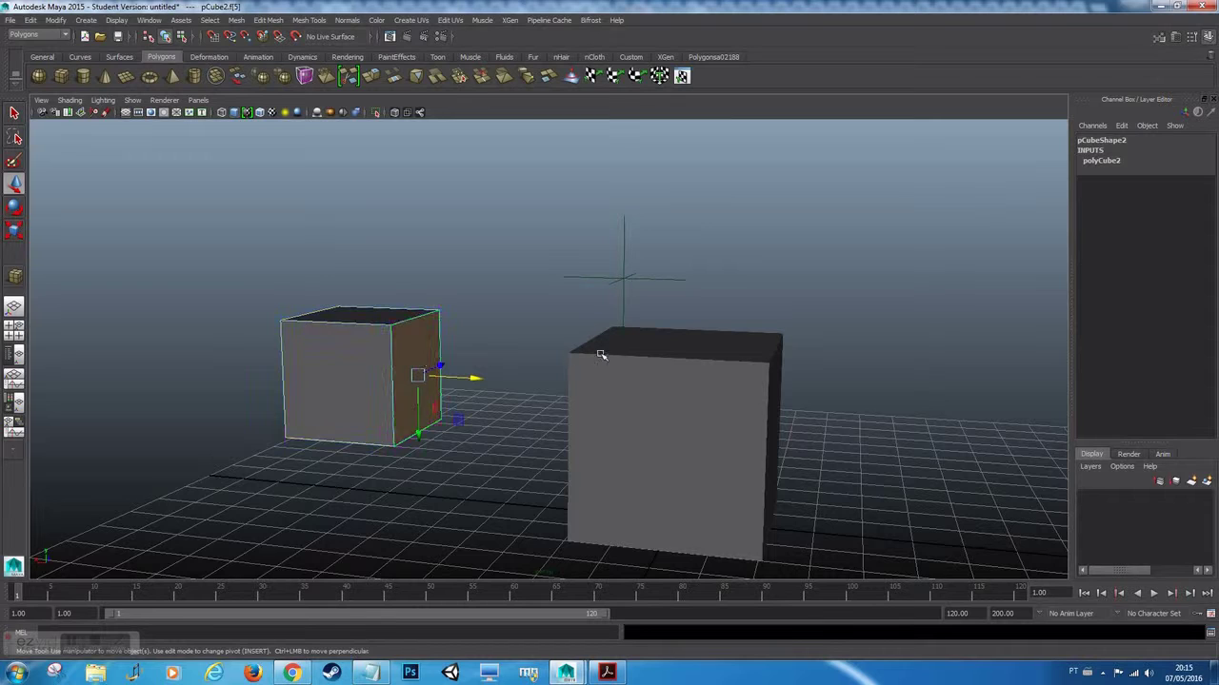
left_click_drag(442, 408, 554, 433, "alt")
double_click(533, 431)
left_click(383, 404)
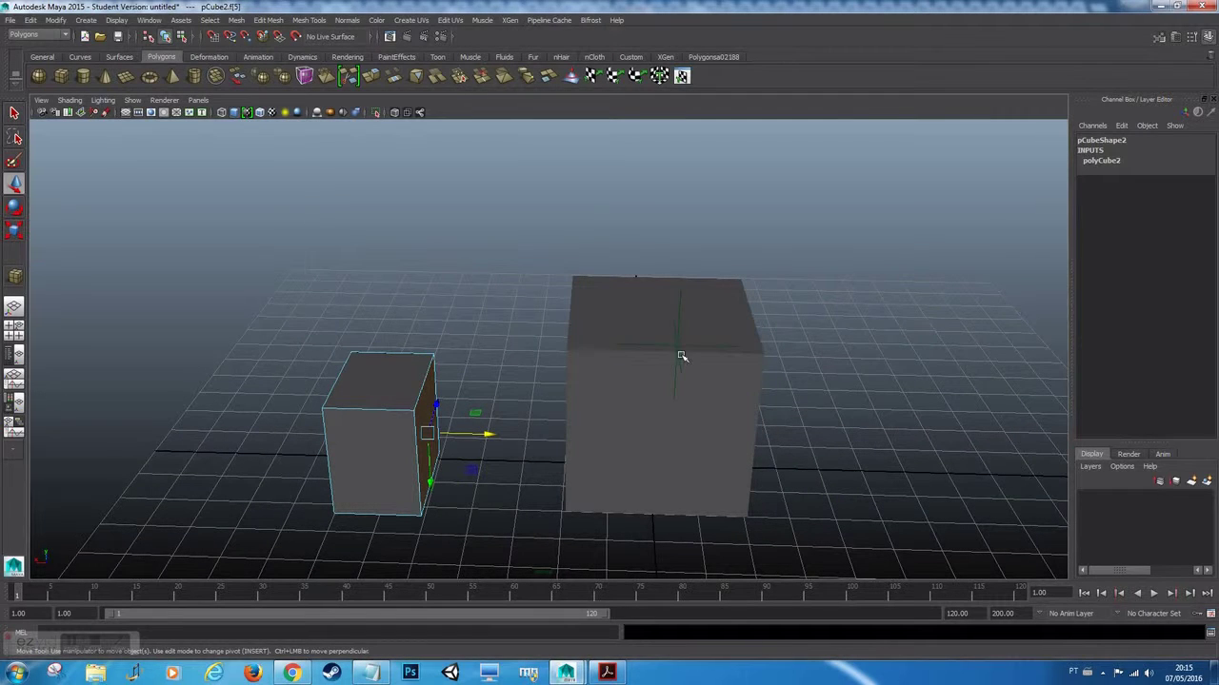
left_click_drag(667, 353, 726, 358, "alt")
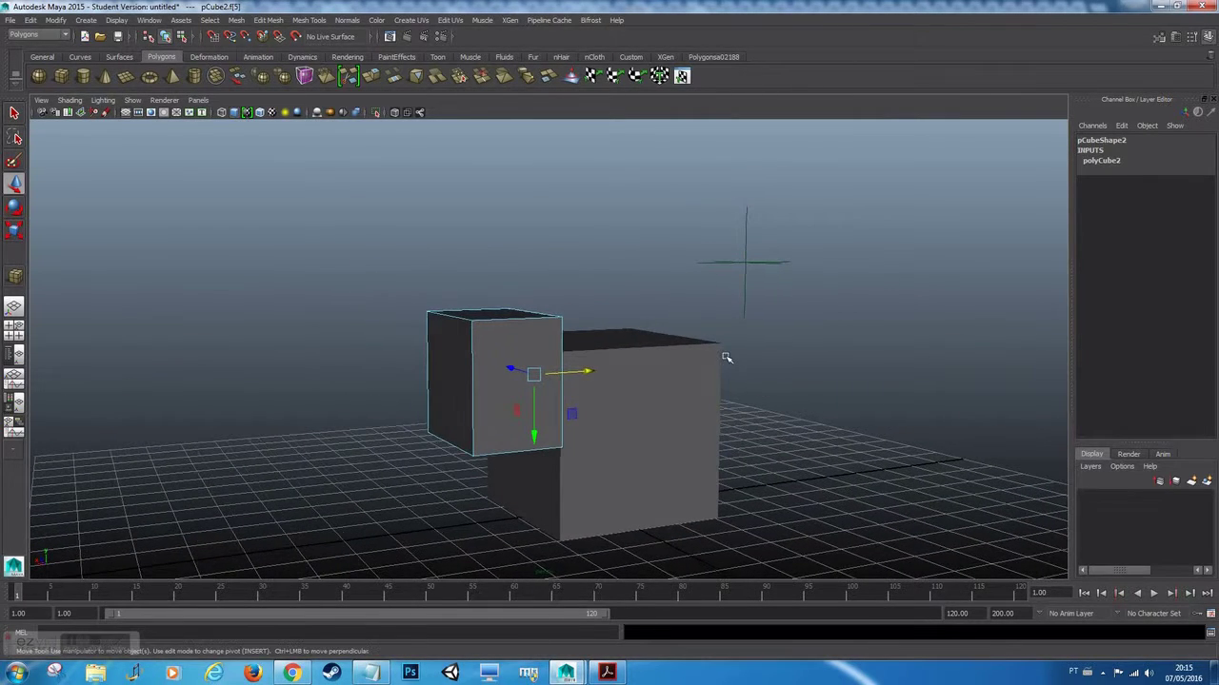
middle_click(746, 263)
Return the stretched cube to object mode and delete it together with the locator.
left_click_drag(695, 413, 579, 431, "alt")
right_click_drag(357, 320, 411, 304)
left_click_drag(369, 366, 605, 348, "alt")
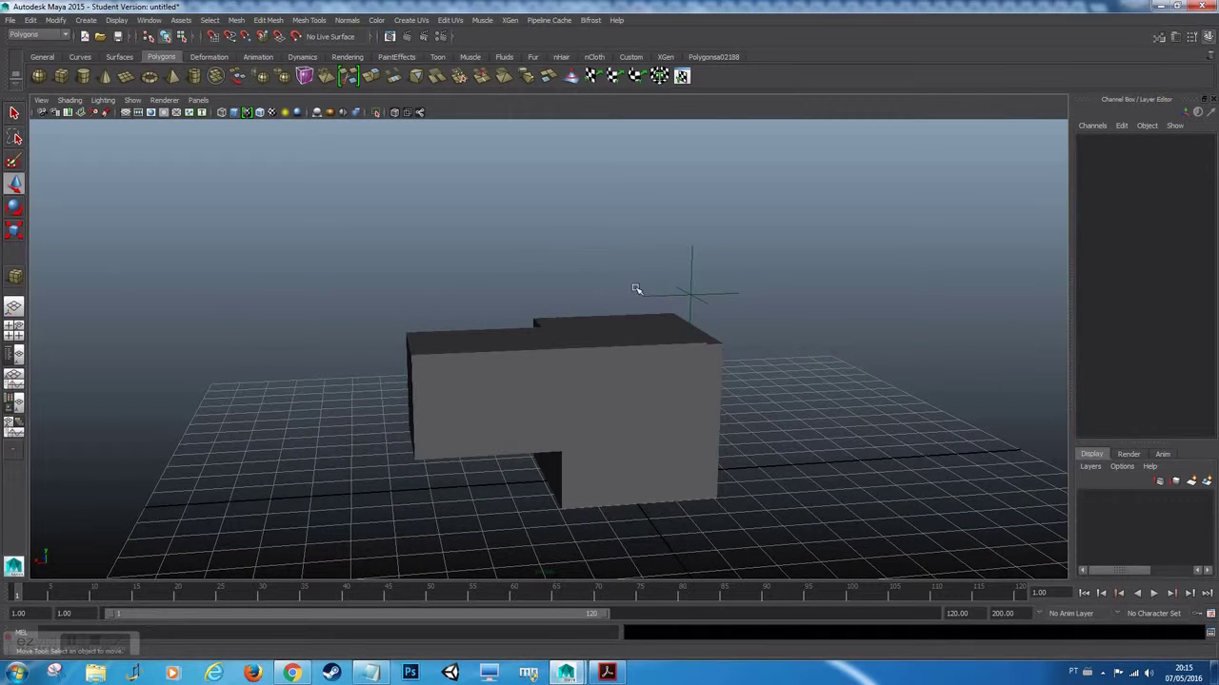
left_click(722, 307)
left_click(443, 408)
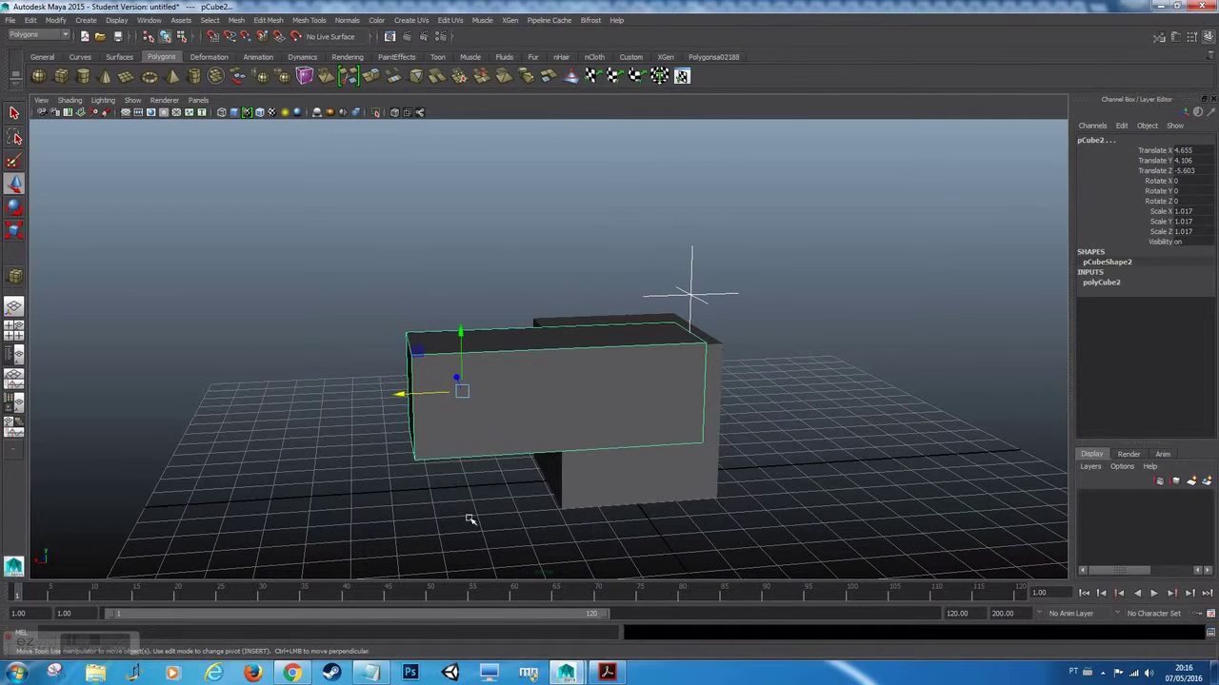
key("Delete")
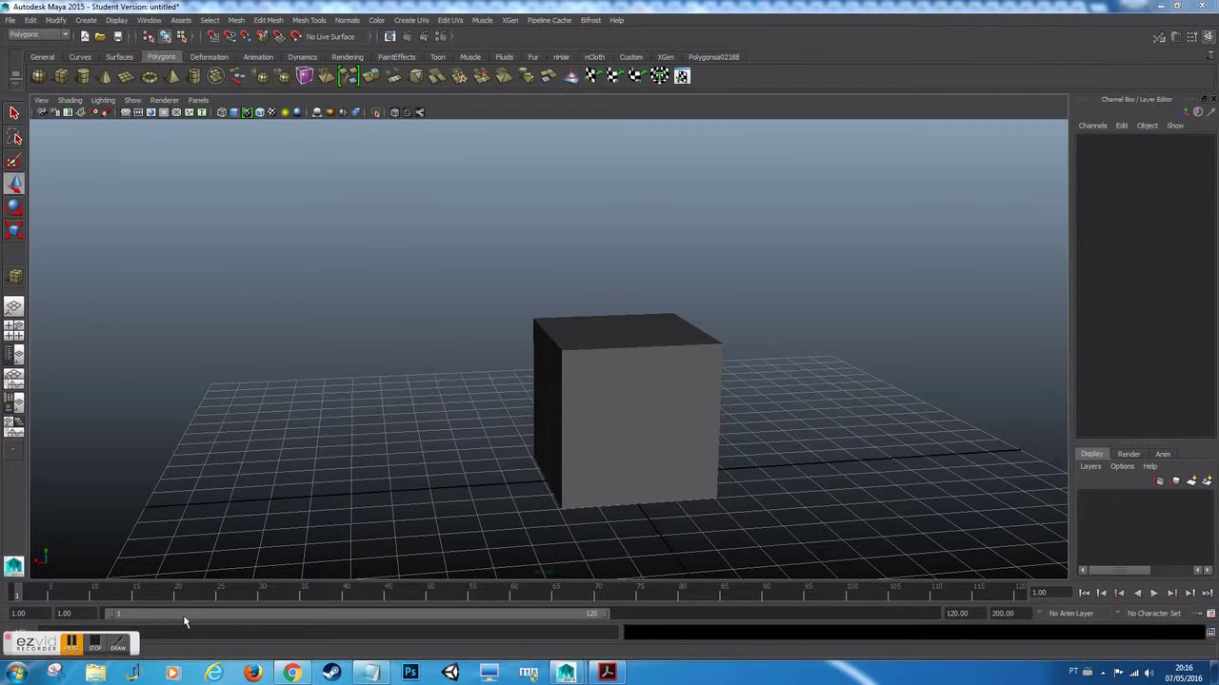
Extrude the remaining cube's top face upward by about 1.9.
left_click(606, 395)
left_click_drag(617, 403, 461, 369, "alt")
right_click_drag(460, 370, 461, 400)
left_click(464, 368)
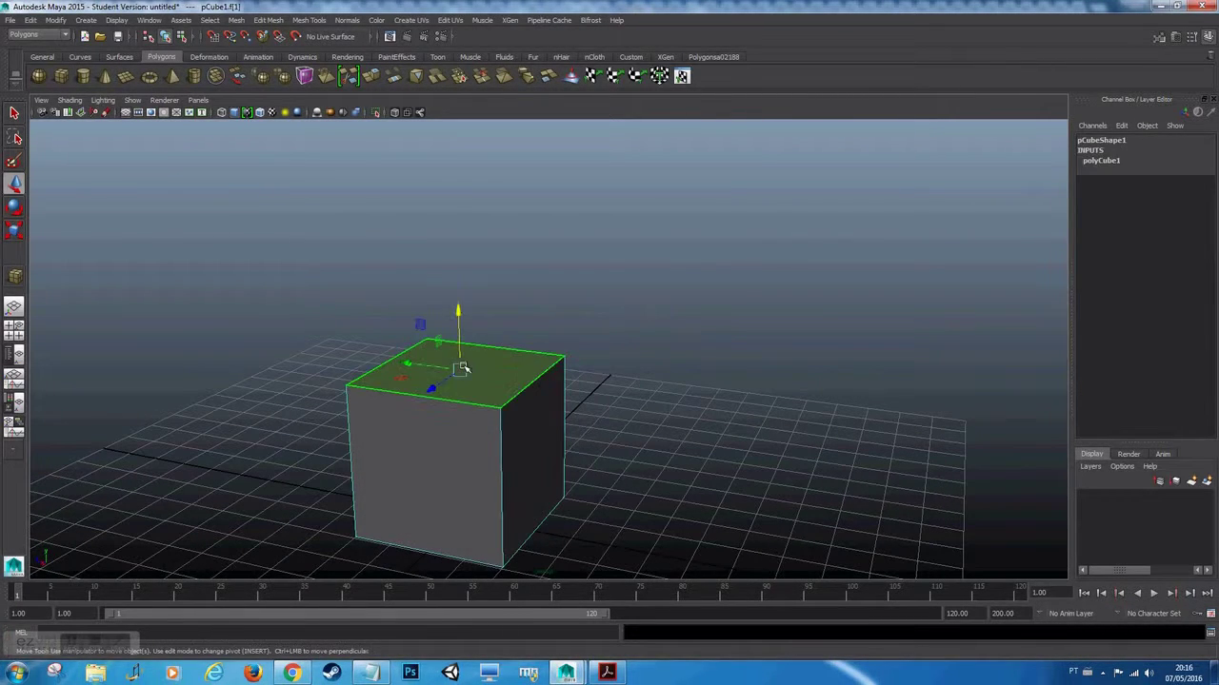
right_click_drag(511, 354, 517, 381, "shift")
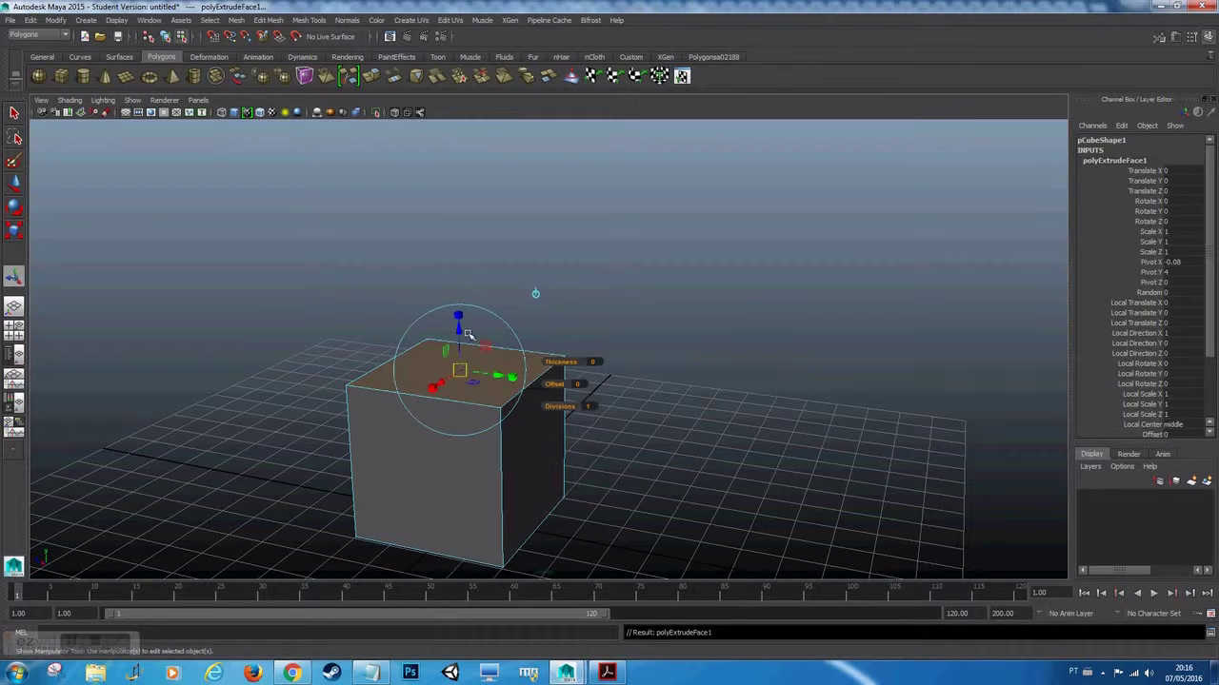
left_click_drag(461, 332, 464, 256)
Shift the extruded top face sideways by about 0.6 and tilt it.
left_click_drag(492, 299, 543, 293)
key("e")
key("w")
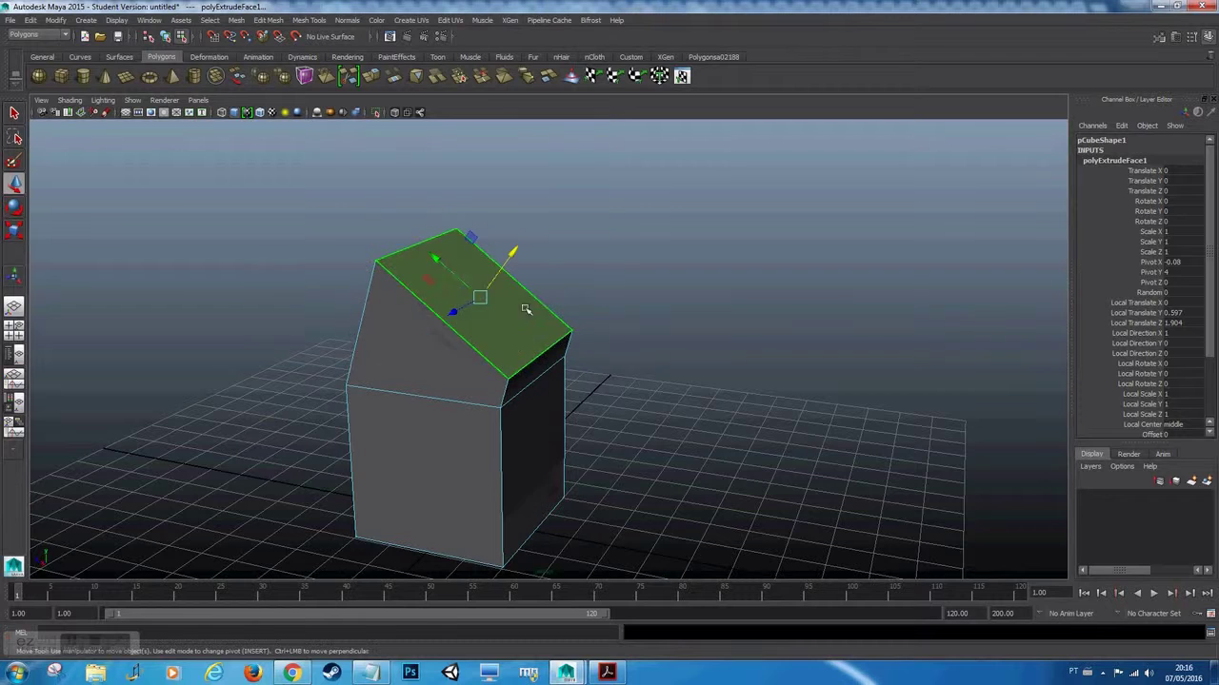
Extrude the tilted top face twice more along its normal, the second time by about 2.5, and scale the end face down.
right_click_drag(534, 322, 534, 348, "shift")
left_click_drag(504, 267, 569, 178)
right_click_drag(589, 265, 591, 292, "shift")
left_click_drag(575, 167, 638, 84)
key("r")
middle_click_drag(672, 240, 496, 409)
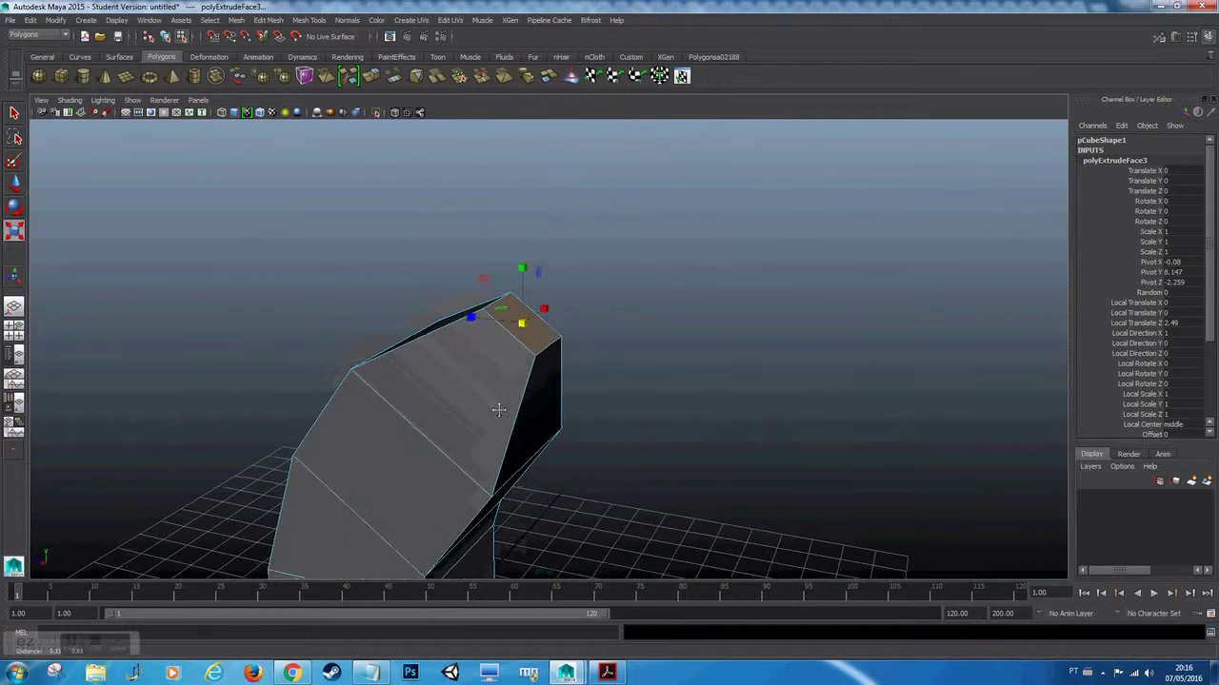
Split the uppermost segment with an edge loop around its ring and scale the new loop outward.
right_click_drag(522, 397, 521, 366)
middle_click_drag(523, 411, 524, 359, "alt")
left_click(527, 339)
right_click_drag(621, 296, 641, 328, "ctrl")
middle_click_drag(443, 424, 567, 245)
Split the lower block with a mid-height edge loop and insert another loop across the second segment above it.
left_click(503, 447)
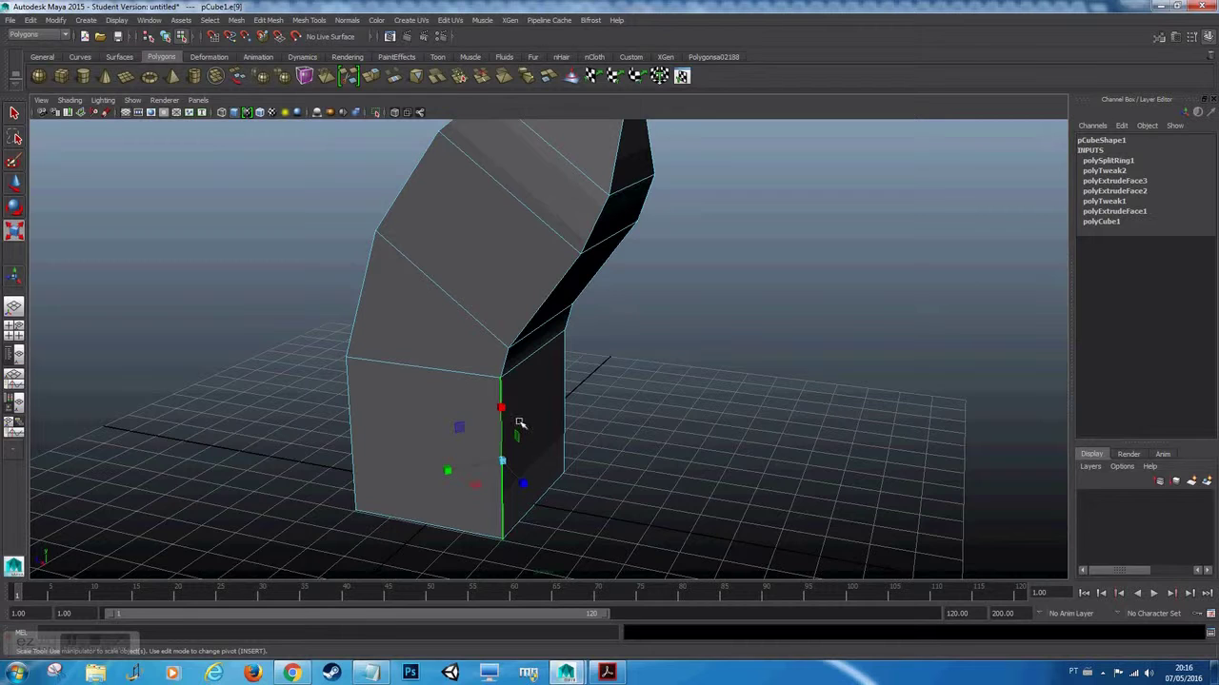
right_click_drag(458, 435, 678, 493, "ctrl")
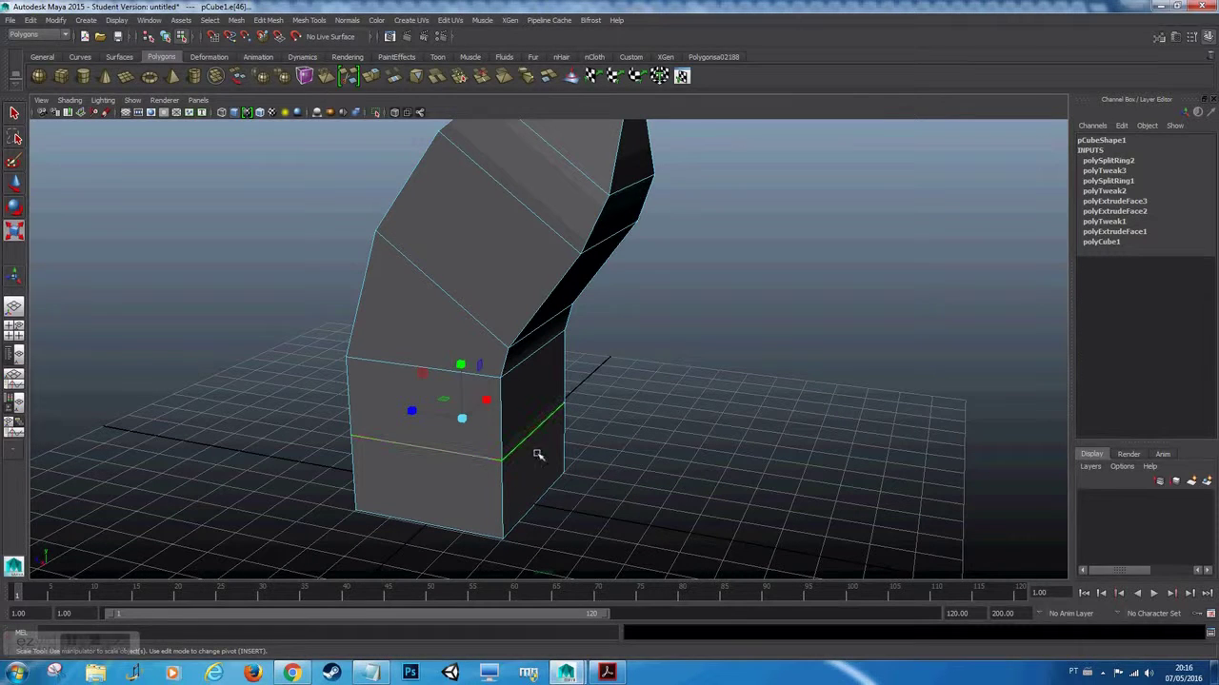
left_click(549, 279)
right_click_drag(564, 272, 577, 348, "shift")
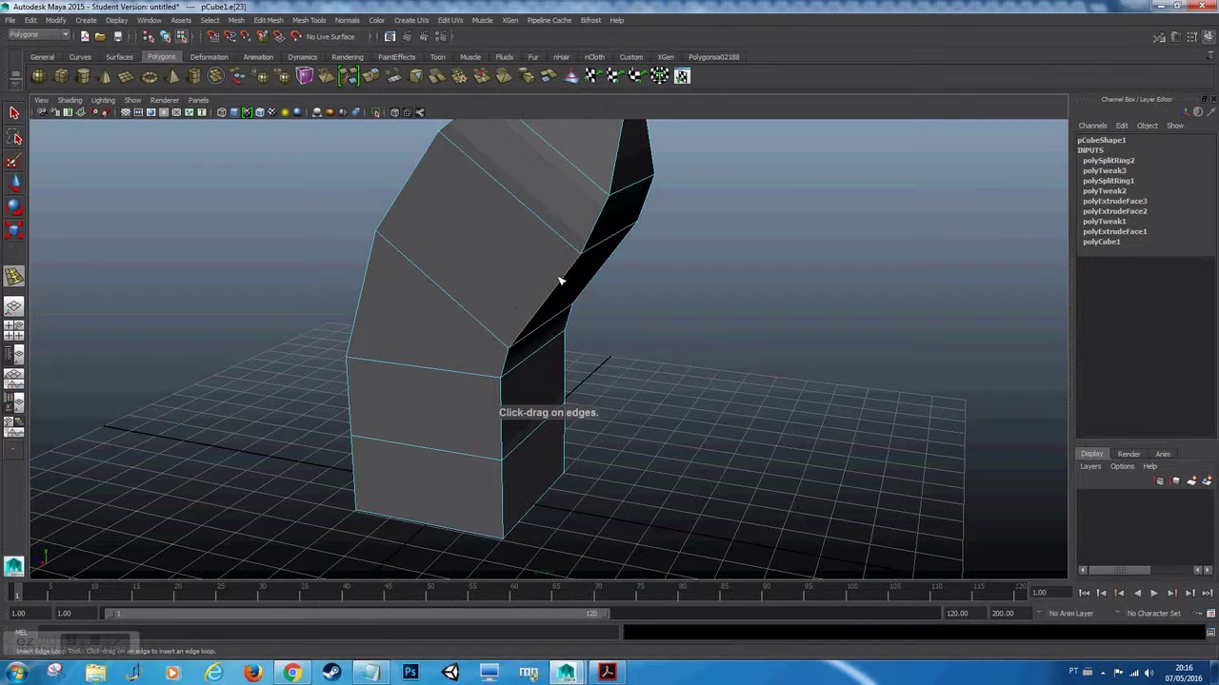
left_click_drag(569, 280, 523, 354)
key("r")
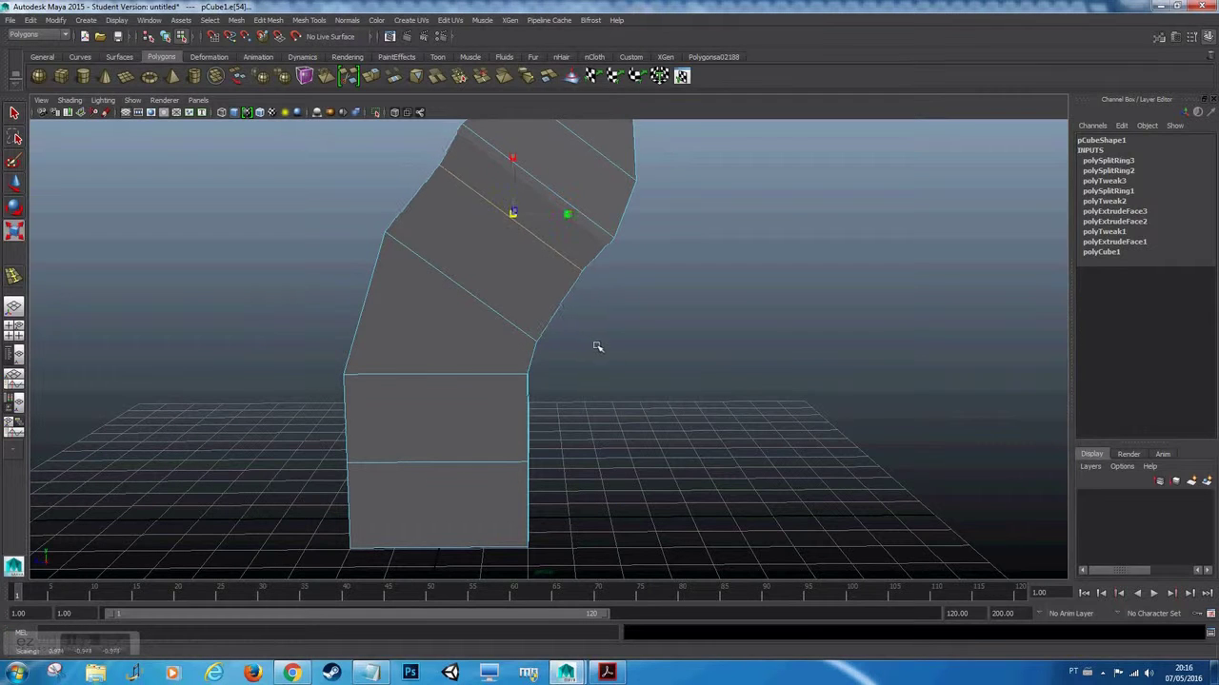
In object mode, move the model to about X -5.2, Y 4.1, Z -6.3 and rotate it to about X -14.5, Y 40, Z -9.4.
key("w")
right_click_drag(505, 269, 404, 439)
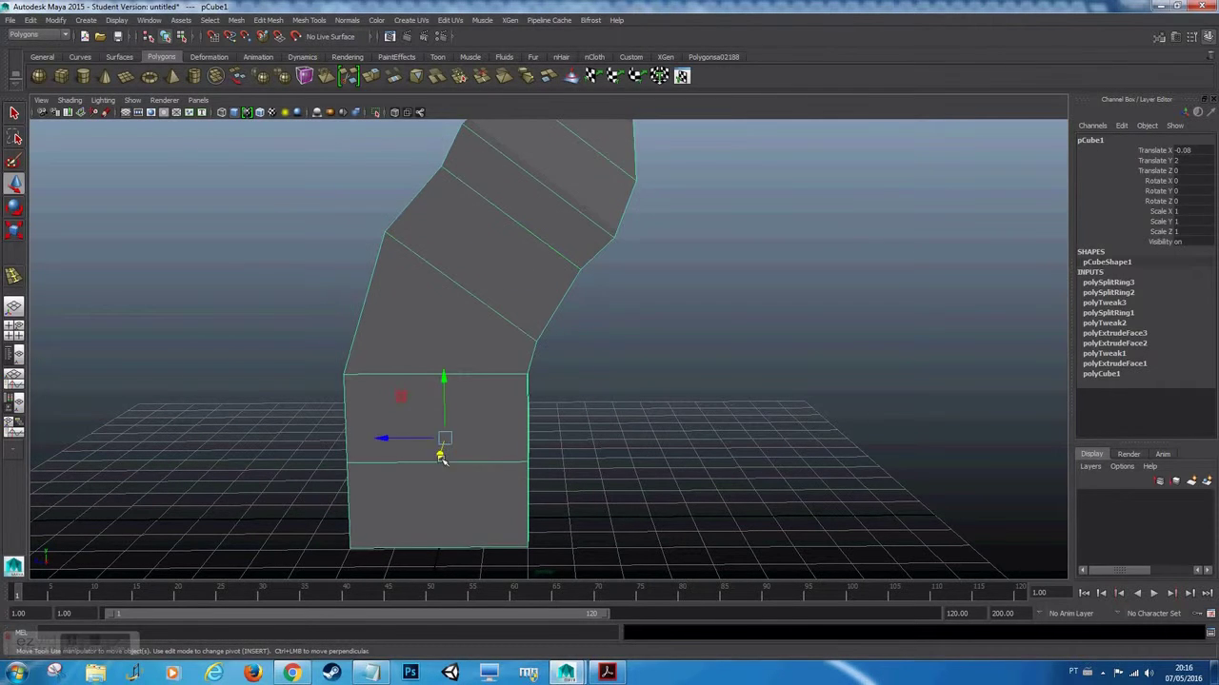
left_click_drag(394, 443, 640, 438)
left_click_drag(717, 459, 675, 318)
key("e")
left_click_drag(655, 273, 715, 222)
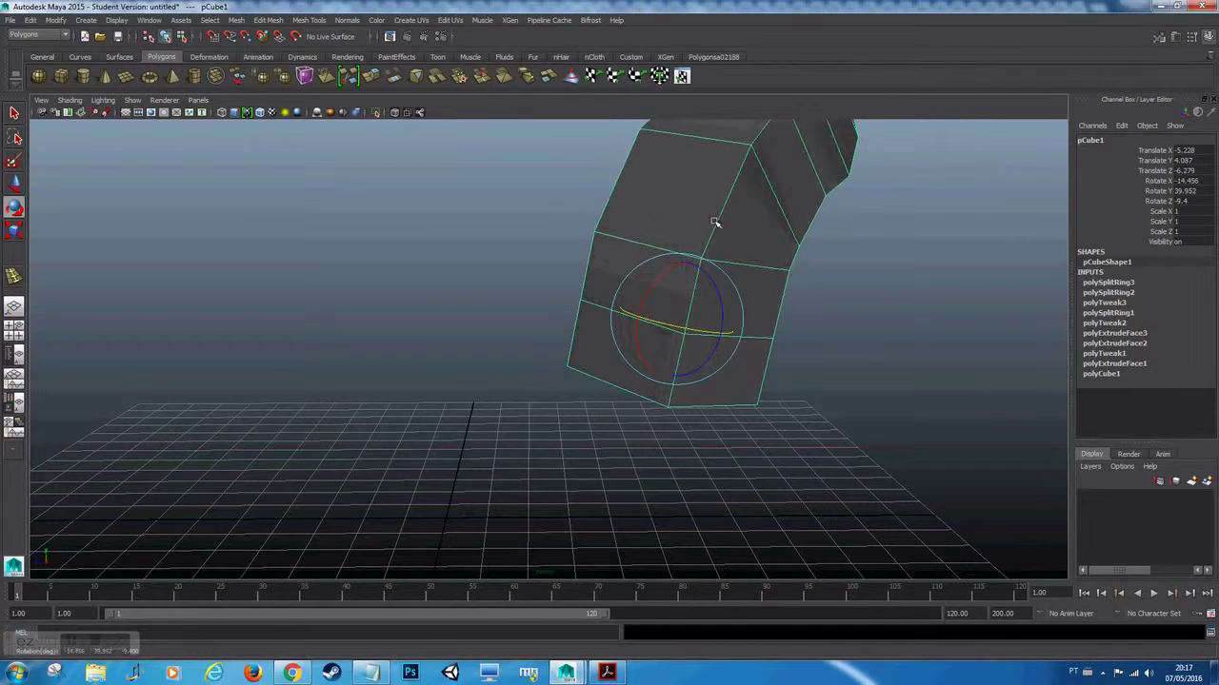
Scale the edge loops around the lower segments, narrowing the loop at the top of the lower block.
middle_click_drag(745, 159, 715, 255, "alt")
right_click_drag(715, 255, 714, 228)
double_click(723, 247)
key("r")
mouse_move(713, 345)
middle_mouse_down()
mouse_move(677, 349)
mouse_move(692, 348)
middle_mouse_up()
double_click(694, 344)
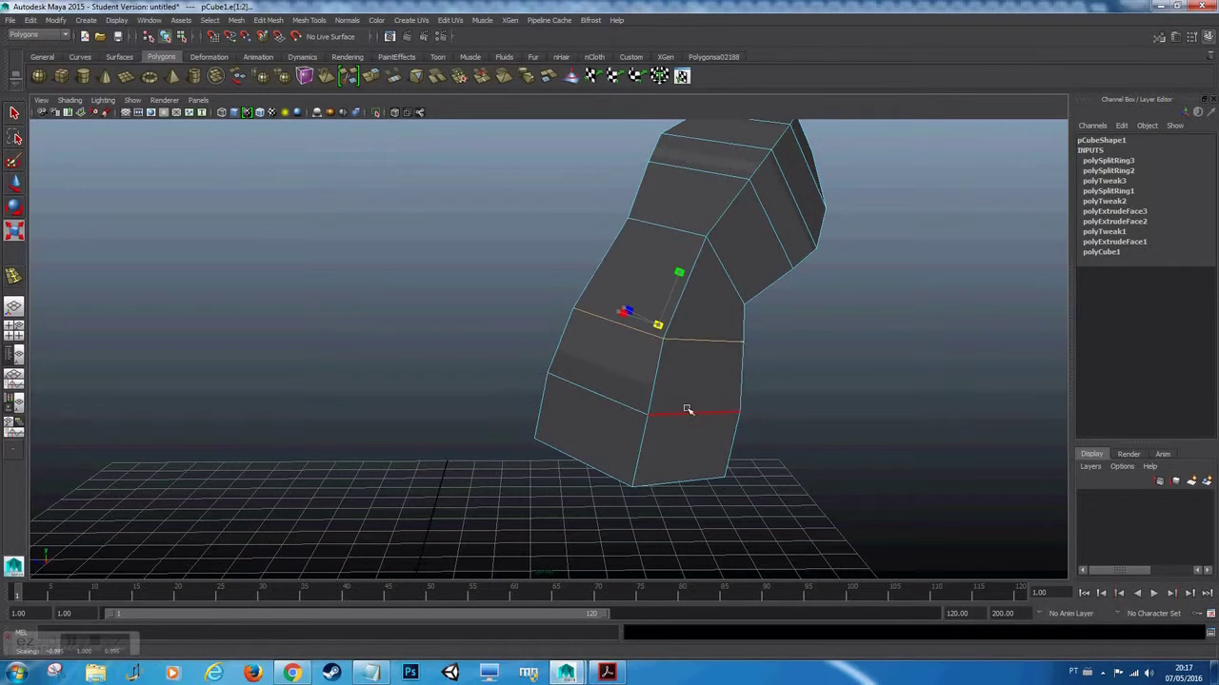
left_click_drag(675, 409, 713, 327, "alt")
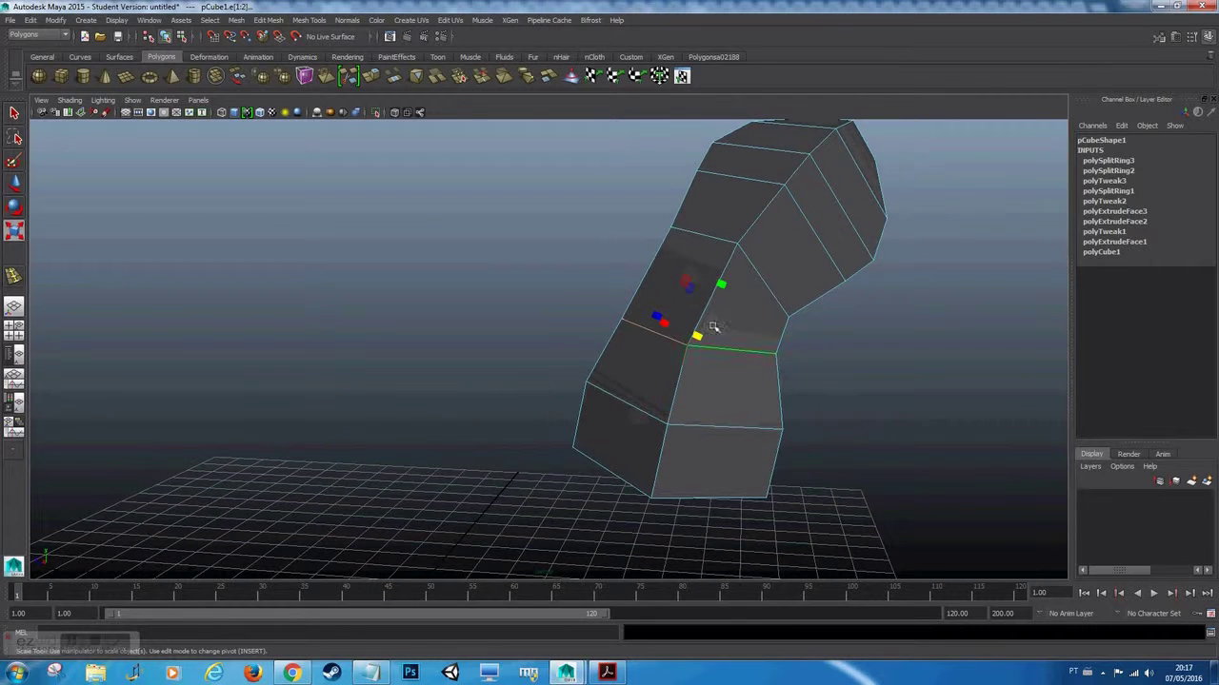
Extrude a side face of the segment above the lower block outward into a long arm.
right_click_drag(714, 248, 713, 278)
left_click(681, 281)
right_click_drag(657, 323, 634, 354, "shift")
left_click_drag(647, 264, 472, 198)
left_click_drag(563, 283, 657, 272, "alt")
Split the extruded arm crosswise with an edge loop about halfway along its length.
left_click(666, 246)
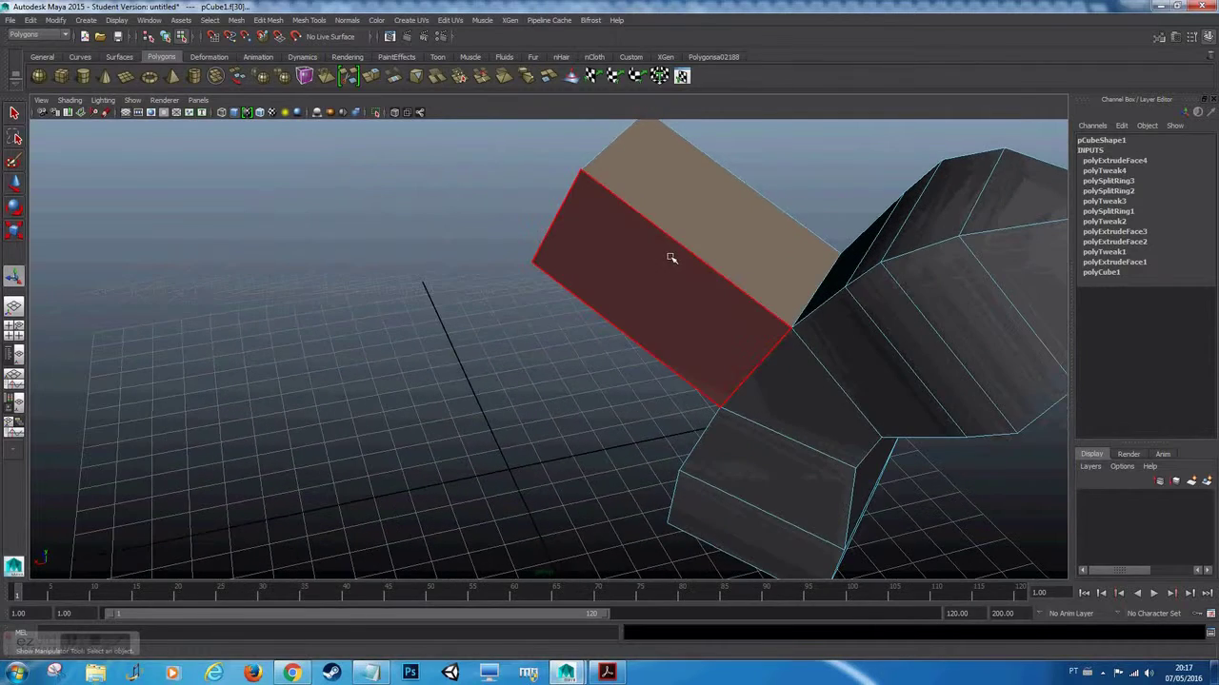
key("F10")
left_click(675, 239)
right_click_drag(544, 315, 577, 341, "shift")
left_click_drag(577, 340, 671, 271, "alt")
Extrude the upper and lower faces of the arm's outer half by about 4.5 to form a crossbar.
right_click_drag(674, 195, 674, 225)
left_click(674, 192)
left_click_drag(669, 320, 612, 223, "alt")
mouse_move(612, 223)
right_mouse_down("shift")
mouse_move(603, 239)
mouse_move(616, 237)
right_mouse_up("shift")
left_click_drag(616, 237, 544, 403, "alt")
key("r")
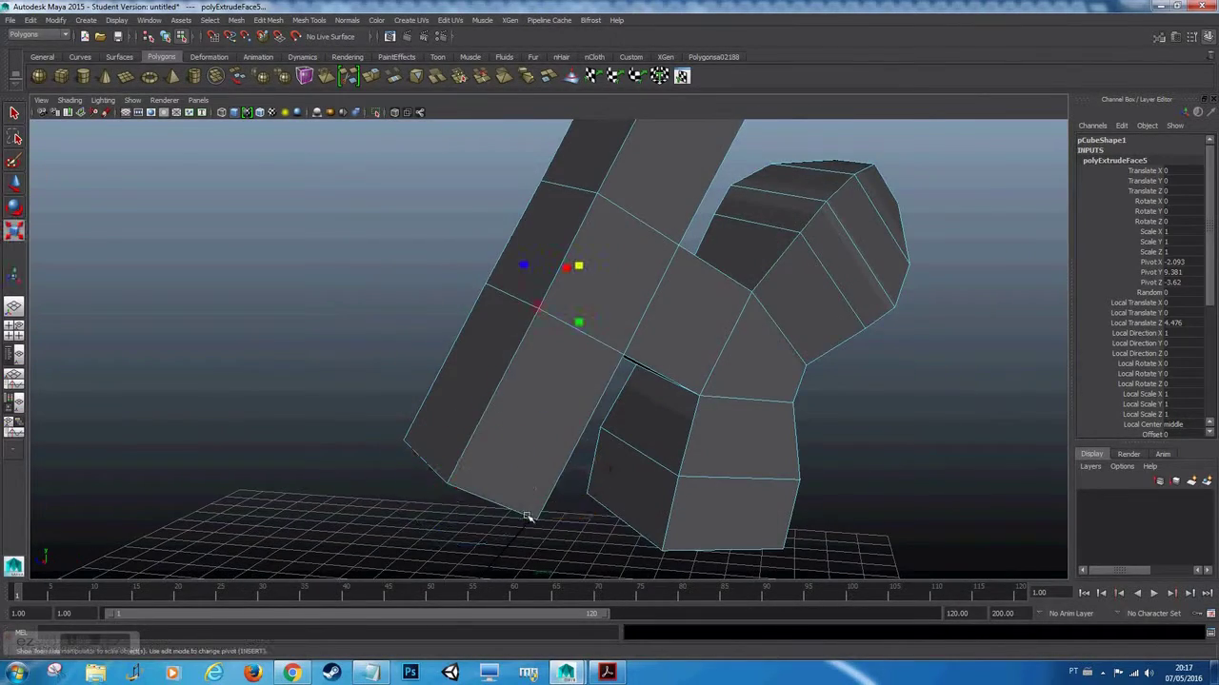
Return the model to object mode and center its pivot.
key("w")
right_click_drag(614, 250, 619, 297)
left_click_drag(619, 297, 575, 305, "alt")
scroll(575, 304, "up", 5)
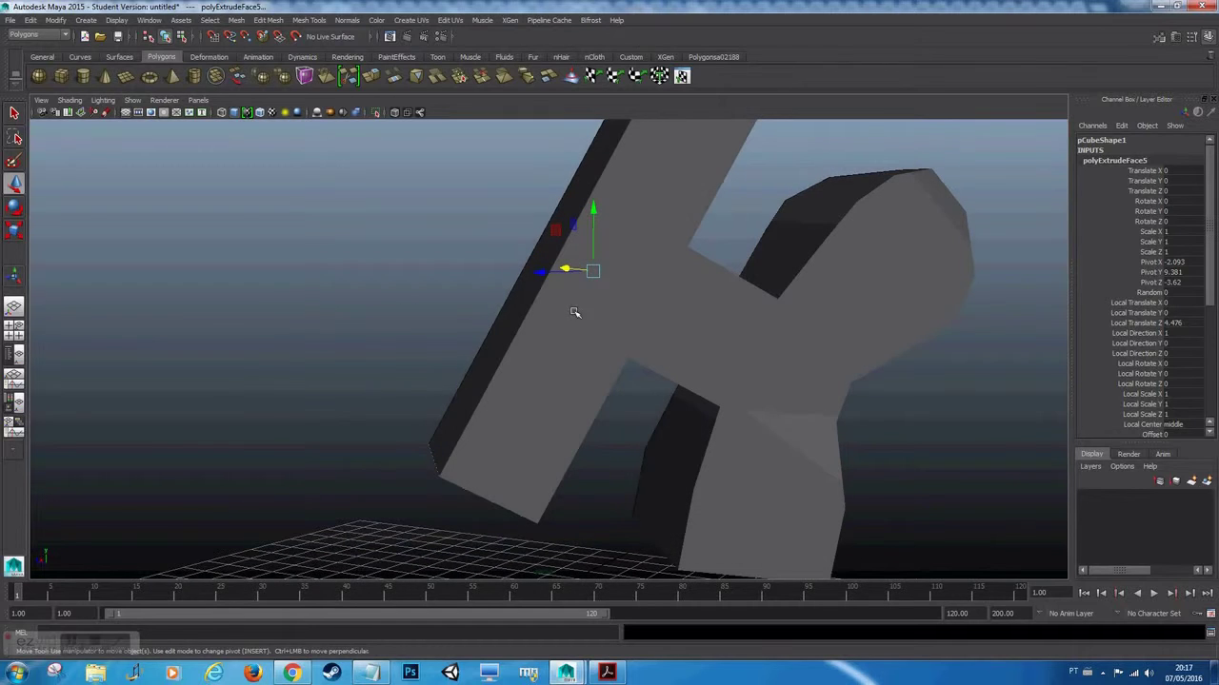
left_click(666, 284)
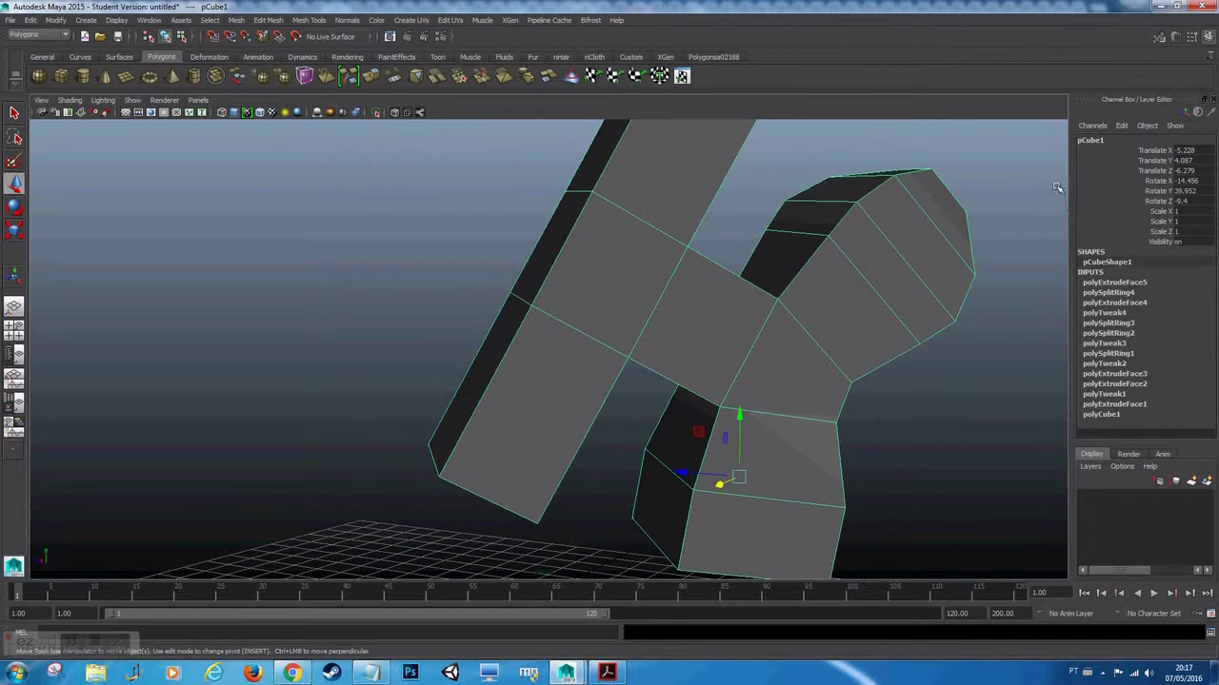
scroll(609, 444, "down", 3)
left_click_drag(609, 444, 627, 398, "alt")
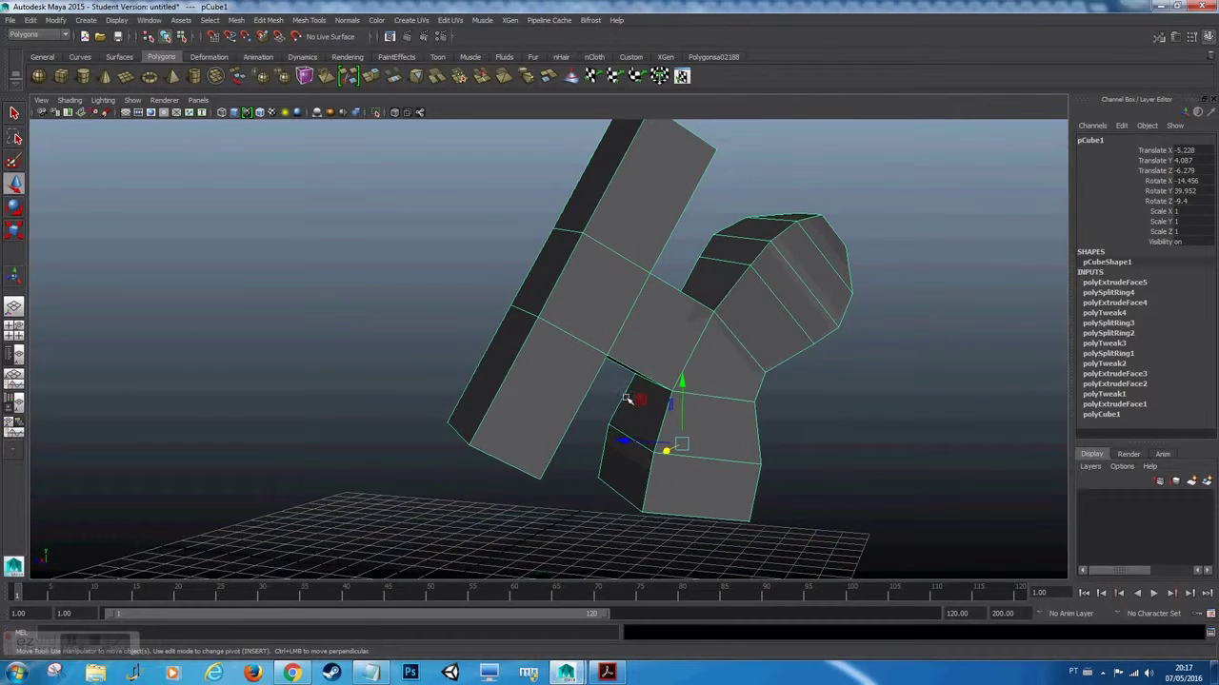
key("space")
left_click_drag(459, 355, 500, 473)
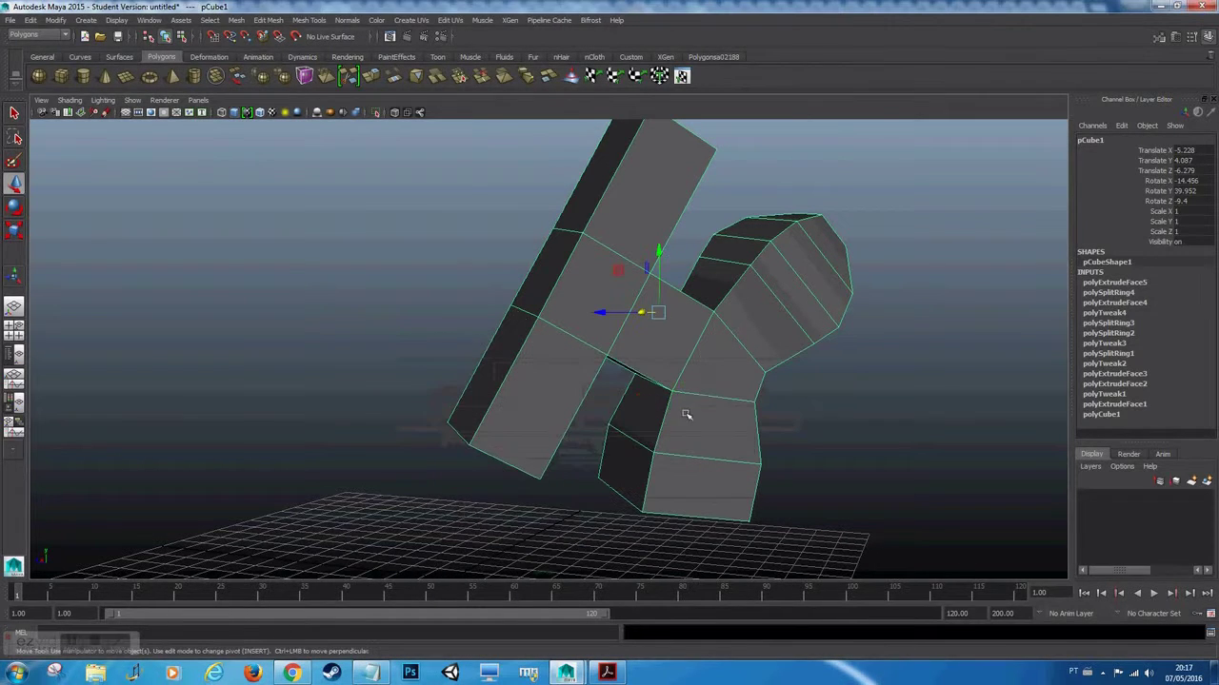
Review the model's translate and rotate values in its transform attributes.
left_click(1198, 191)
left_click(1190, 201)
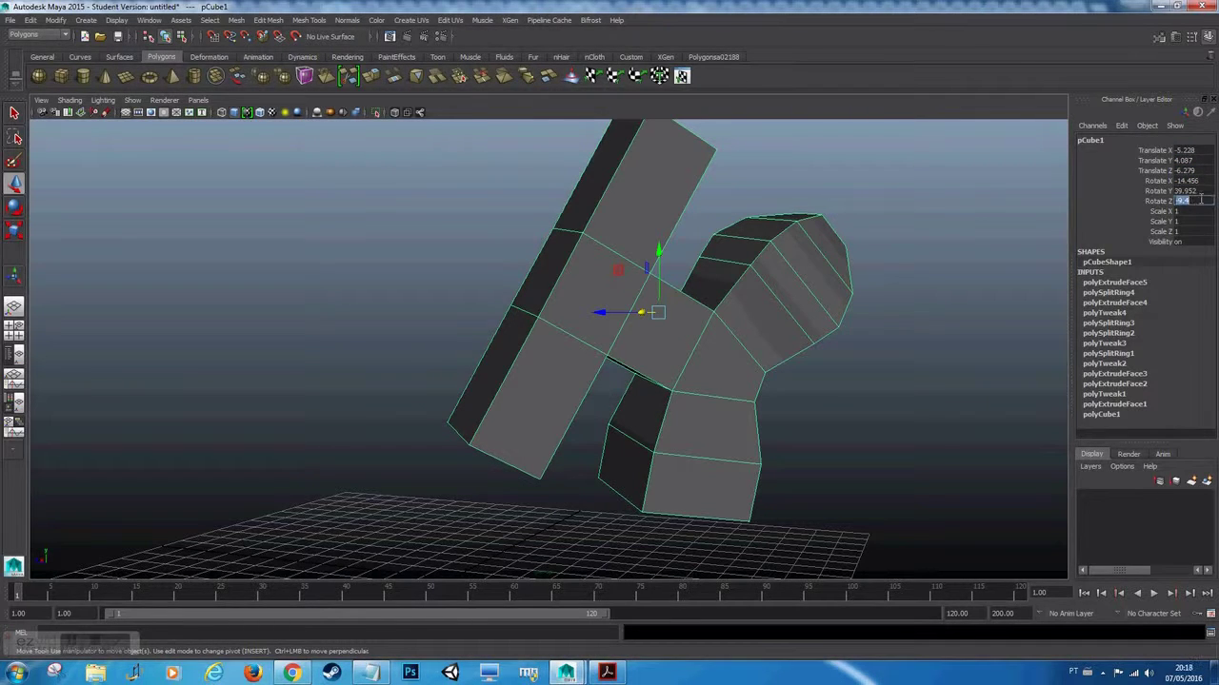
left_click(1202, 150)
left_click(1203, 160)
left_click(1205, 192)
left_click(1202, 181)
left_click(914, 295)
left_click(791, 302)
left_click_drag(715, 320, 664, 451, "alt")
key("e")
key("w")
left_click(843, 409)
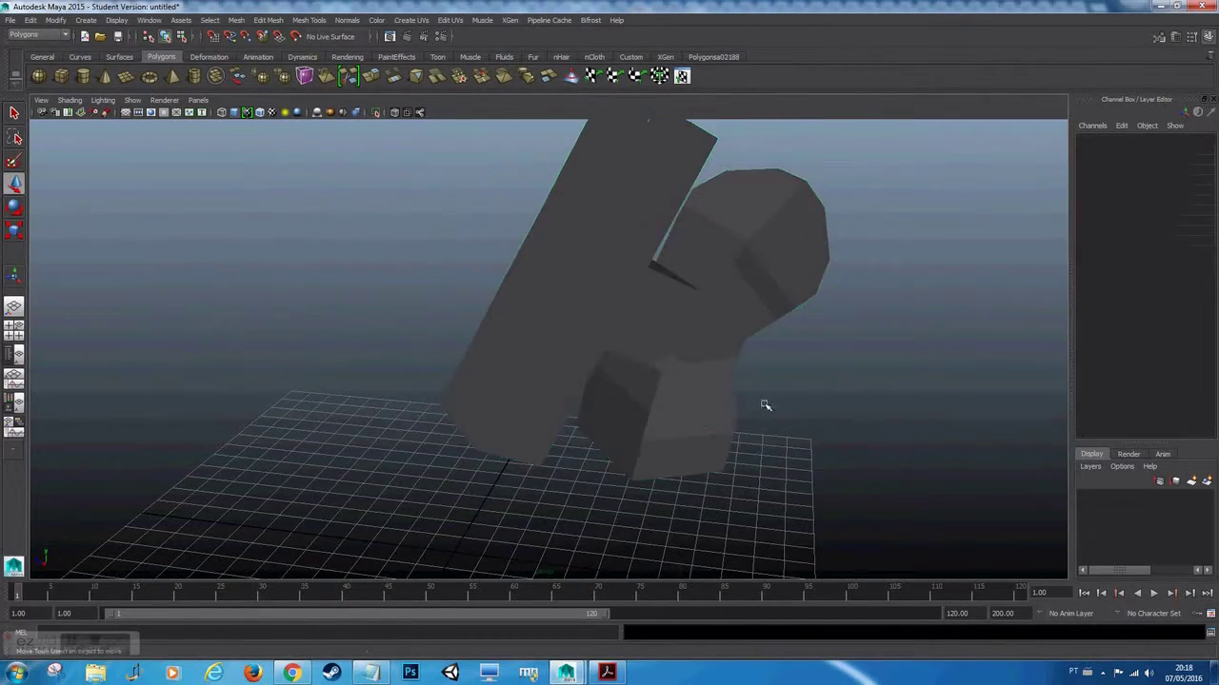
left_click_drag(764, 406, 675, 348, "alt")
Select the model and set all its translate and rotate values to 0.
left_click(675, 348)
left_click_drag(1195, 152, 1195, 201)
type("0")
key("Return")
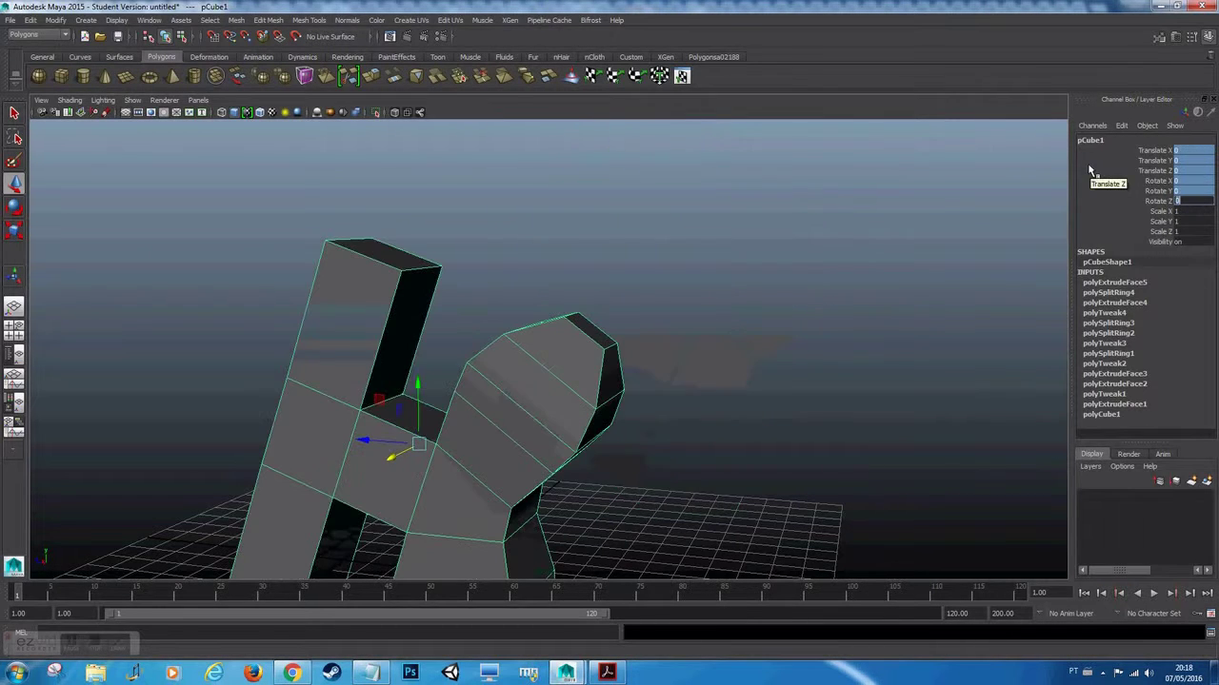
left_click(743, 315)
left_click_drag(717, 335, 751, 332, "alt")
Undo the zeroing of the model's translate and rotate values.
key("ctrl+z")
key("ctrl+z")
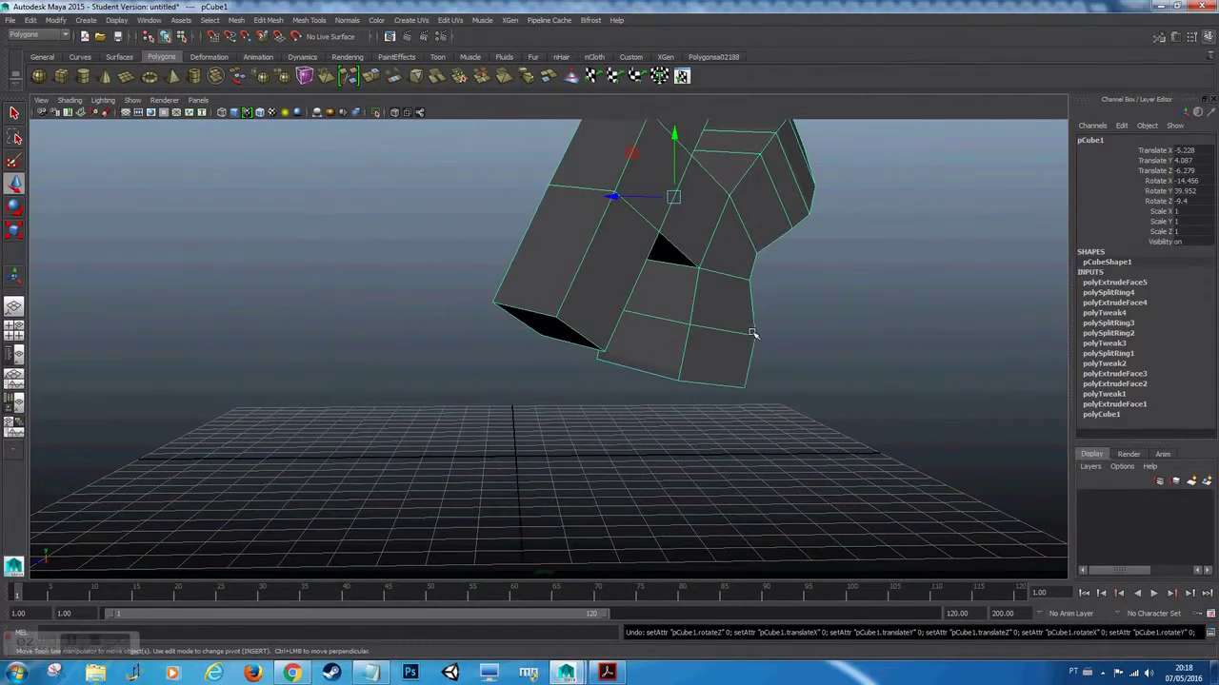
left_click_drag(842, 288, 753, 422, "alt")
left_click(856, 384)
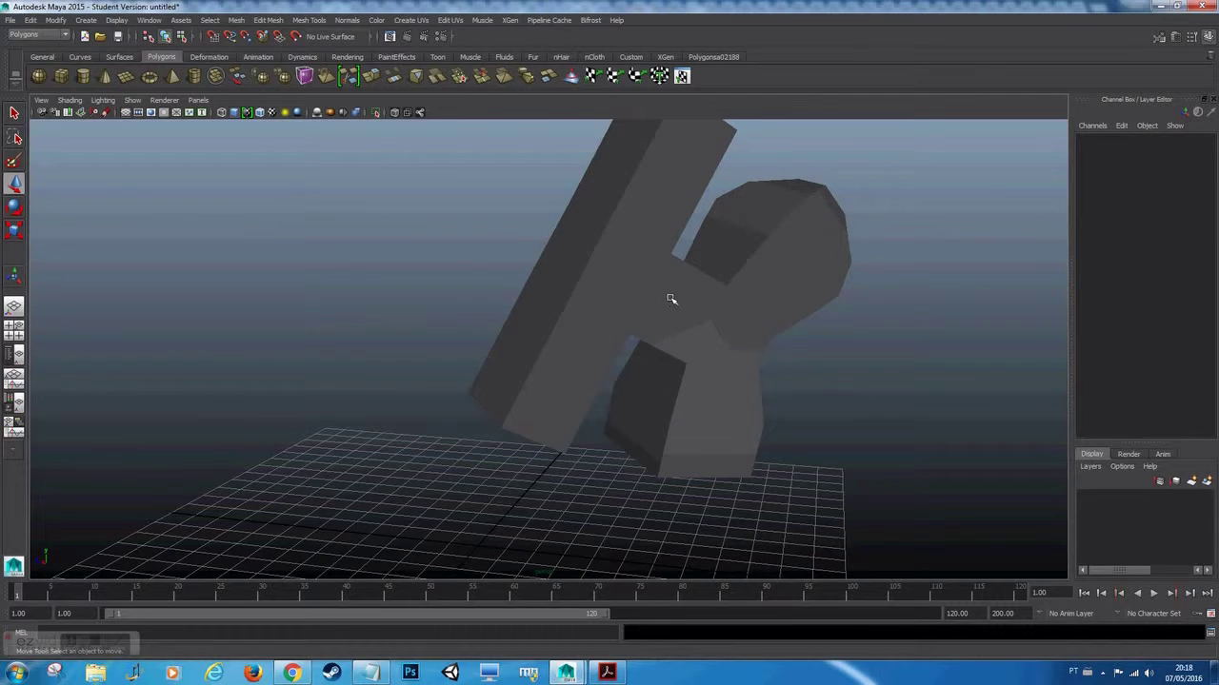
Select the model and freeze its transformations at its present position and orientation.
left_click(671, 299)
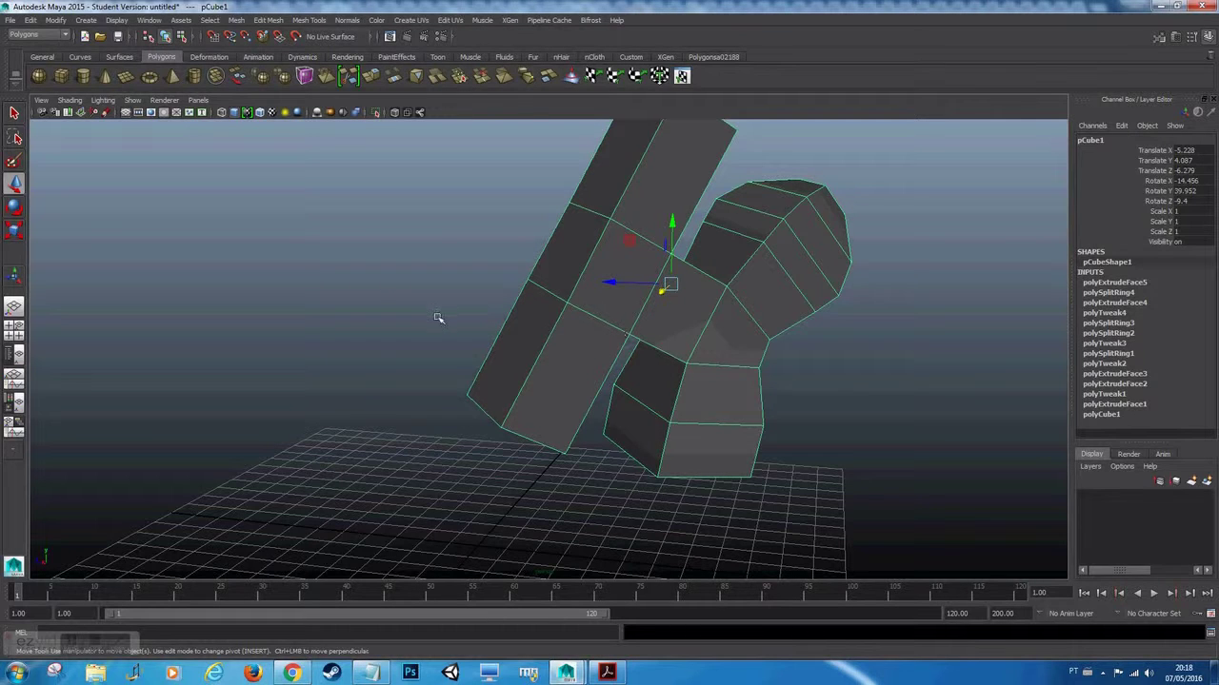
left_click(55, 20)
key("Escape")
key("space")
left_click(357, 313)
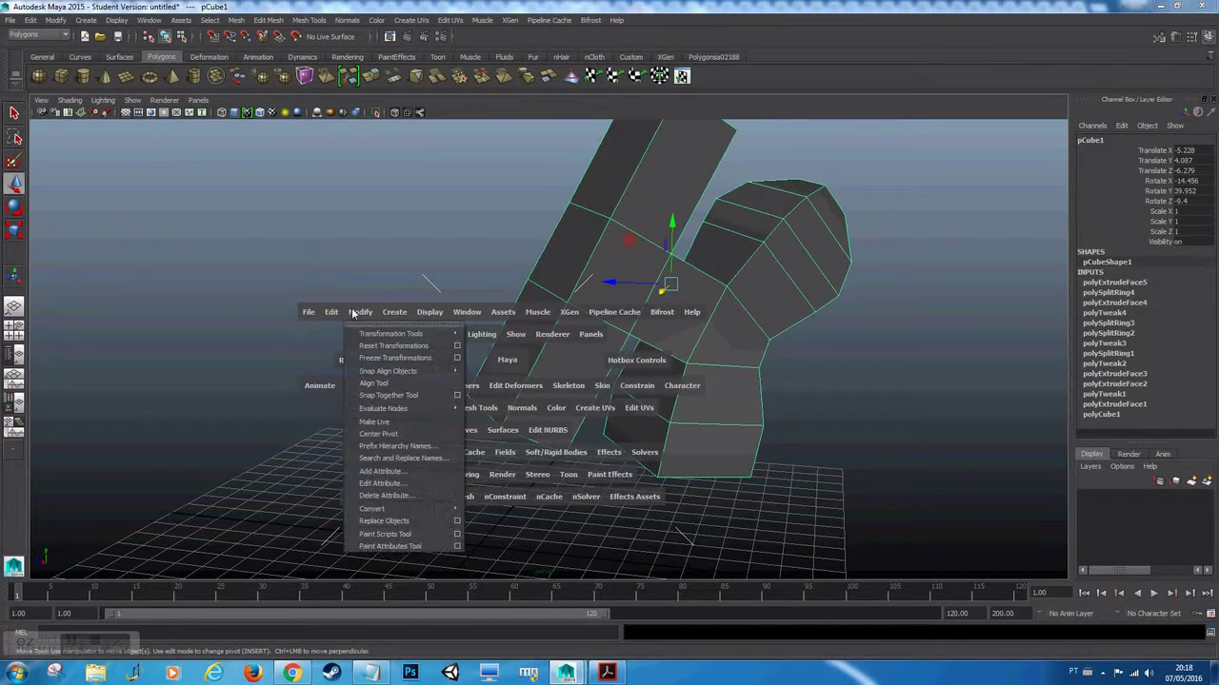
left_click(424, 359)
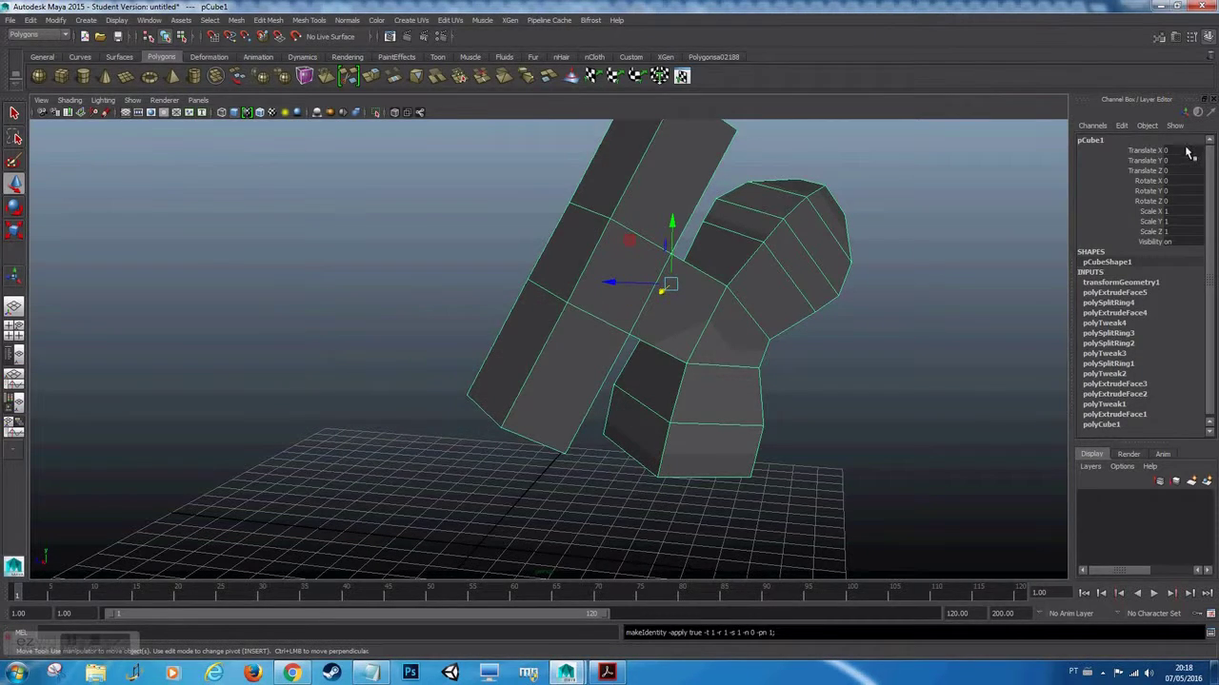
Move the frozen model to about X 7.9, Y -2.9, Z 6.5 and rotate it freely.
left_click(767, 305)
left_click_drag(753, 399, 726, 421, "alt")
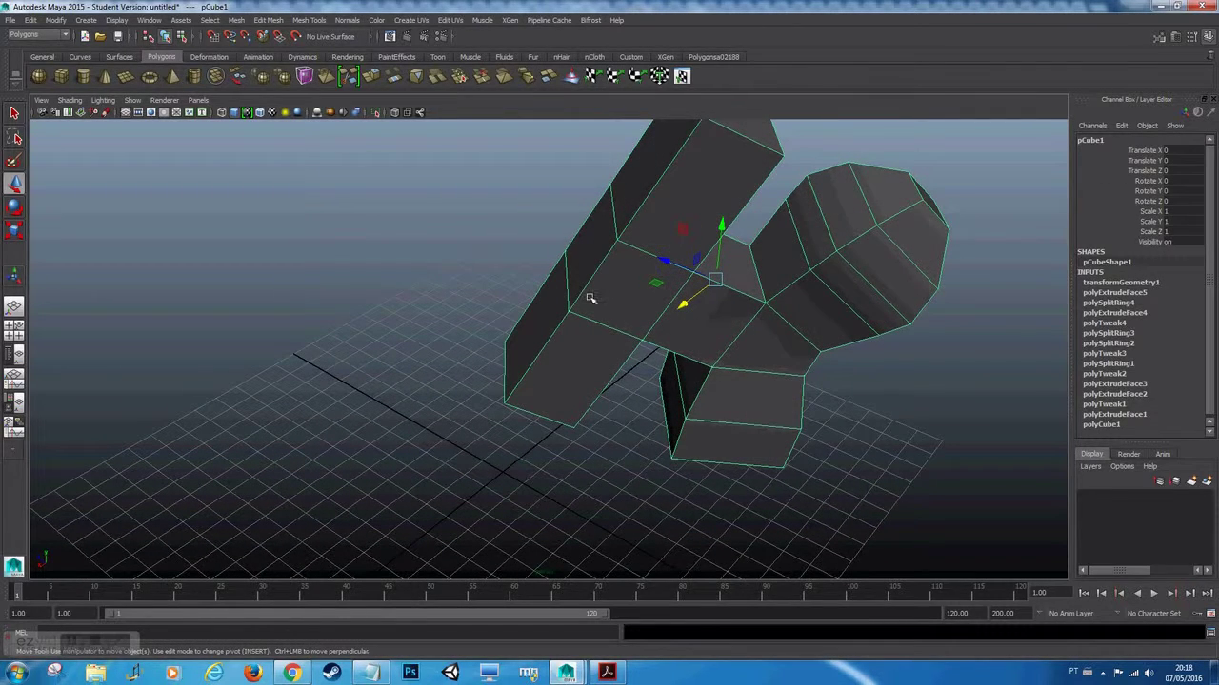
left_click_drag(713, 305, 463, 394)
key("e")
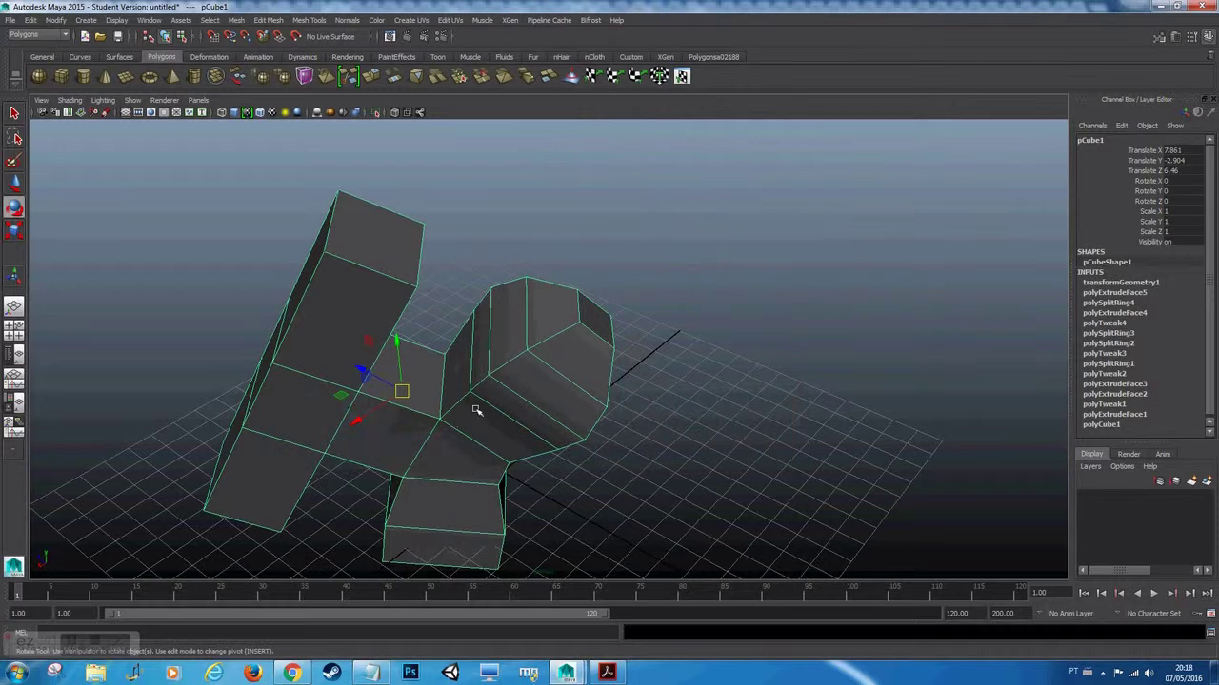
left_click_drag(386, 410, 478, 288)
Reset the model to its frozen placement by setting all translate and rotate values to 0.
left_click(798, 316)
left_click(479, 289)
left_click_drag(1182, 150, 1185, 203)
type("0")
key("Return")
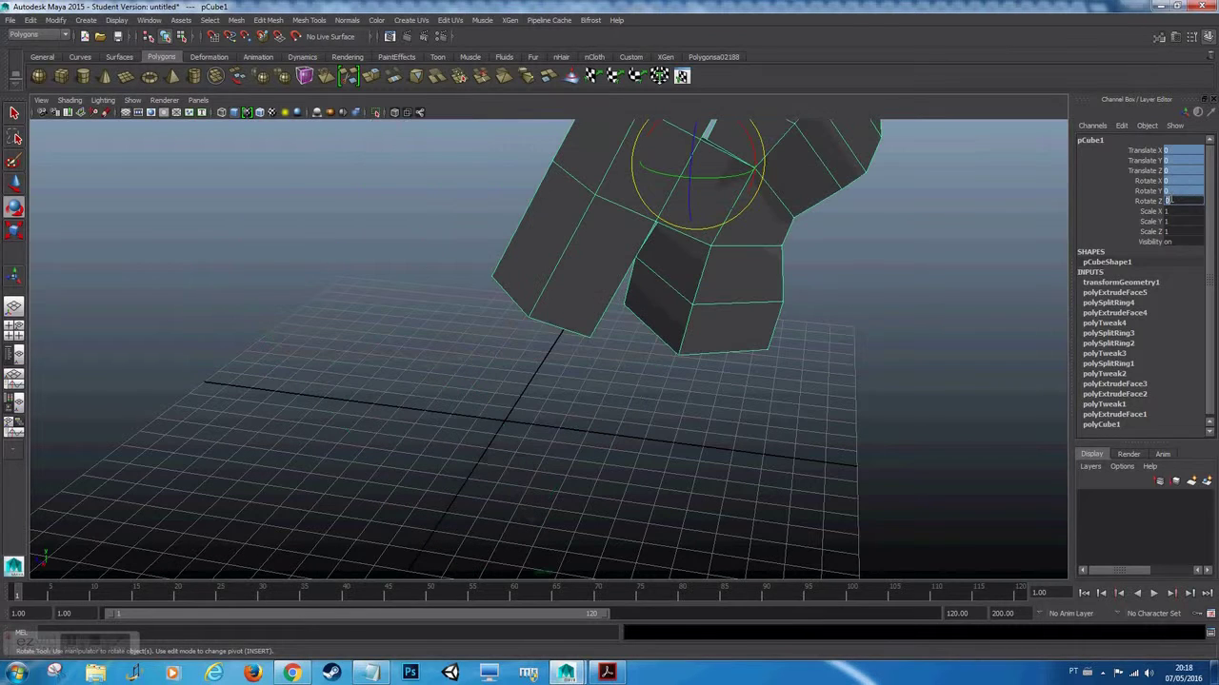
left_click(917, 269)
left_click_drag(917, 269, 737, 402, "alt")
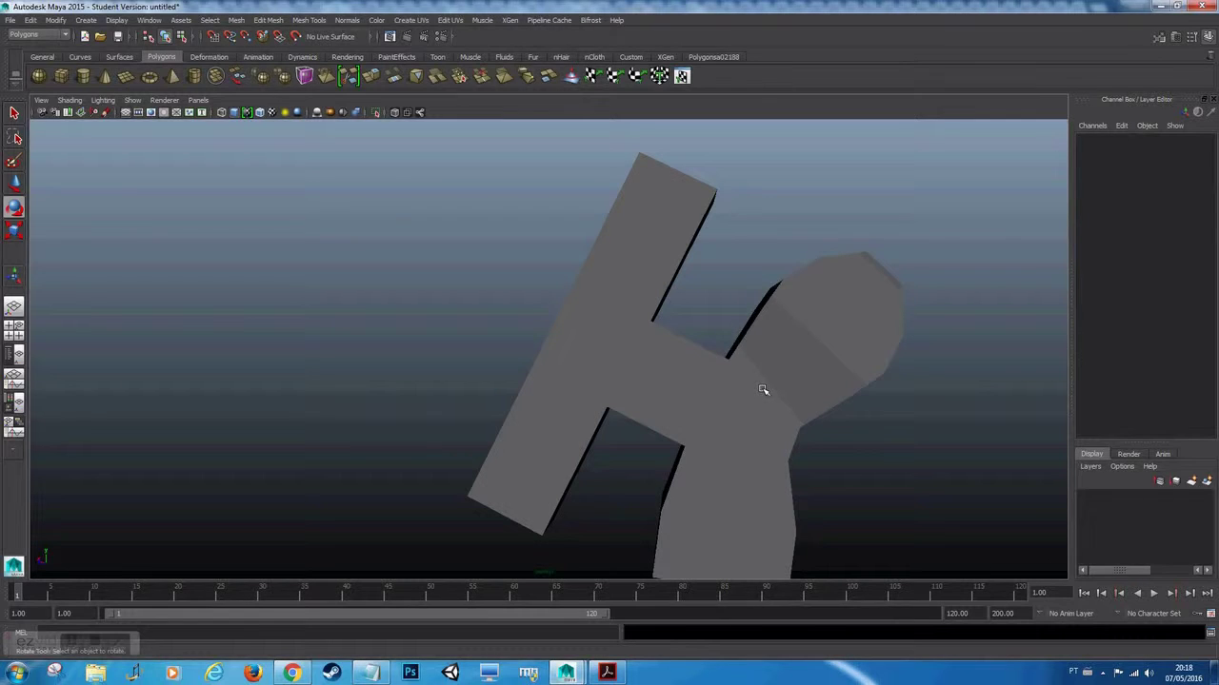
left_click_drag(593, 362, 504, 321, "alt")
scroll(499, 323, "up", 4)
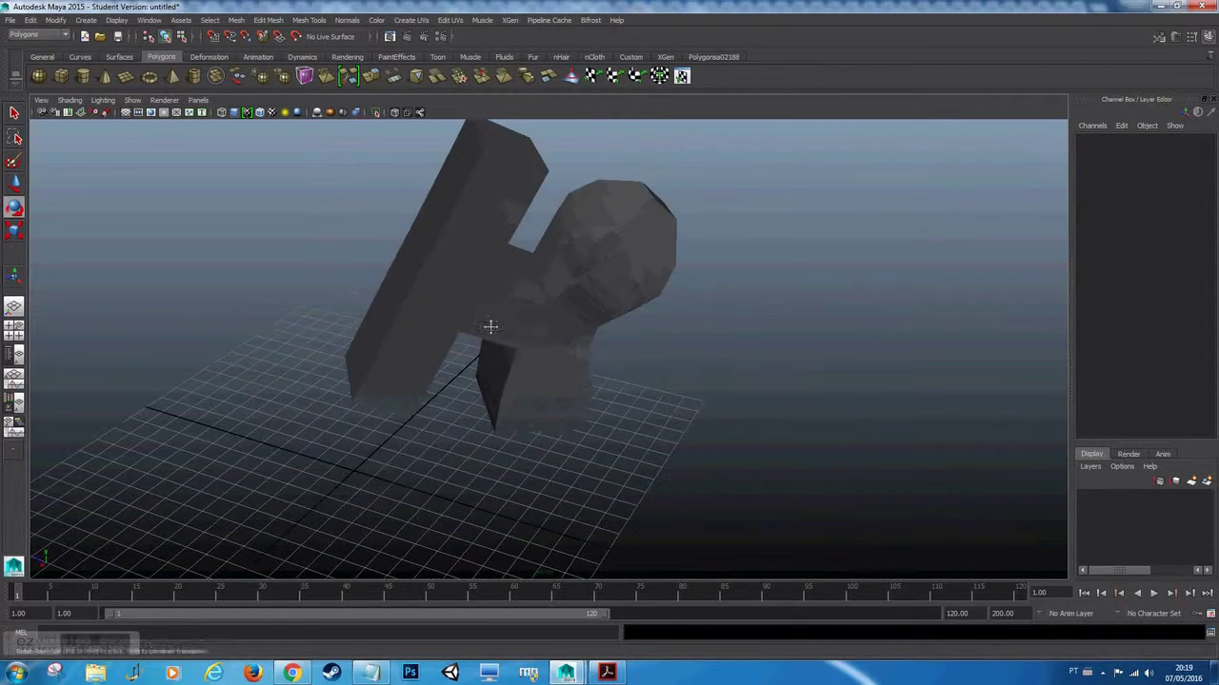
middle_click_drag(489, 329, 524, 329, "alt")
left_click_drag(595, 333, 591, 337, "alt")
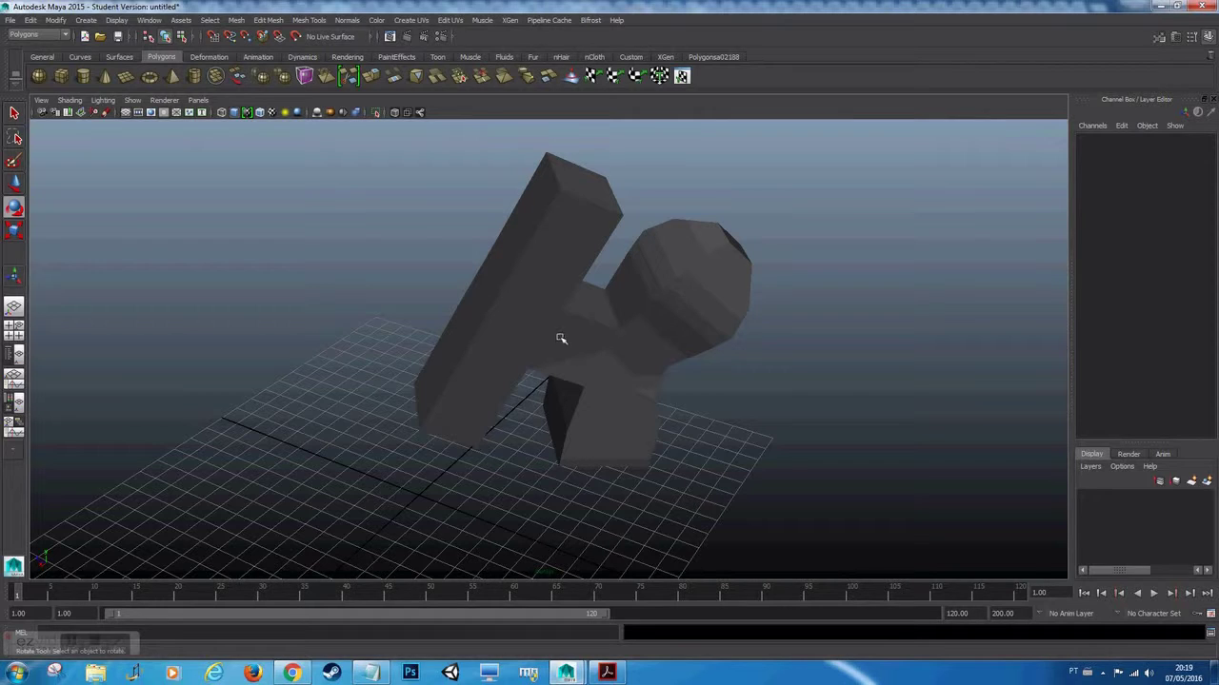
Select the model and set the Local Translate Z of its latest face extrusion, polyExtrudeFace5, to 3.576.
left_click(614, 341)
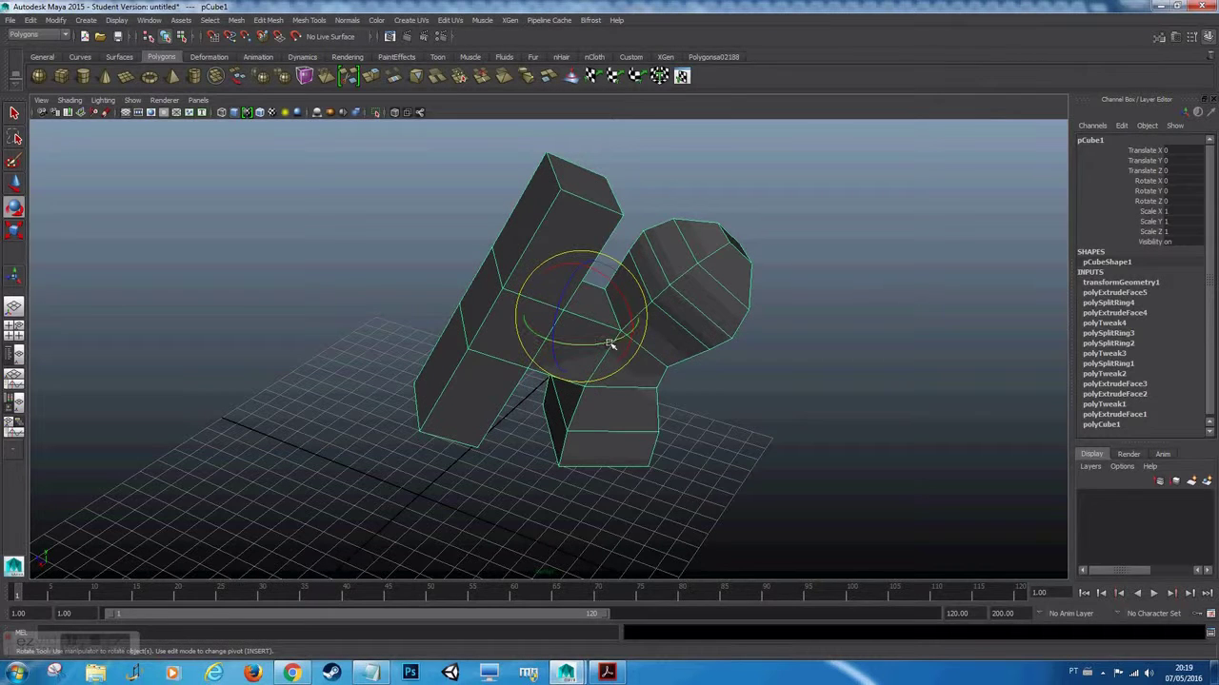
left_click_drag(748, 389, 741, 377, "alt")
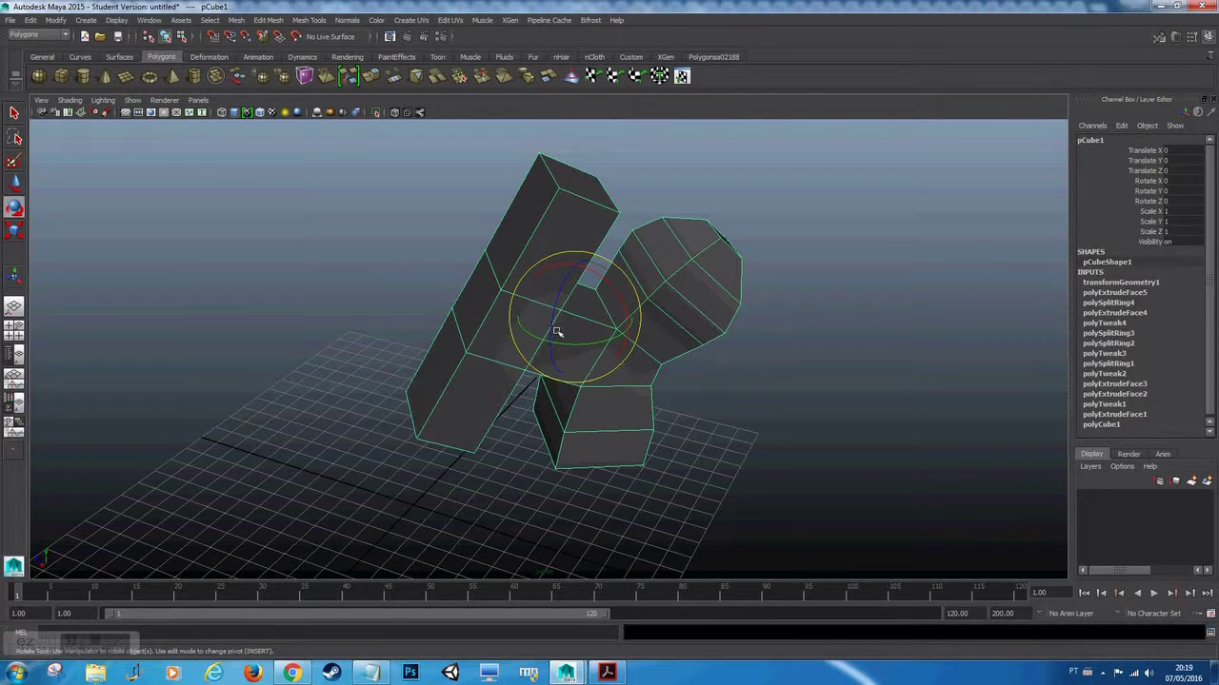
scroll(1134, 305, "down", 1)
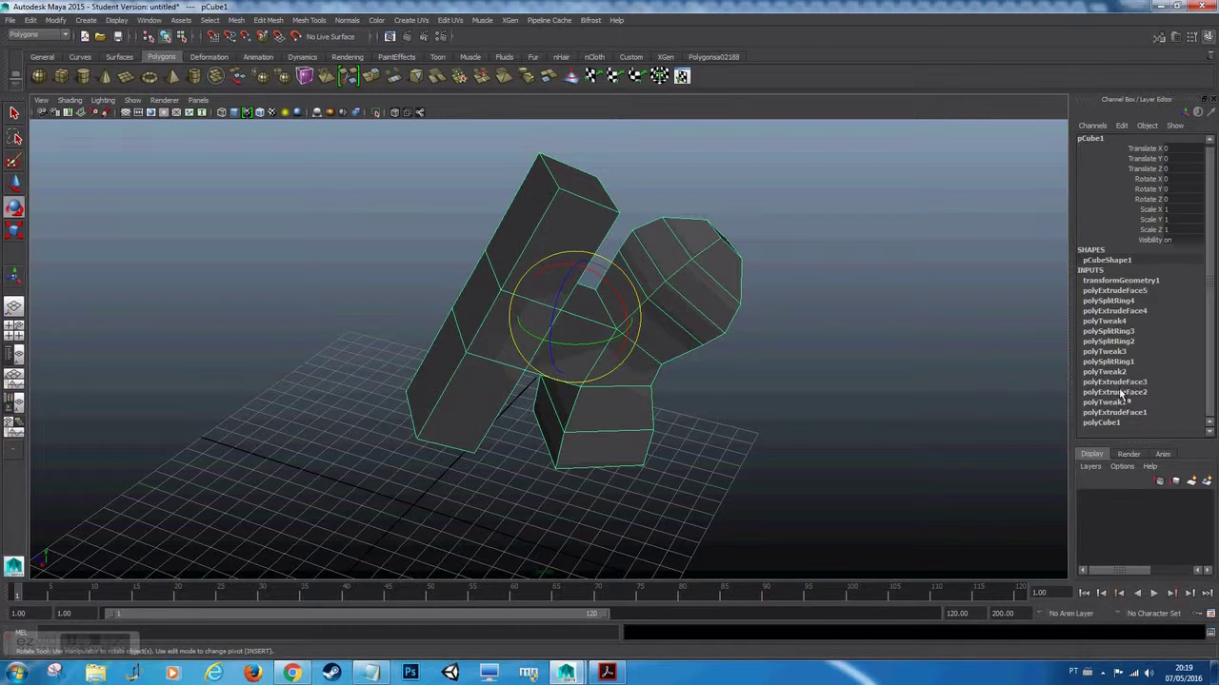
left_click(1132, 291)
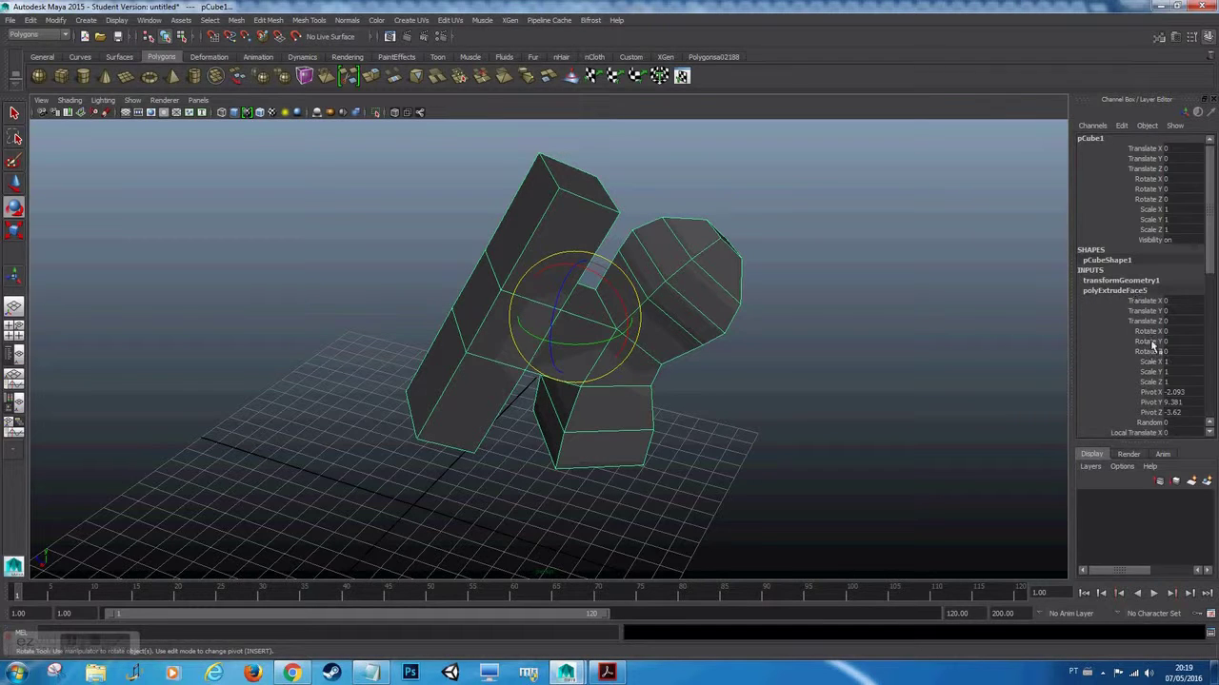
scroll(1156, 350, "down", 5)
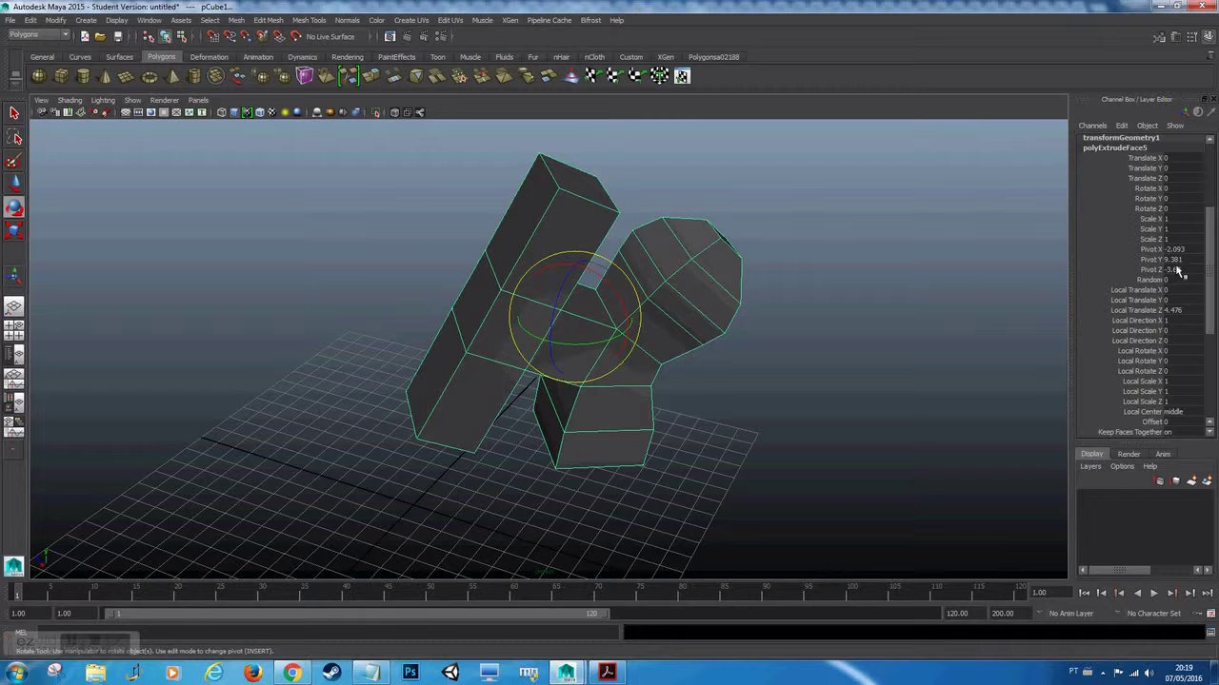
left_click(1138, 310)
middle_click_drag(952, 328, 895, 325)
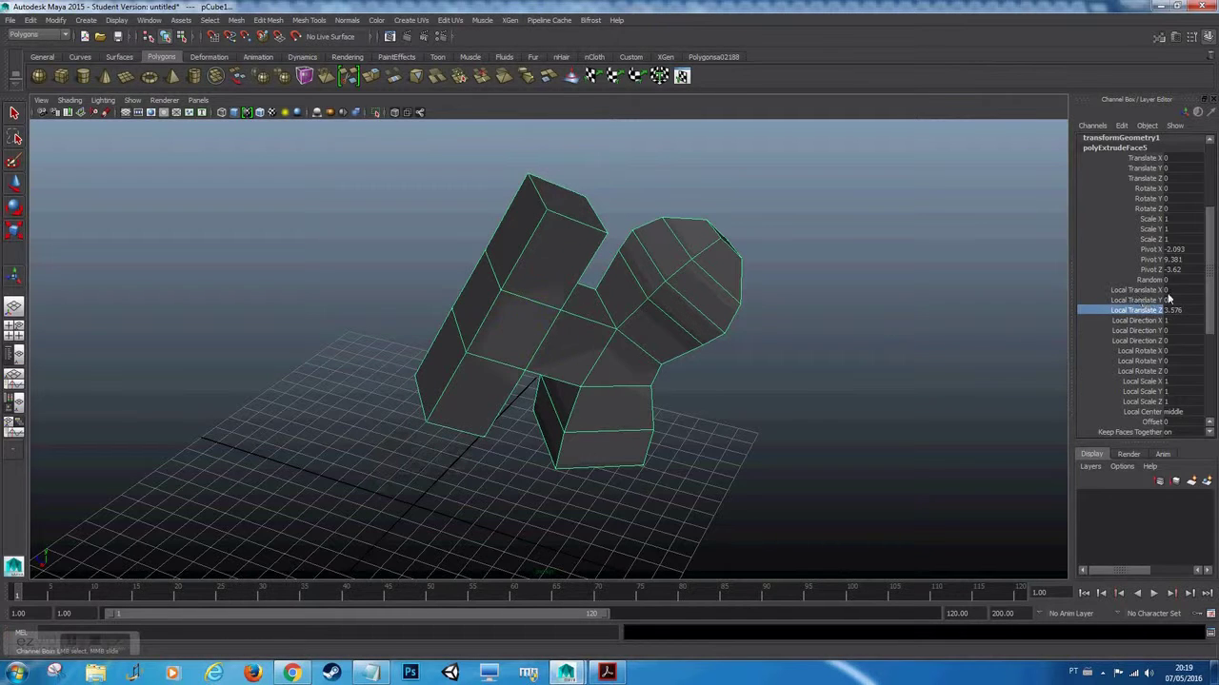
Activate the Move tool for the model and delete the construction history of all objects in the scene.
key("w")
scroll(1127, 286, "up", 1)
left_click(1106, 165)
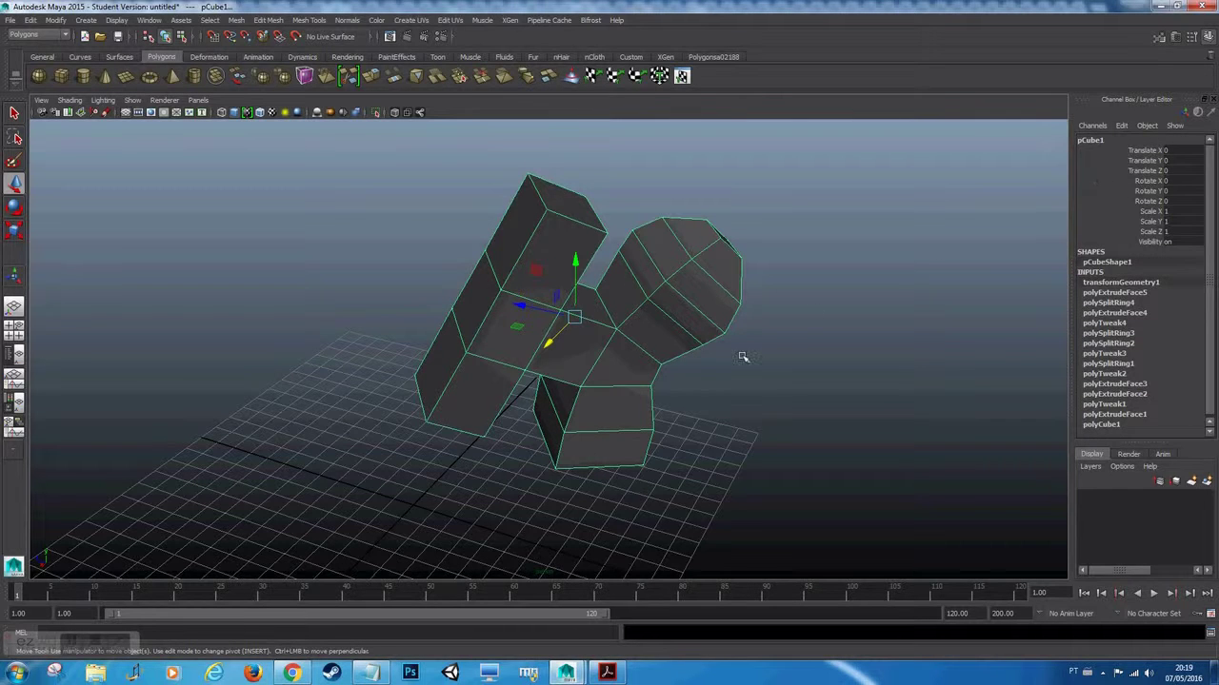
left_click_drag(776, 373, 740, 340, "alt")
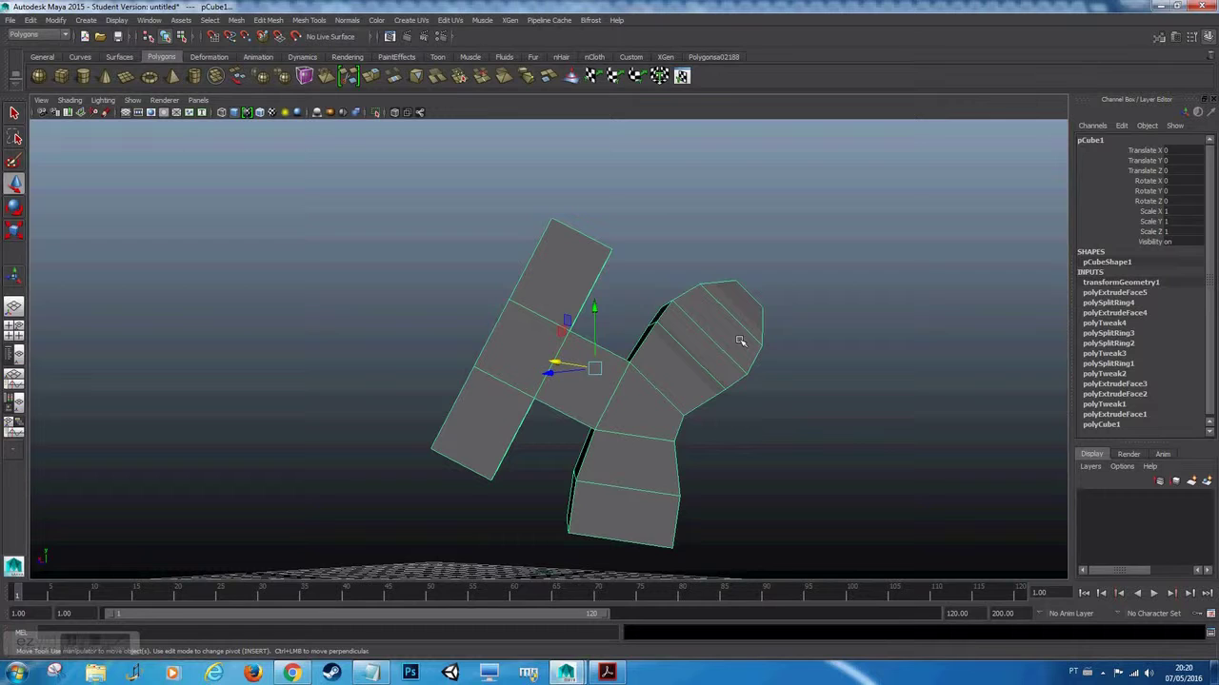
left_click_drag(714, 358, 696, 372, "alt")
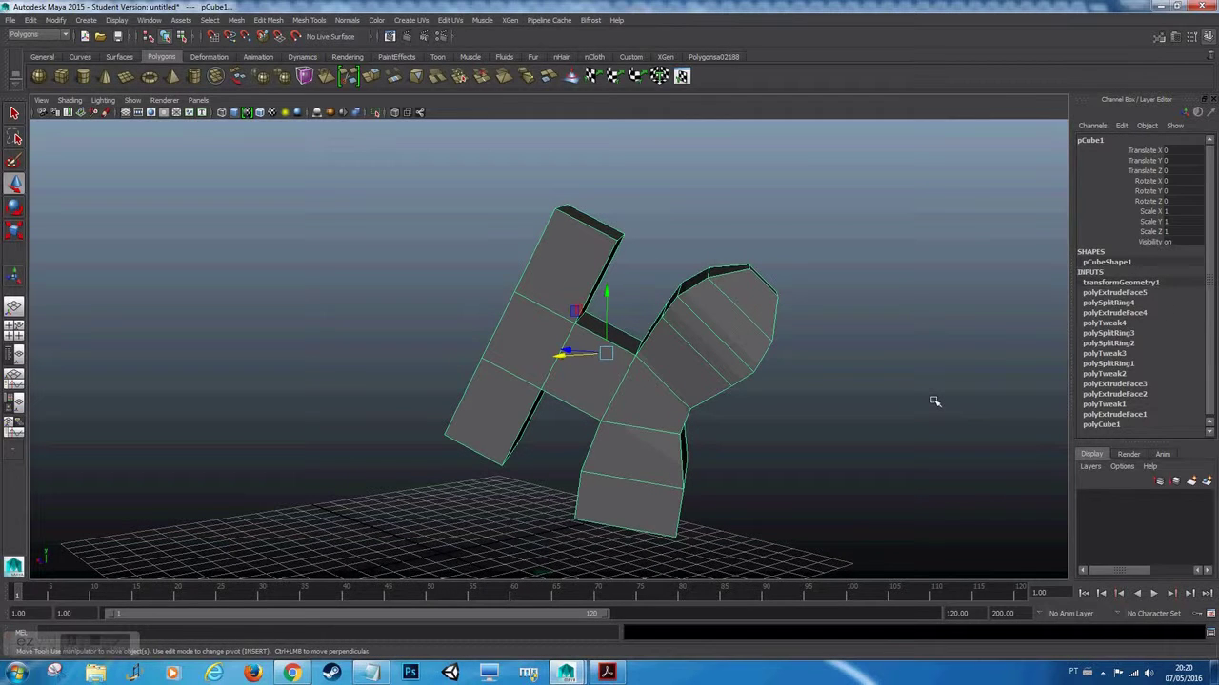
left_click_drag(748, 416, 772, 447, "alt")
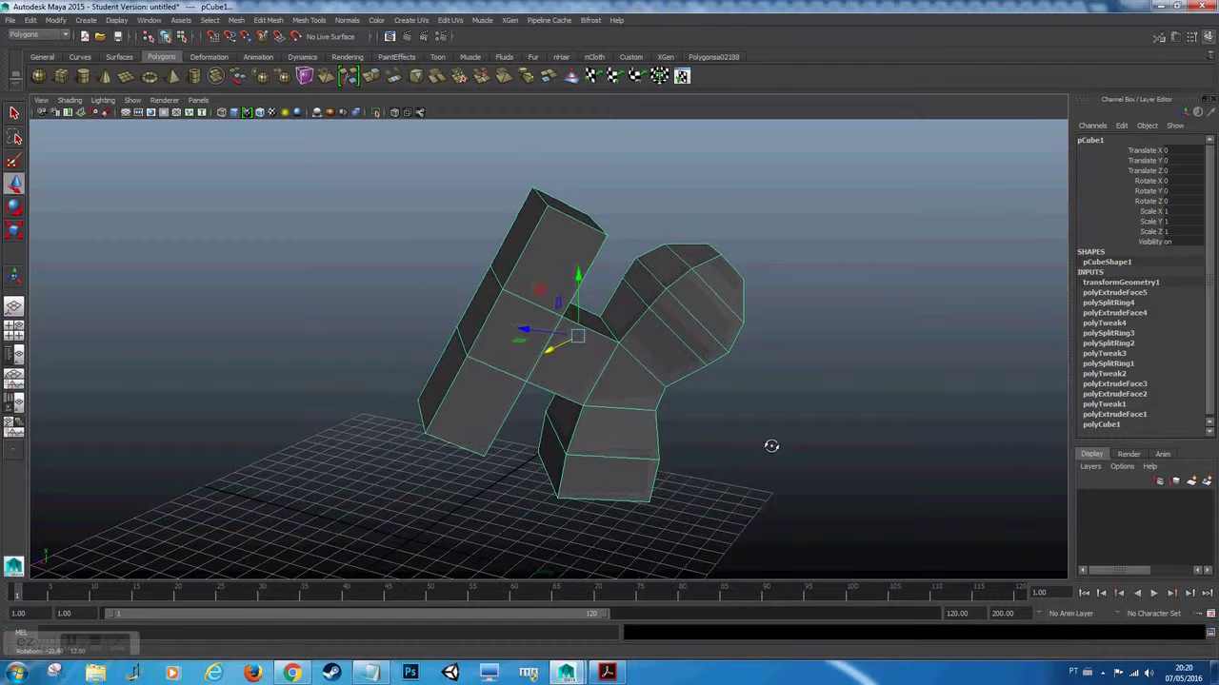
left_click(577, 337)
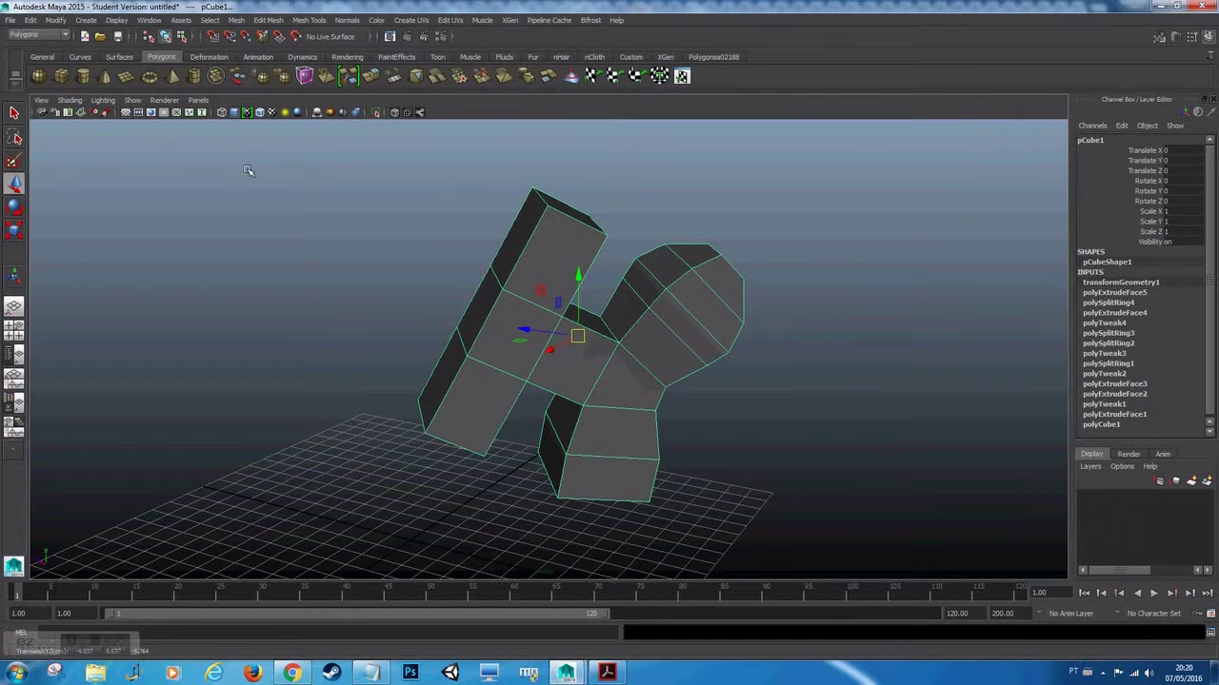
left_click(31, 21)
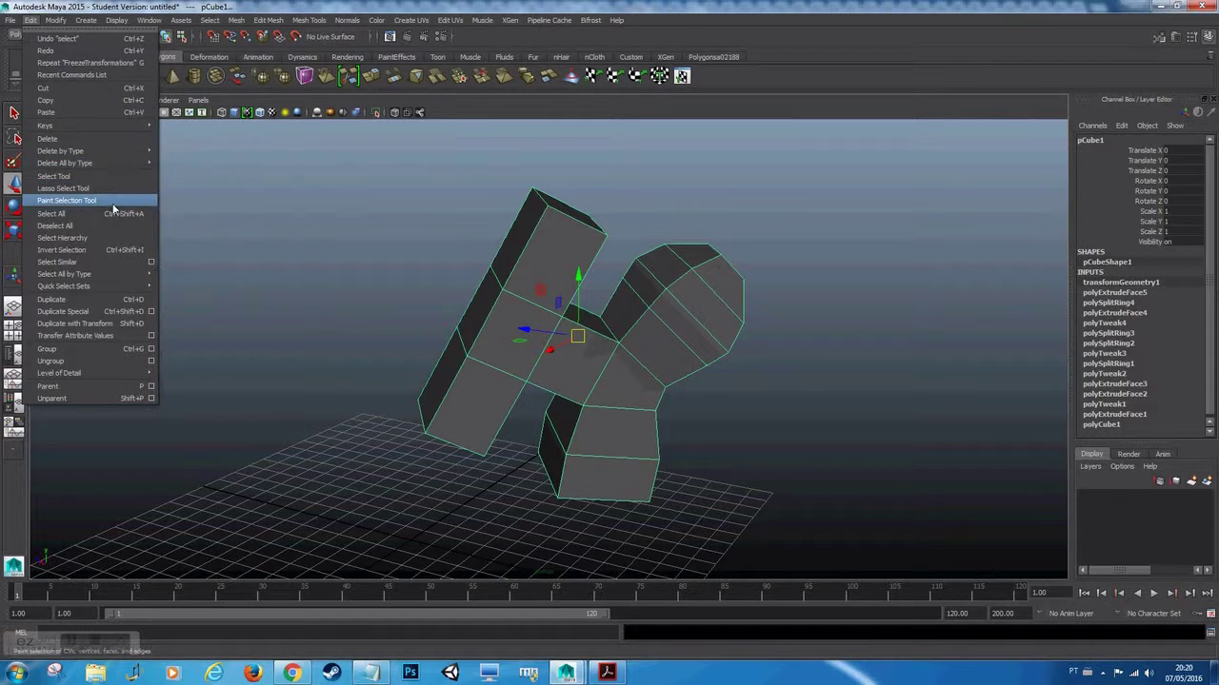
mouse_move(132, 150)
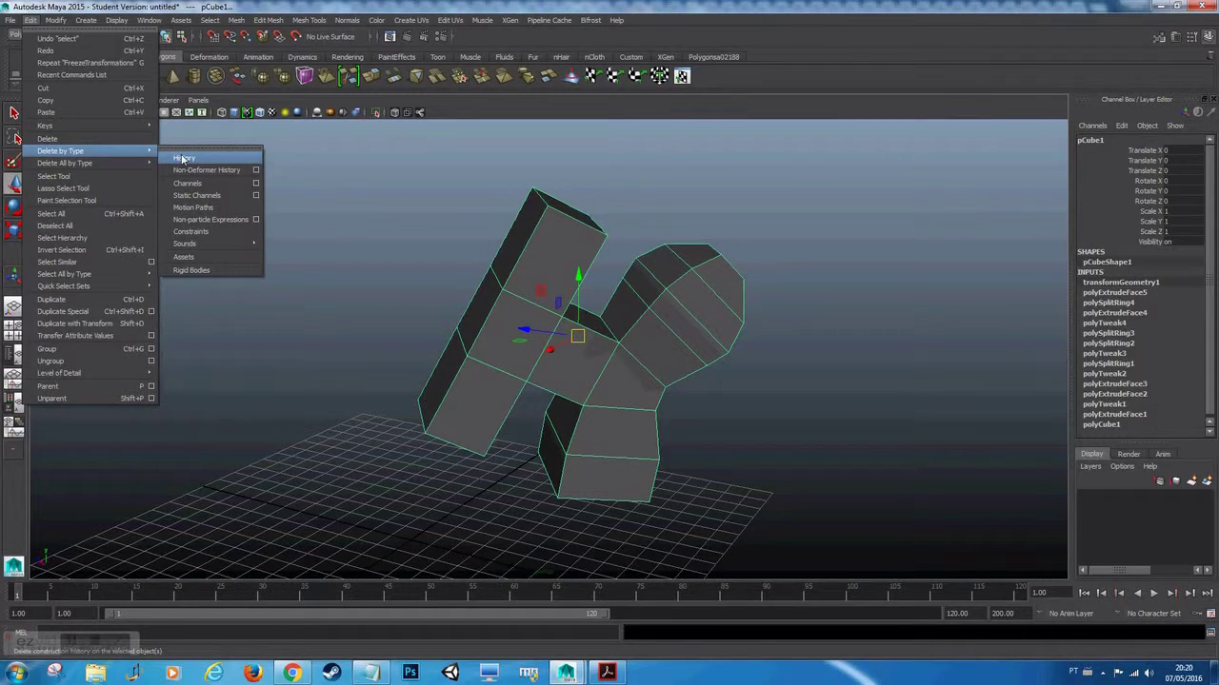
mouse_move(96, 165)
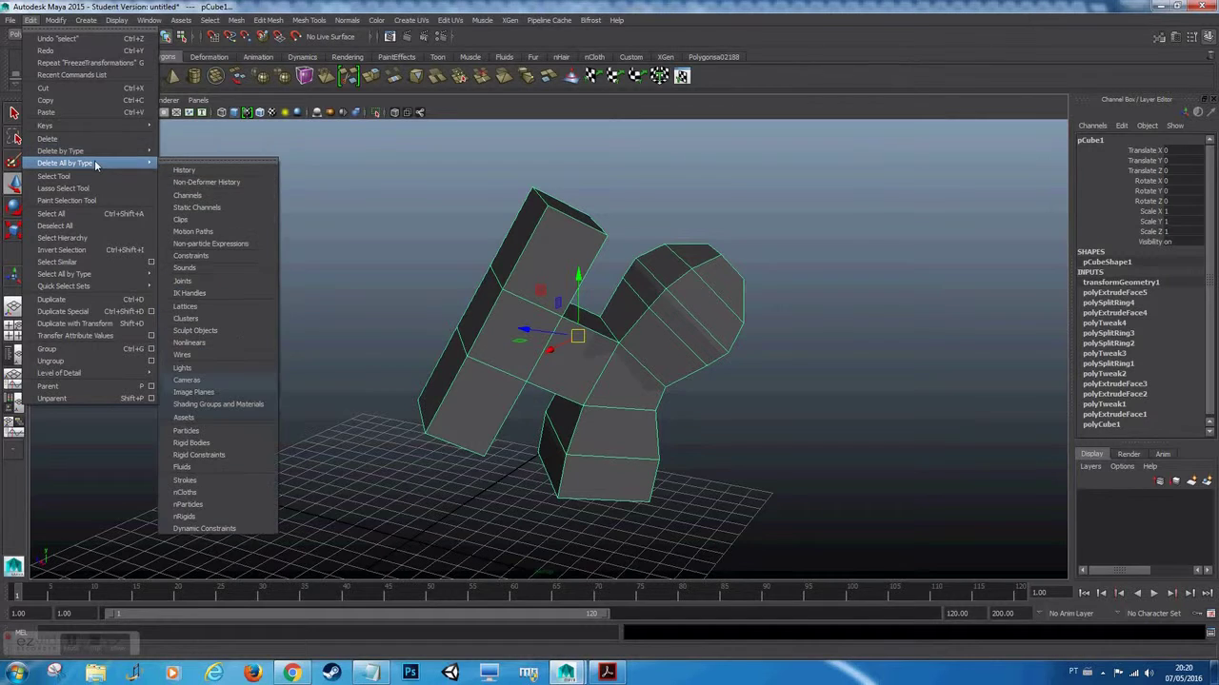
left_click(203, 169)
left_click(613, 354)
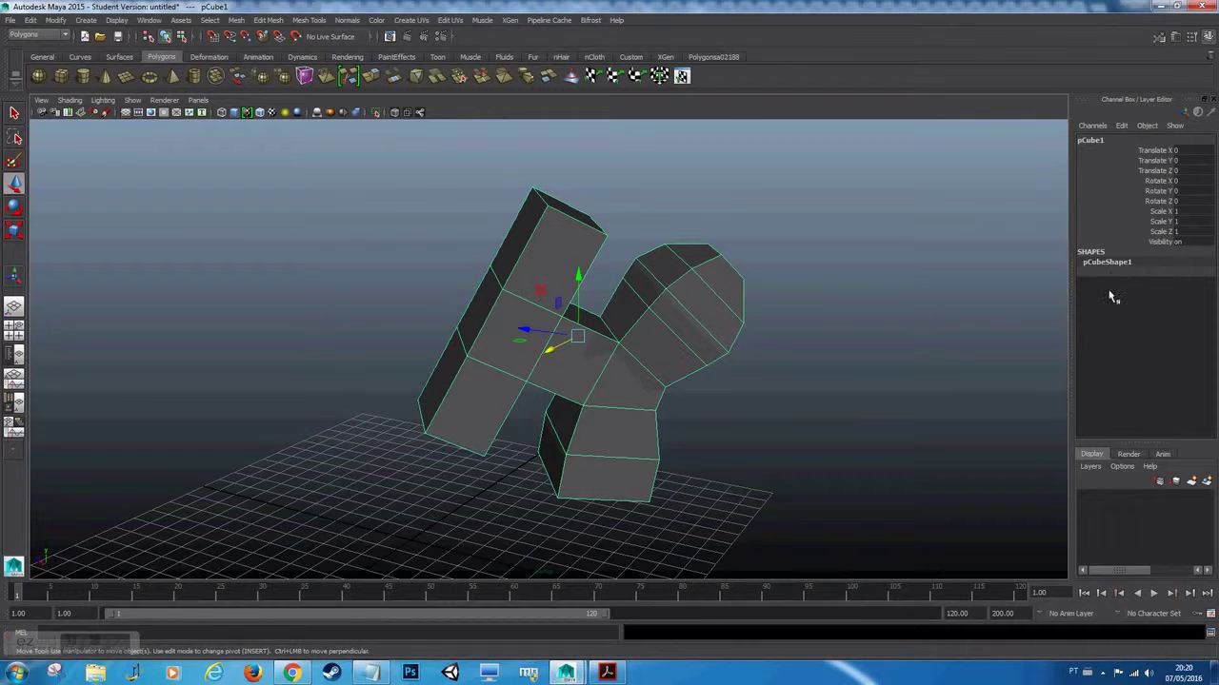
left_click(720, 404)
left_click(581, 363)
left_click_drag(619, 389, 590, 370, "alt")
left_click(794, 321)
left_click(739, 301)
left_click_drag(744, 296, 749, 323, "alt")
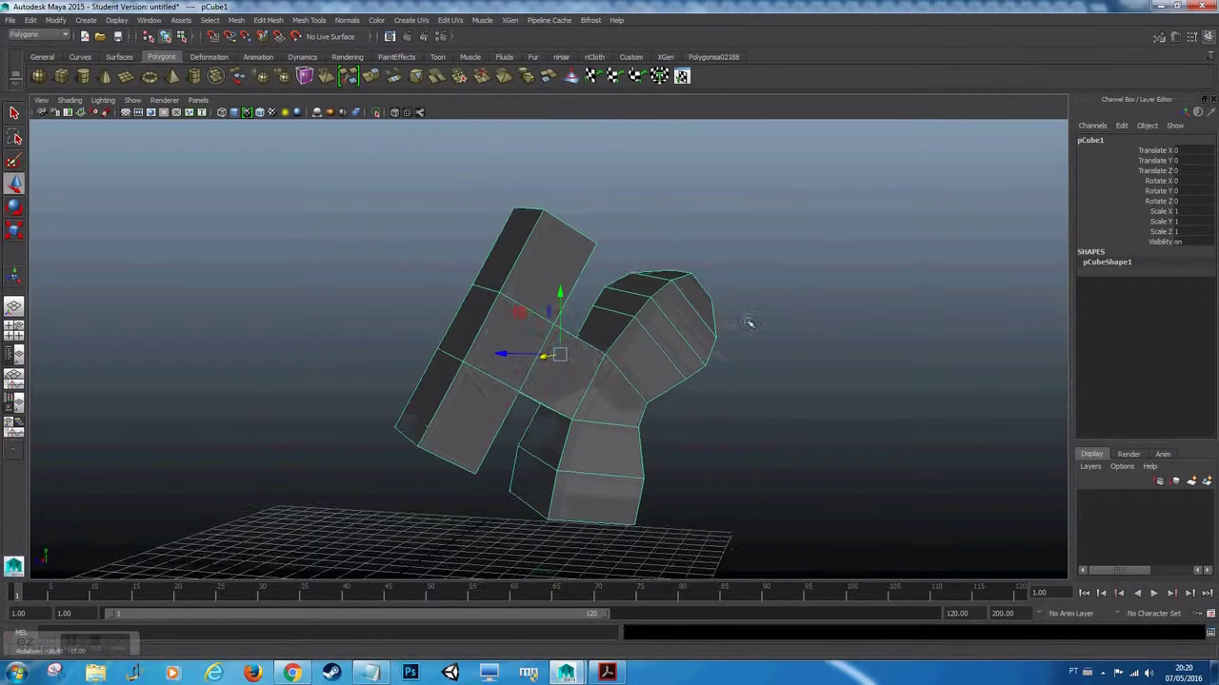